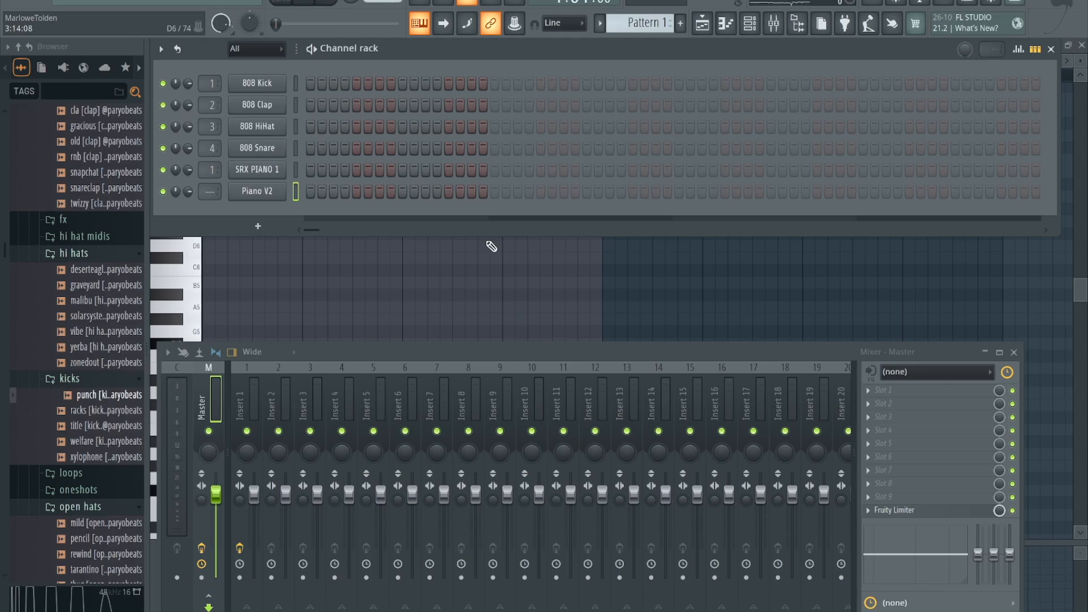
Open the piano roll for the Piano V2 channel.
{"action": "right_click", "coordinate": [259, 193]}
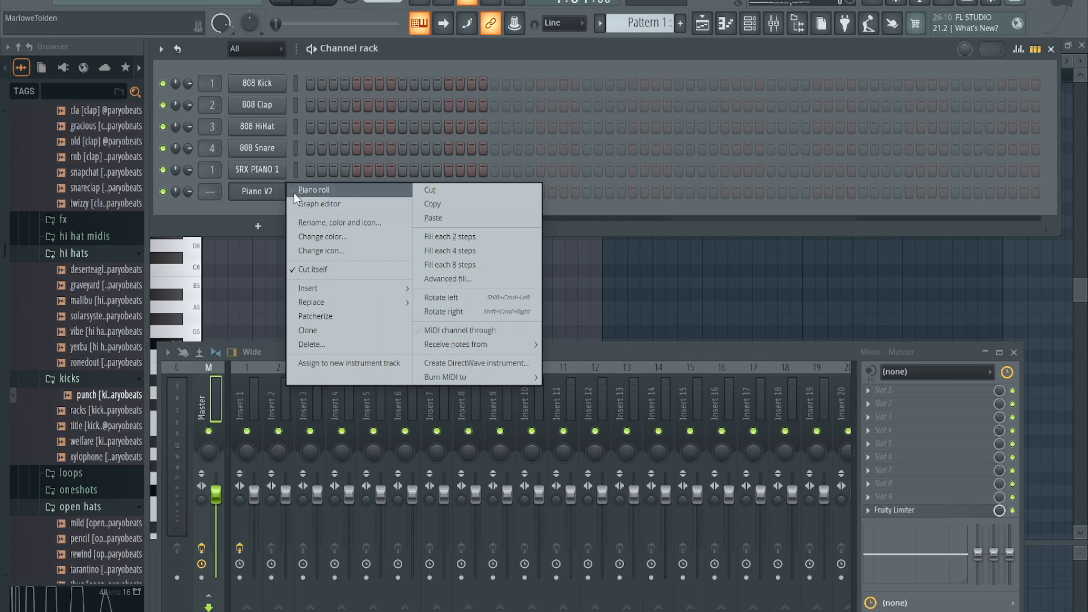
{"action": "left_click", "coordinate": [306, 191]}
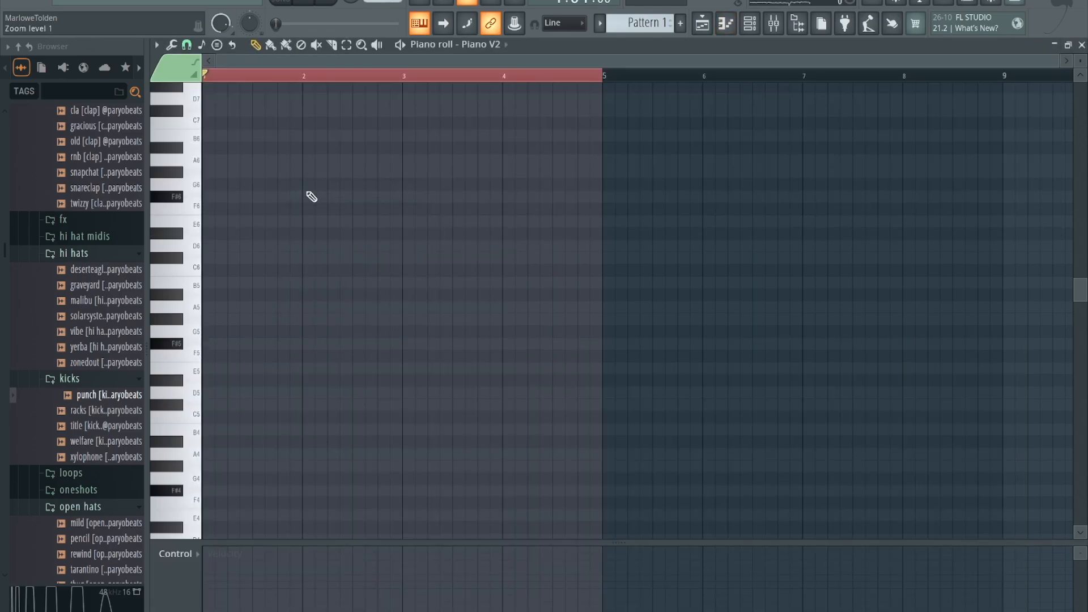
{"action": "scroll", "coordinate": [311, 196], "scroll_direction": "down", "scroll_amount": 5}
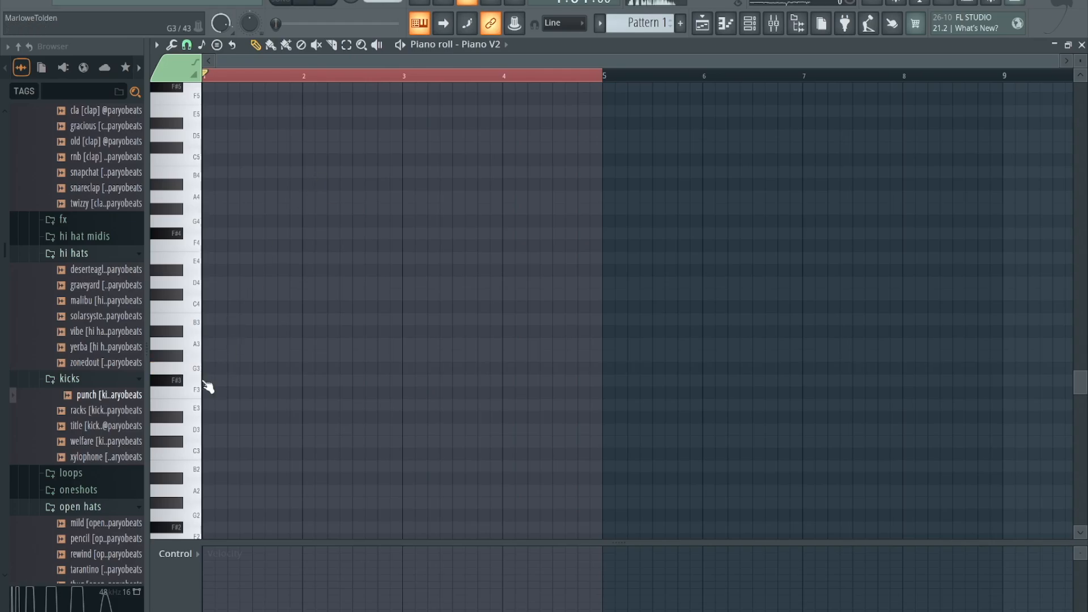
Set the root note of the piano roll's scale highlighting to D#.
{"action": "left_click", "coordinate": [156, 44]}
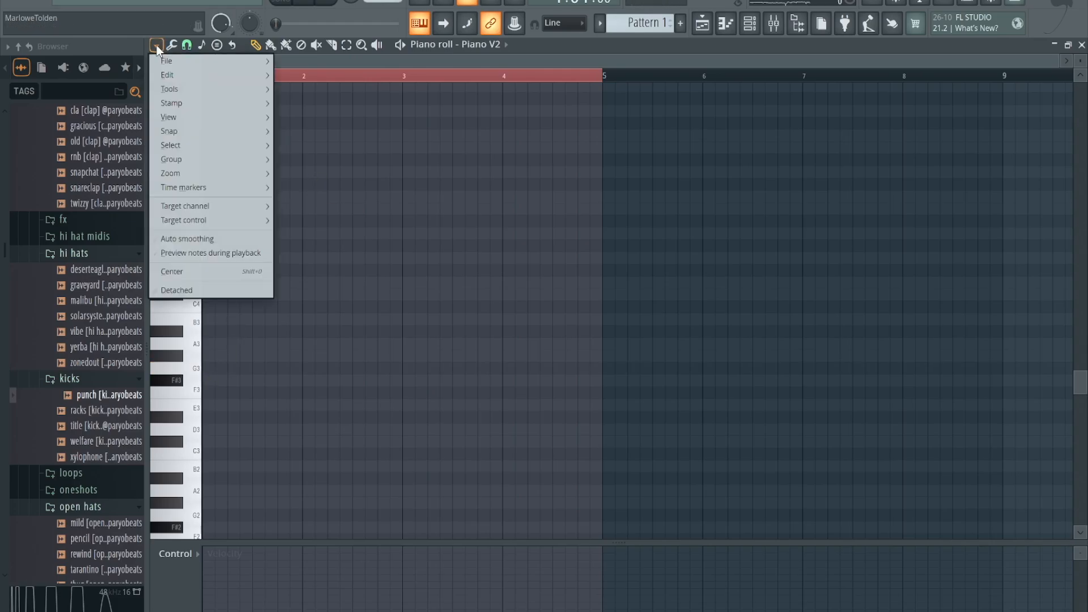
{"action": "mouse_move", "coordinate": [177, 116]}
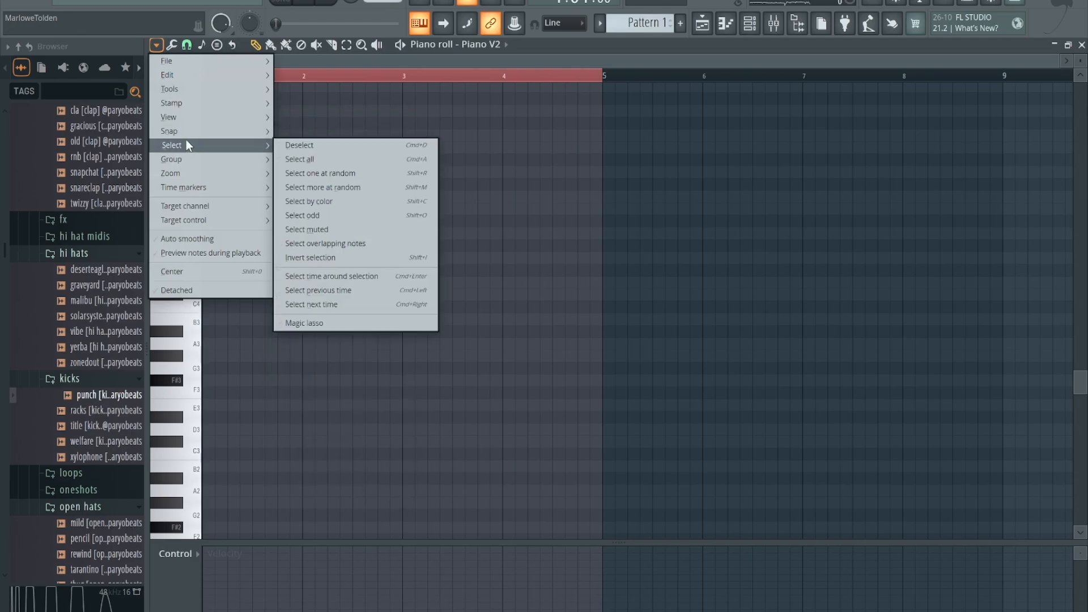
{"action": "mouse_move", "coordinate": [198, 131]}
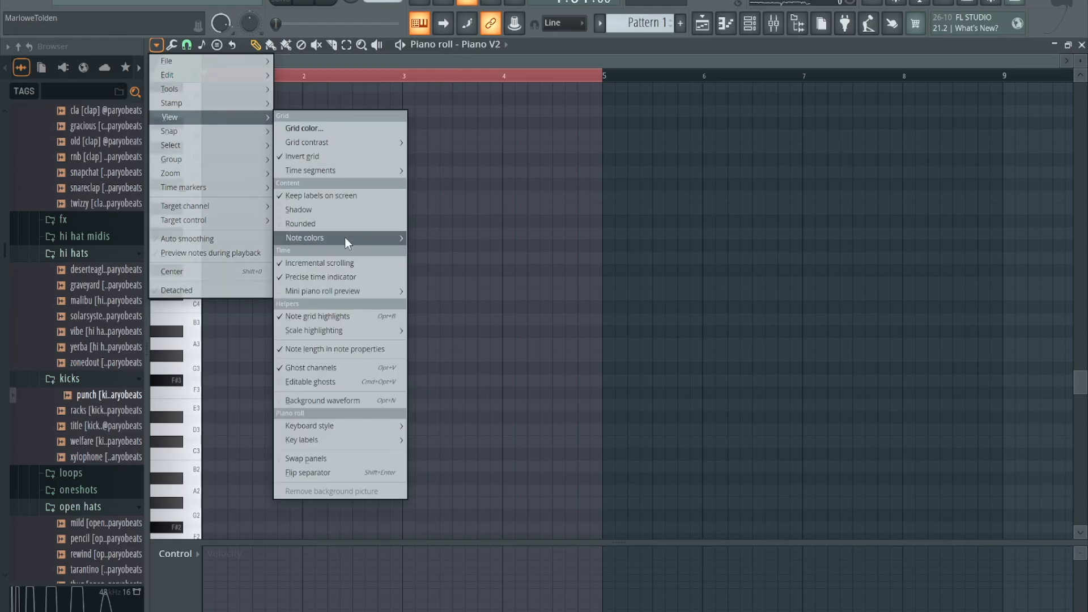
{"action": "mouse_move", "coordinate": [328, 333]}
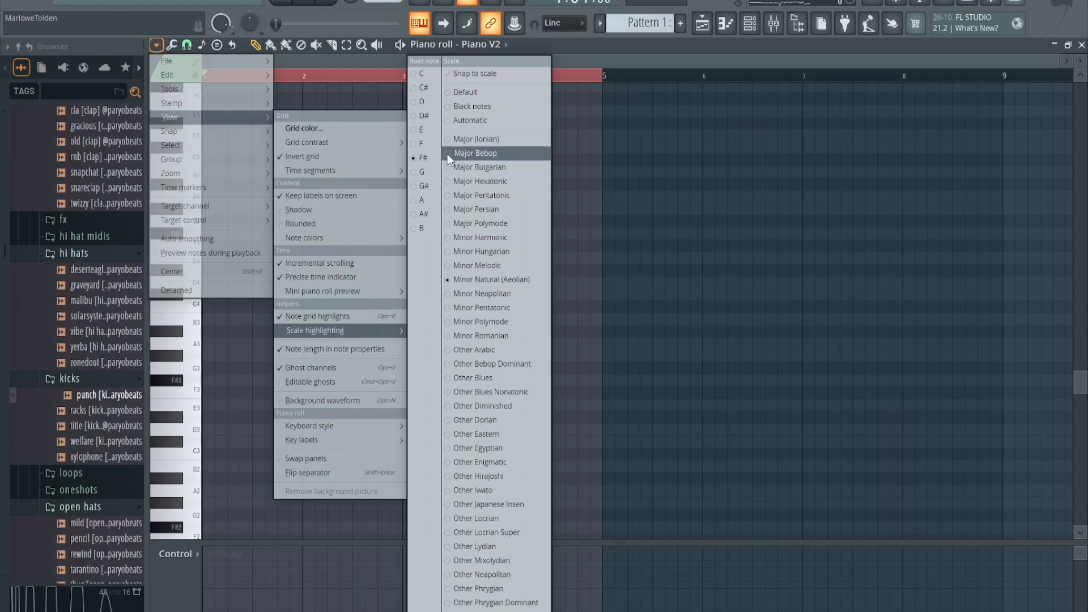
{"action": "left_click", "coordinate": [418, 118]}
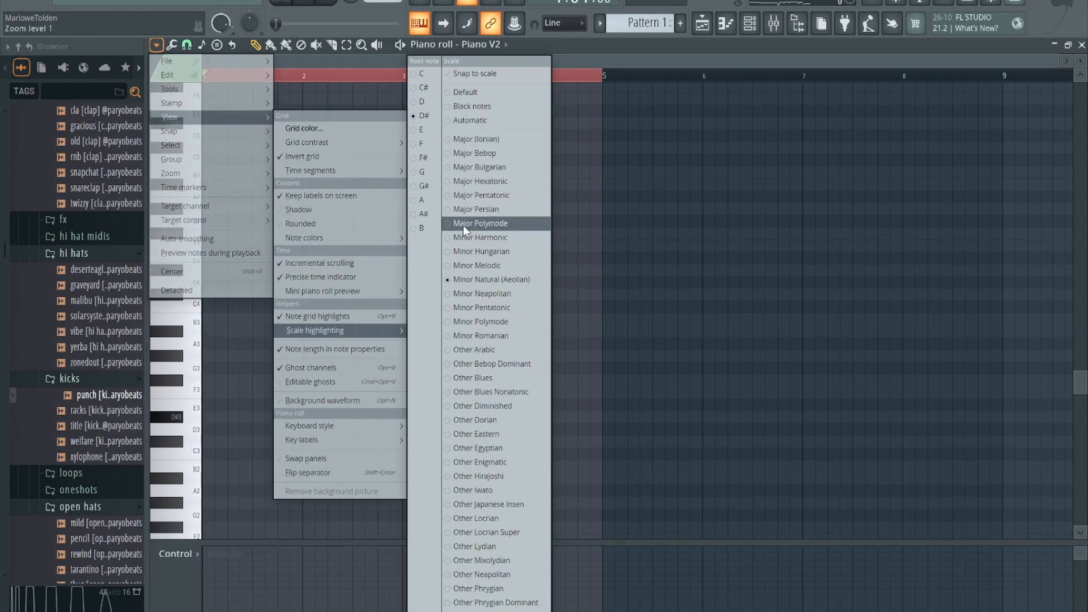
{"action": "left_click", "coordinate": [246, 334]}
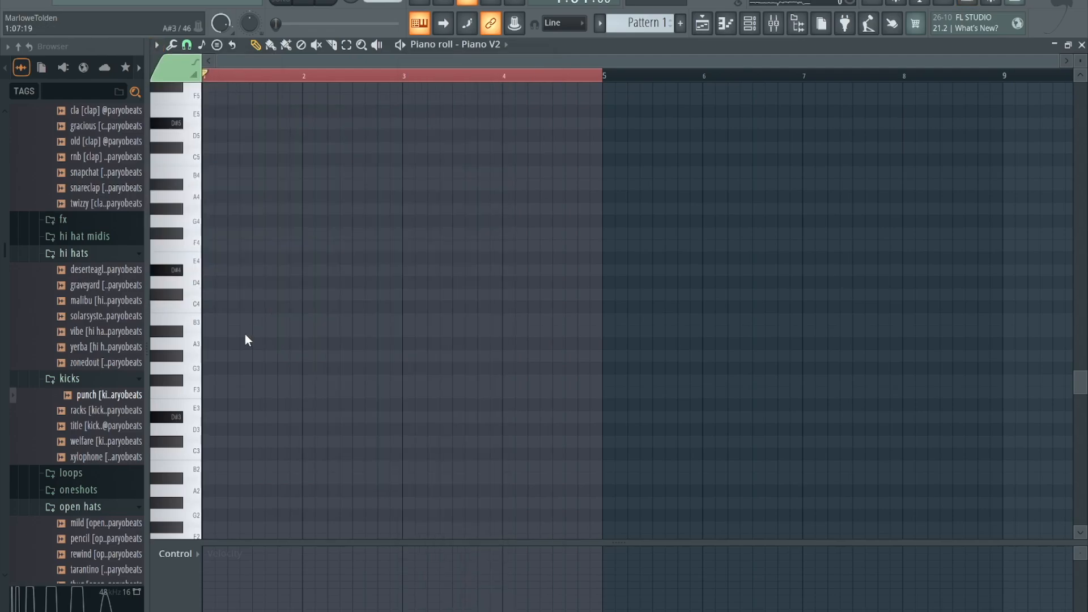
Add a D#4 note at the start of bar 1 and extend it to the full bar.
{"action": "scroll", "coordinate": [245, 335], "scroll_direction": "down", "scroll_amount": 2}
{"action": "scroll", "coordinate": [245, 334], "scroll_direction": "up", "scroll_amount": 4}
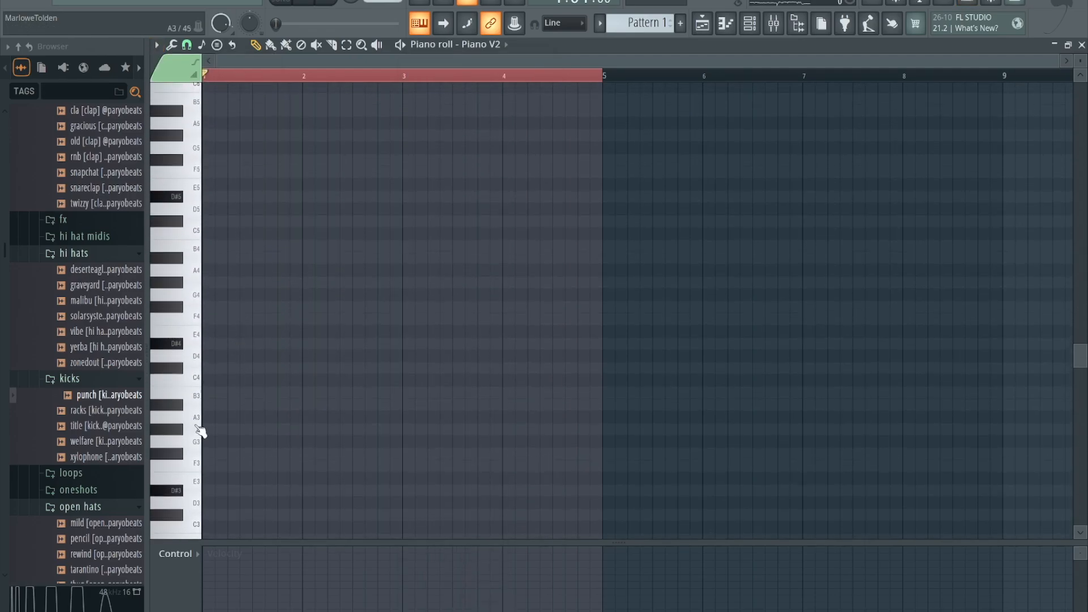
{"action": "left_click", "coordinate": [208, 345]}
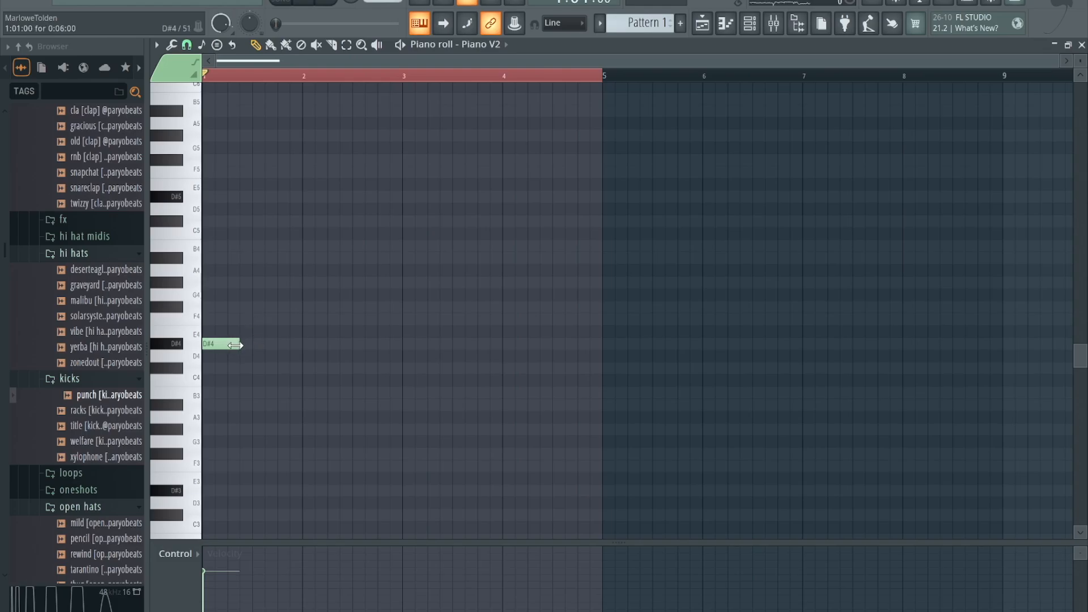
{"action": "left_click_drag", "start_coordinate": [255, 347], "coordinate": [302, 348]}
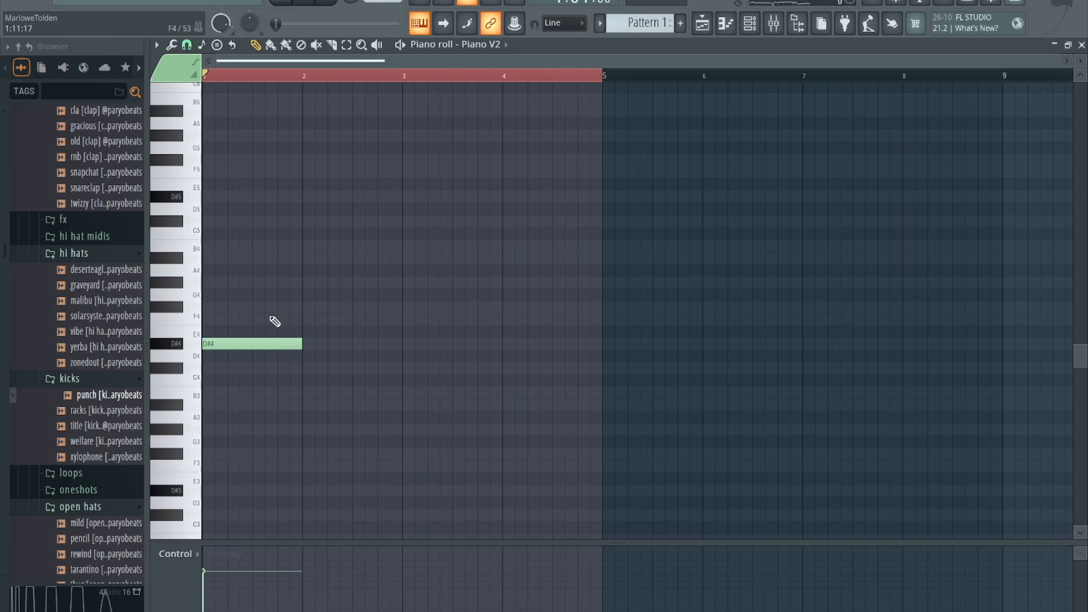
Add half-bar notes above the D#4 in bar 1: F4 on step 3, A#4 on step 5, G#4 on step 7, F#4 on step 9.
{"action": "left_click", "coordinate": [252, 306]}
{"action": "left_click_drag", "start_coordinate": [351, 311], "coordinate": [302, 310]}
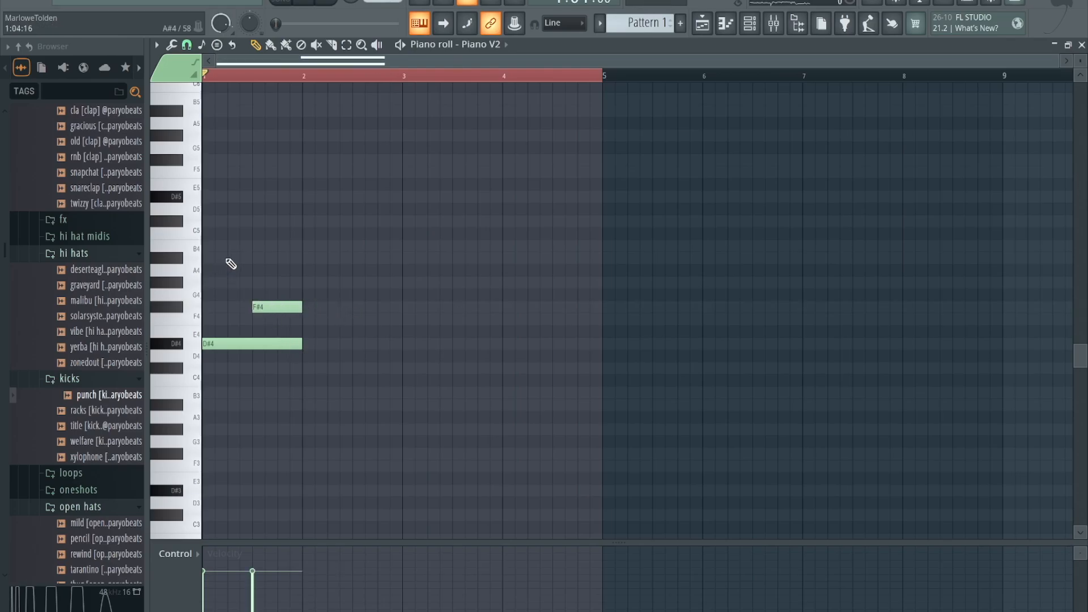
{"action": "left_click", "coordinate": [229, 257]}
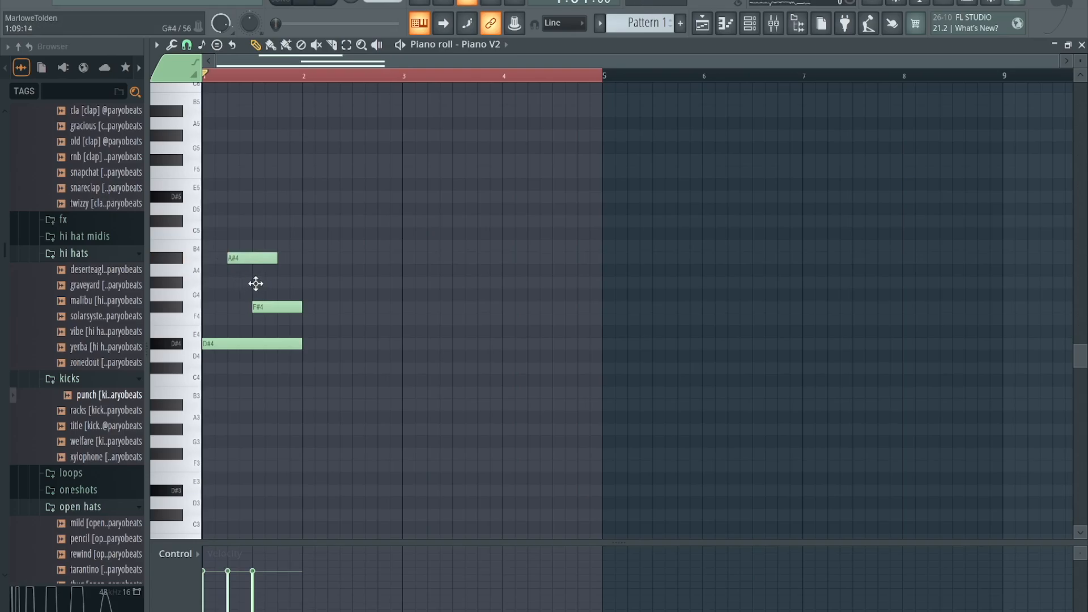
{"action": "left_click", "coordinate": [255, 283]}
{"action": "left_click_drag", "start_coordinate": [256, 287], "coordinate": [243, 283]}
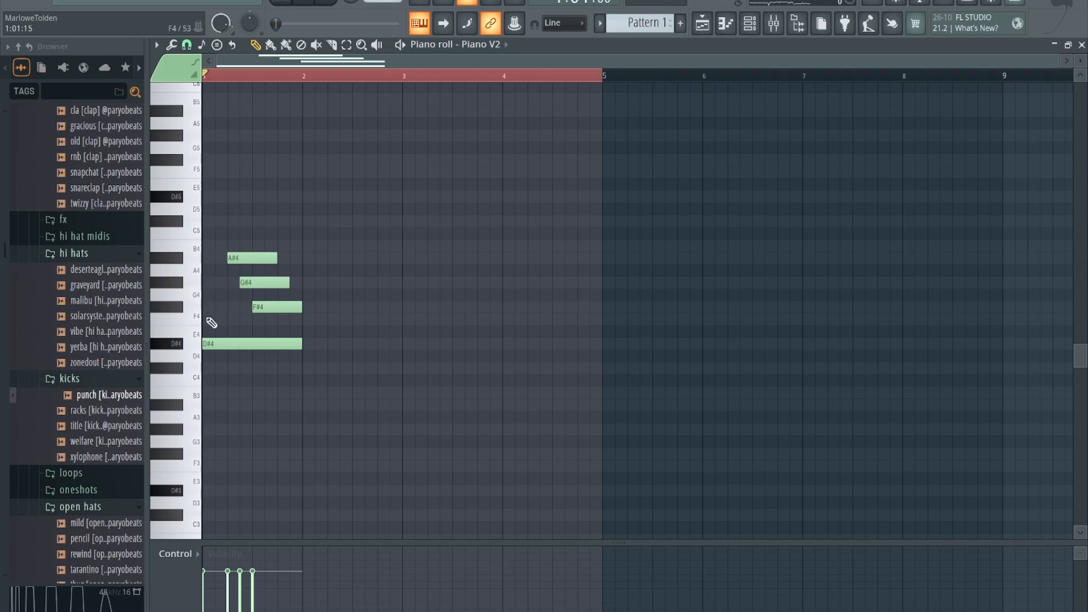
{"action": "left_click", "coordinate": [217, 324]}
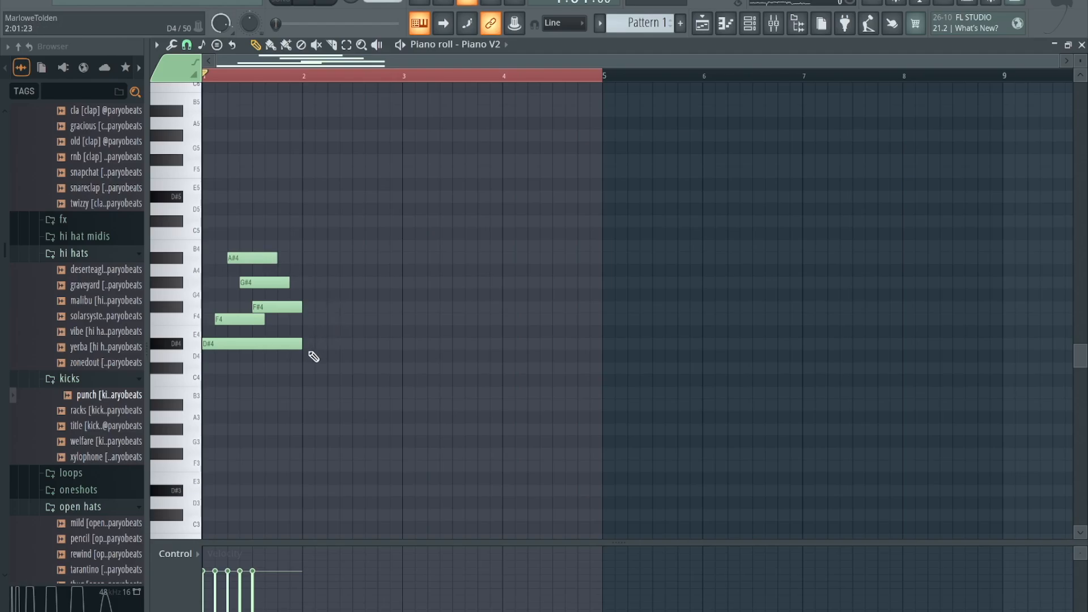
Add a full-bar D#4 and a half-bar F4 at the start of bar 2, and play back the melody.
{"action": "left_click", "coordinate": [303, 344]}
{"action": "left_click_drag", "start_coordinate": [353, 345], "coordinate": [397, 351]}
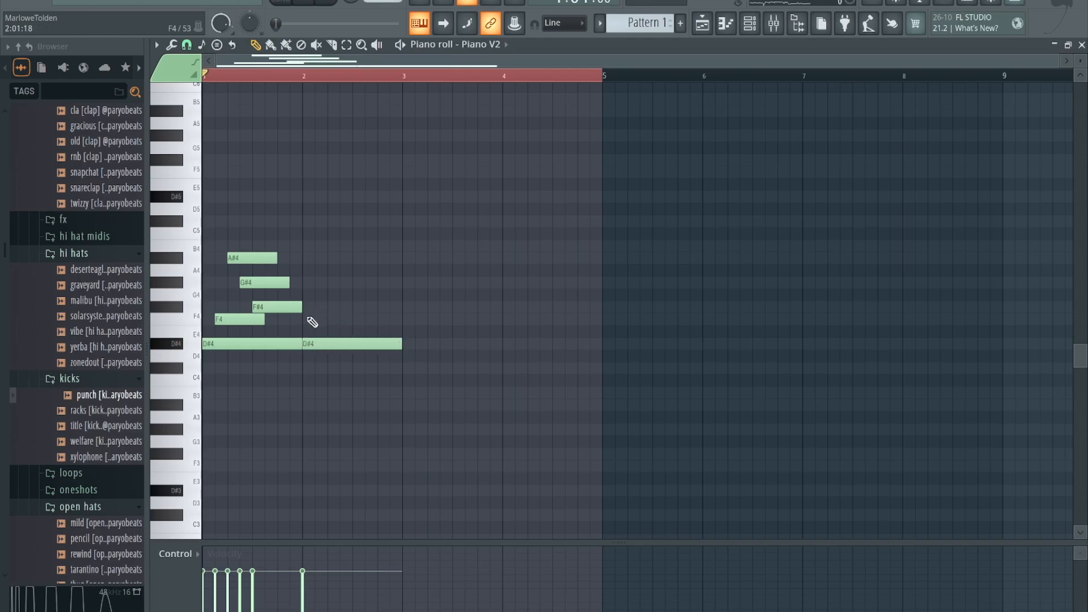
{"action": "left_click", "coordinate": [312, 320]}
{"action": "left_click_drag", "start_coordinate": [401, 319], "coordinate": [339, 320]}
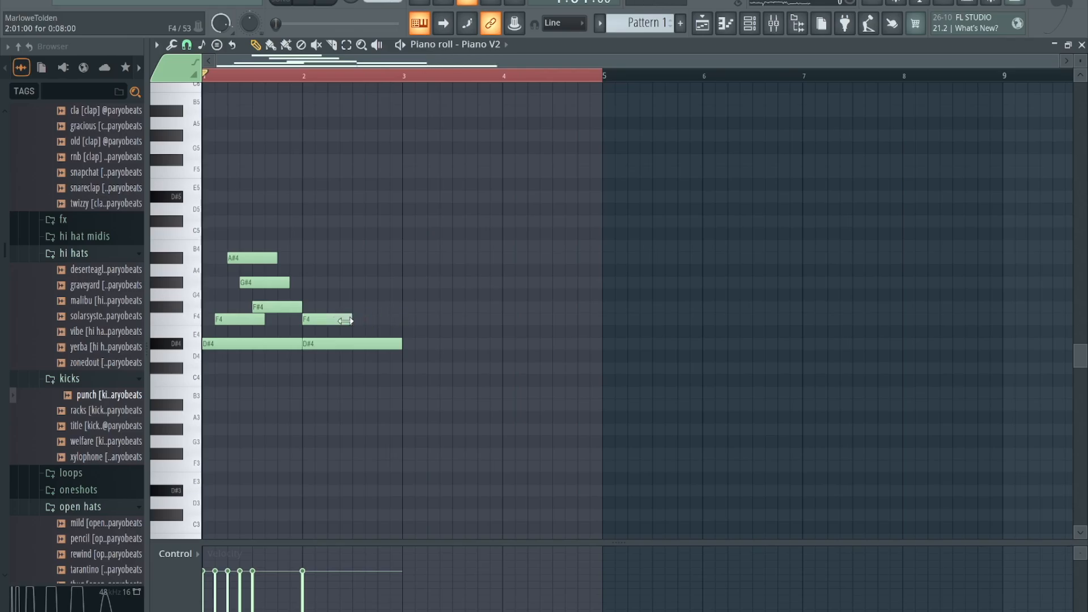
{"action": "key", "text": "space"}
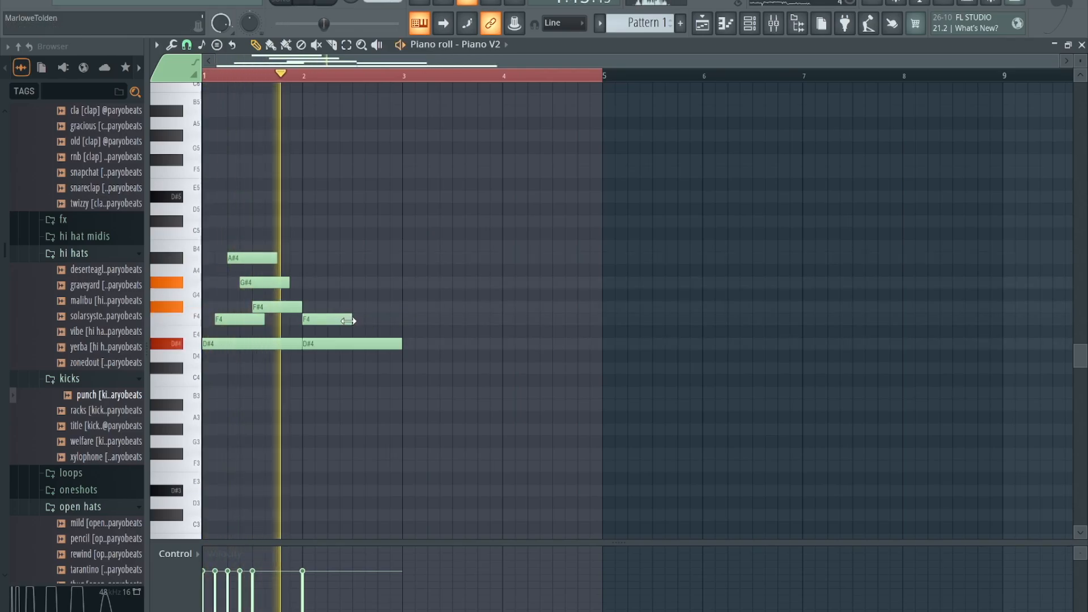
{"action": "key", "text": "space"}
{"action": "key", "text": "space"}
{"action": "key", "text": "space"}
Add a half-bar G#4 on step 5 and B4 on step 9 of bar 2, and preview the melody.
{"action": "left_click", "coordinate": [336, 283]}
{"action": "left_click", "coordinate": [355, 245]}
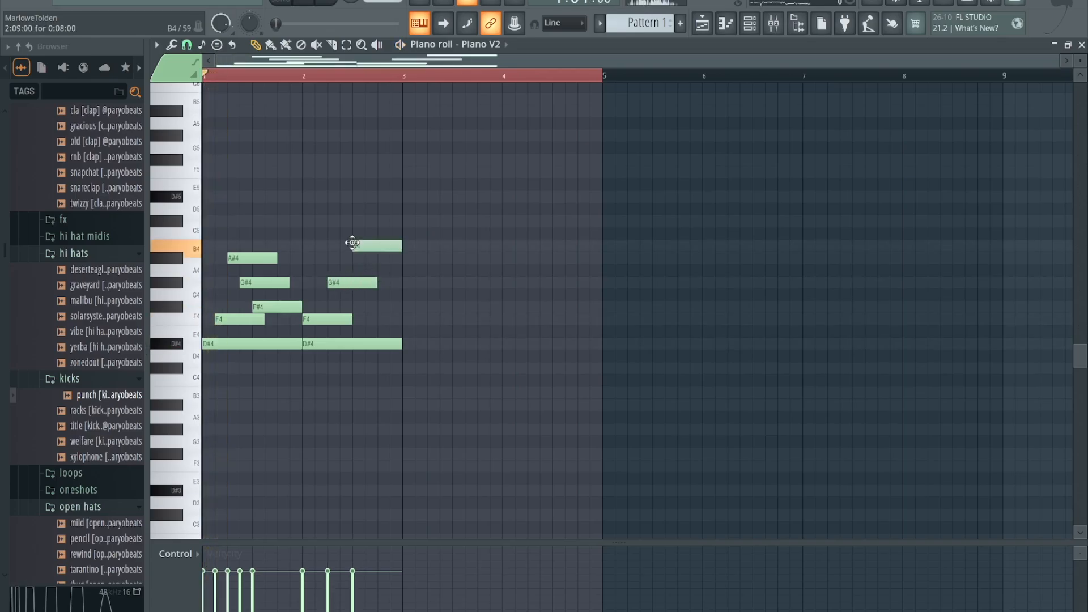
{"action": "key", "text": "space"}
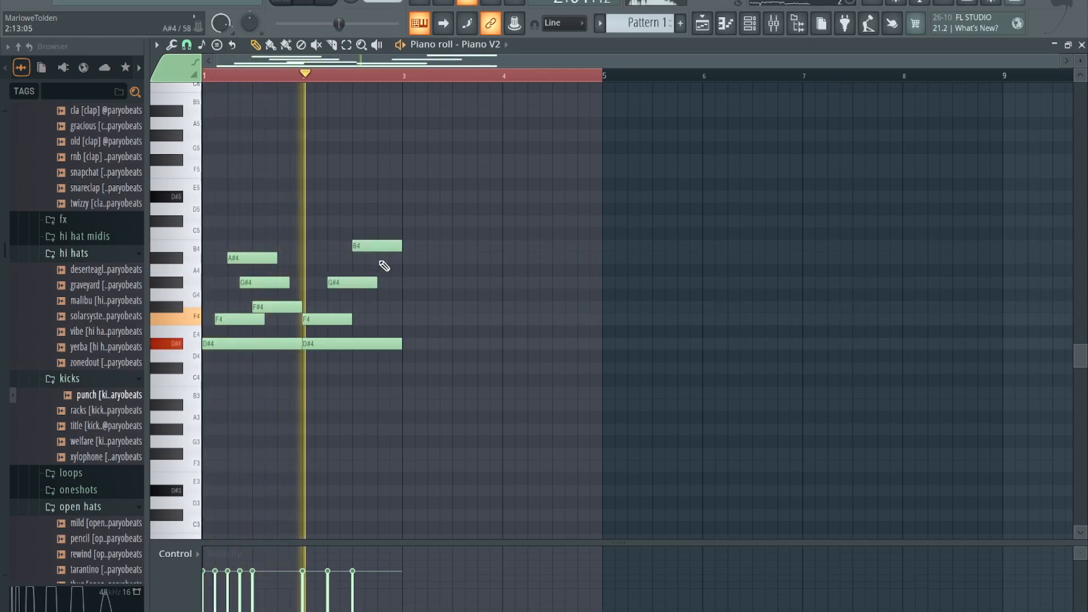
{"action": "key", "text": "space"}
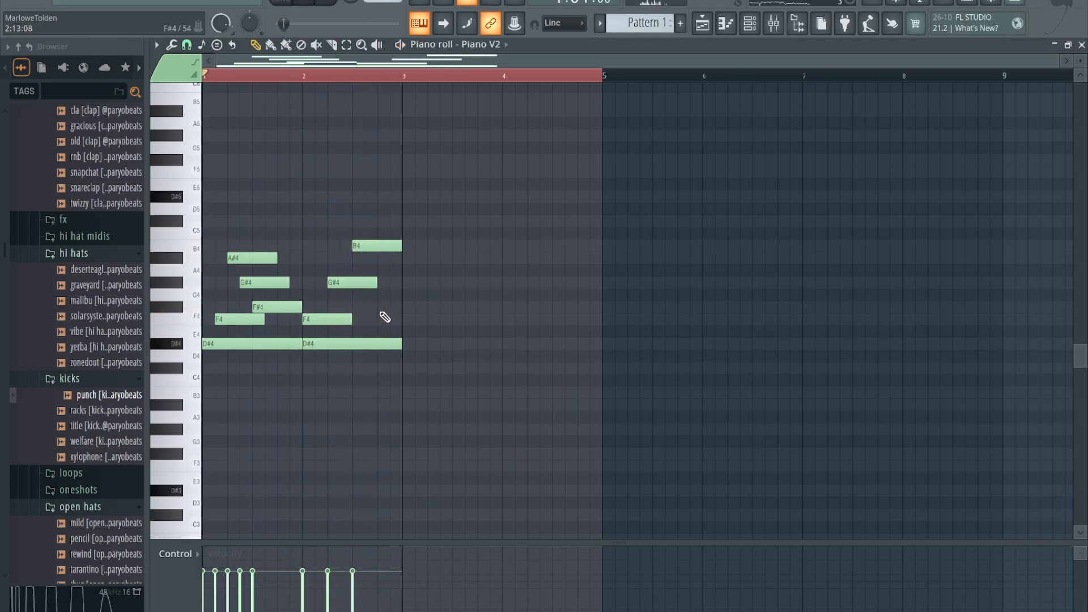
Fill bars 3 and 4 with four consecutive half-bar D#4 notes.
{"action": "left_click", "coordinate": [406, 344]}
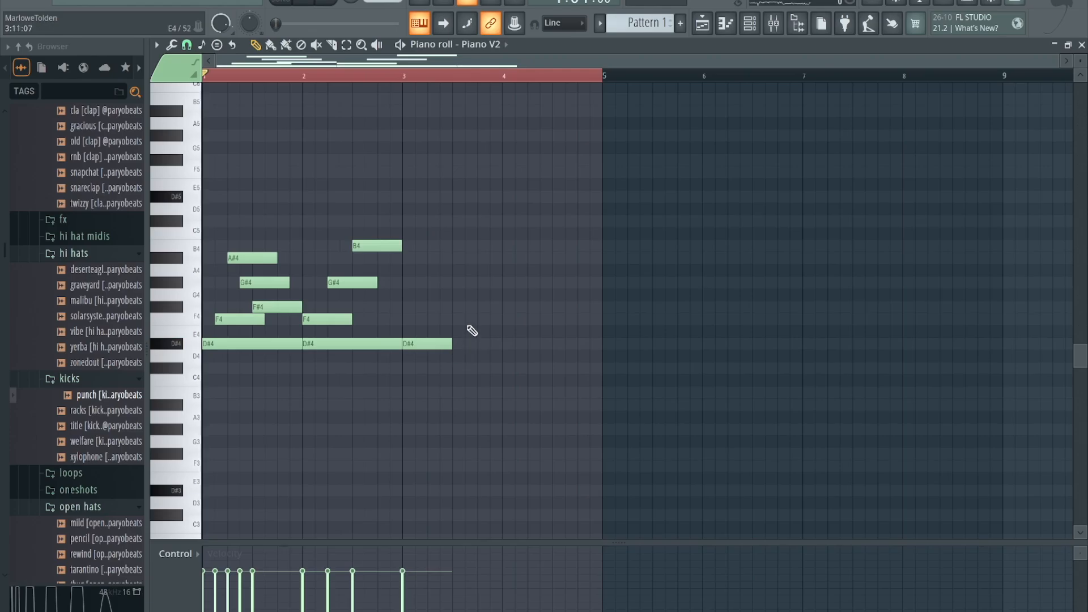
{"action": "left_click", "coordinate": [456, 343]}
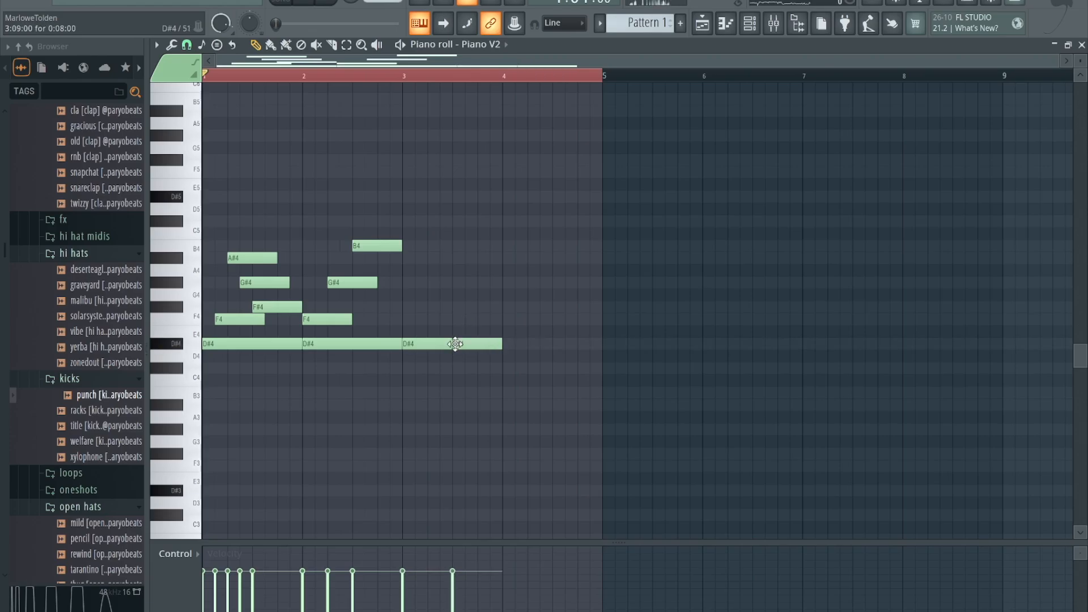
{"action": "left_click", "coordinate": [516, 344]}
{"action": "left_click", "coordinate": [563, 345]}
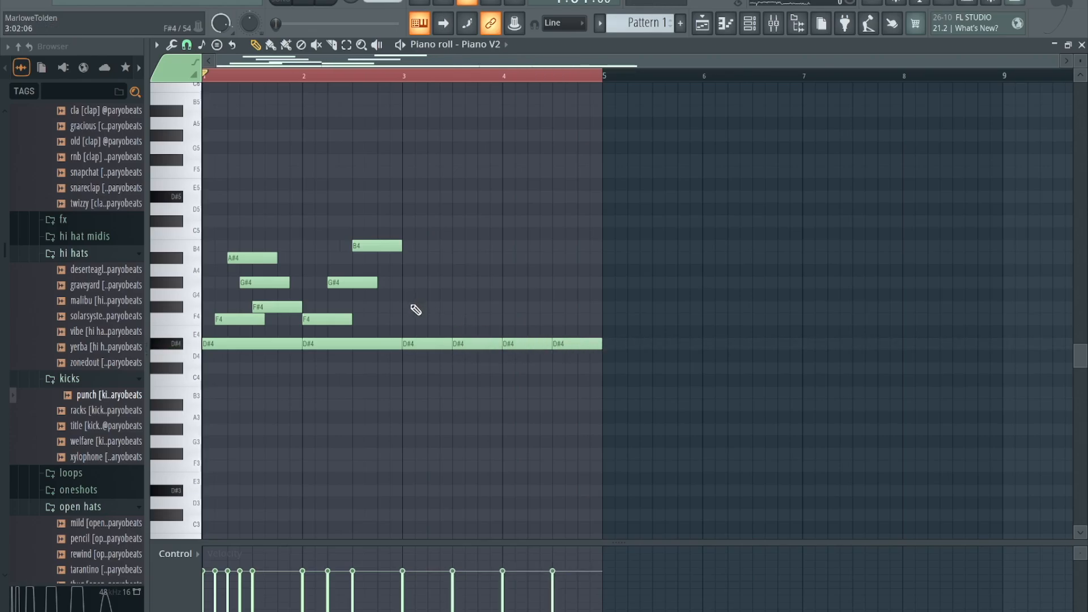
Add F#4, G#4, C#5 and B4 notes in bar 3, starting on steps 1, 5, 9 and 13.
{"action": "left_click", "coordinate": [409, 307]}
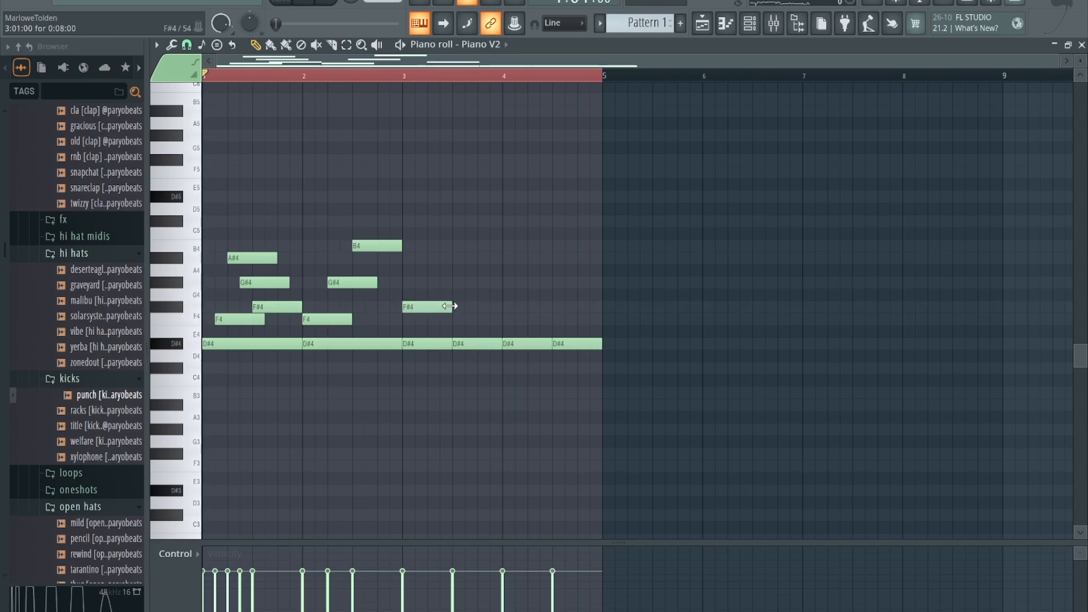
{"action": "left_click", "coordinate": [433, 283]}
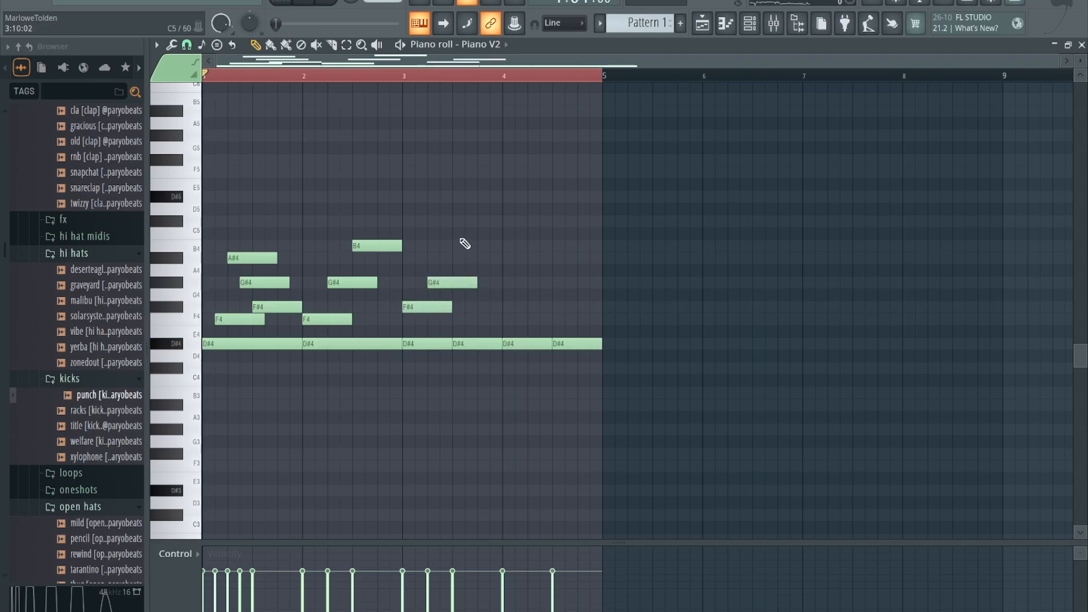
{"action": "left_click", "coordinate": [456, 221]}
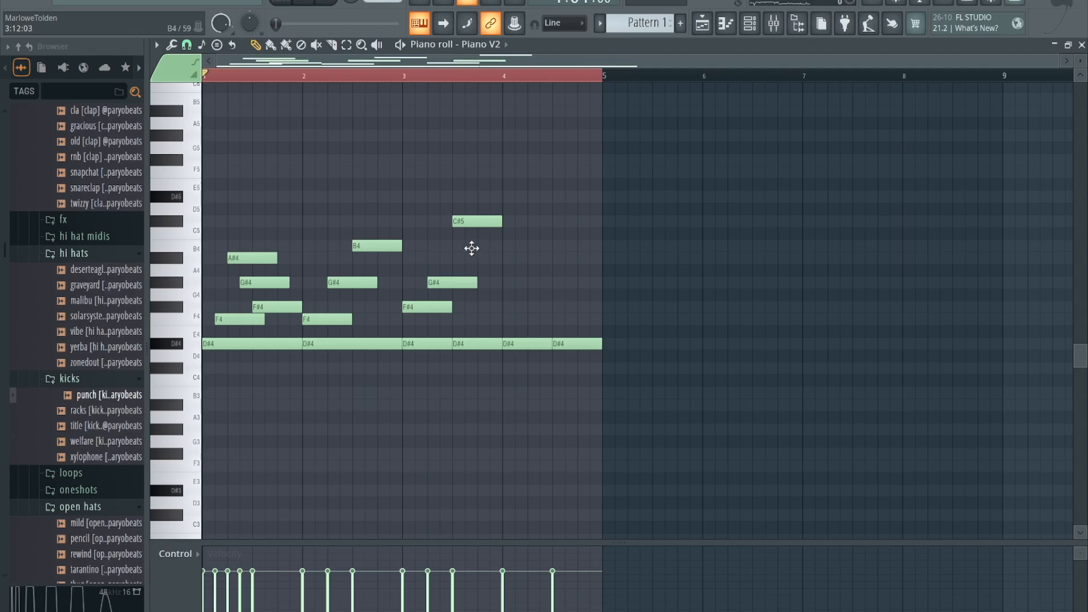
{"action": "left_click", "coordinate": [481, 245]}
During playback, shorten bar 3's B4 to end with the bar and add an A#4 on step 3 of bar 2, ending where the B4 starts.
{"action": "key", "text": "space"}
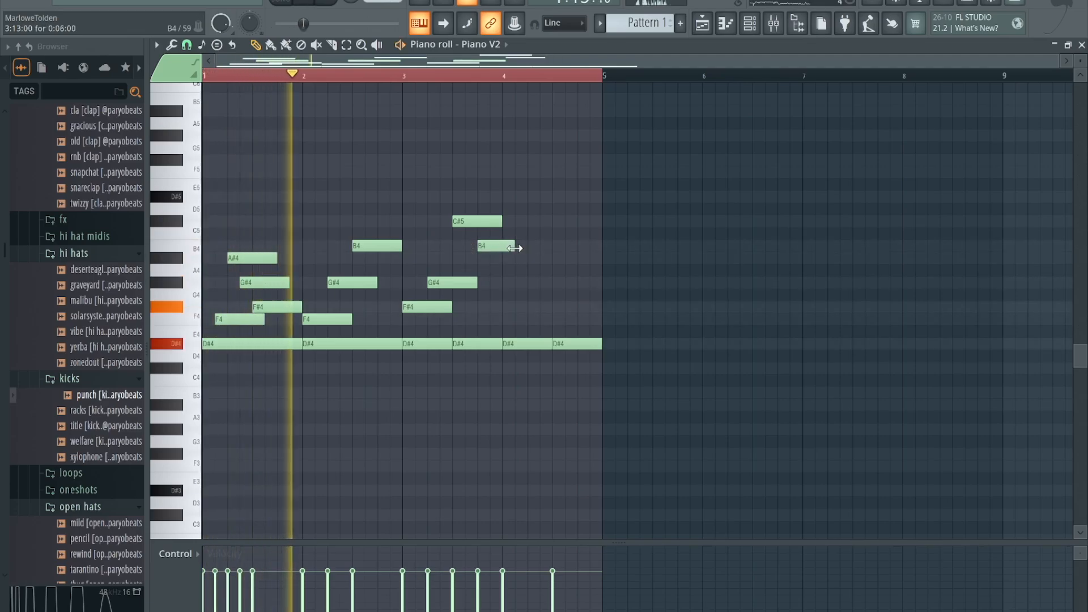
{"action": "left_click_drag", "start_coordinate": [514, 247], "coordinate": [501, 247]}
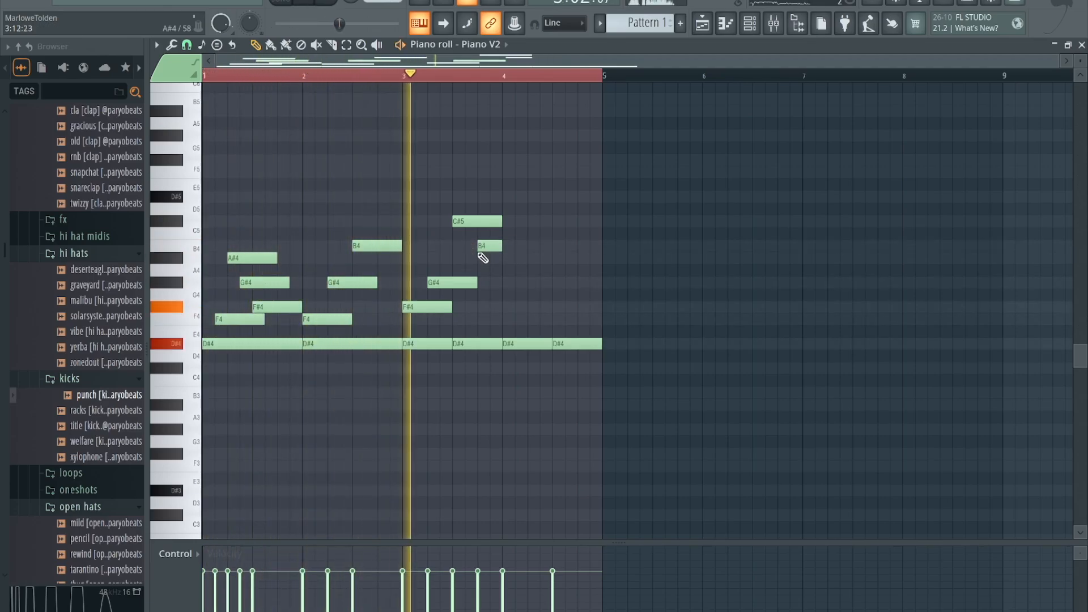
{"action": "left_click", "coordinate": [315, 257]}
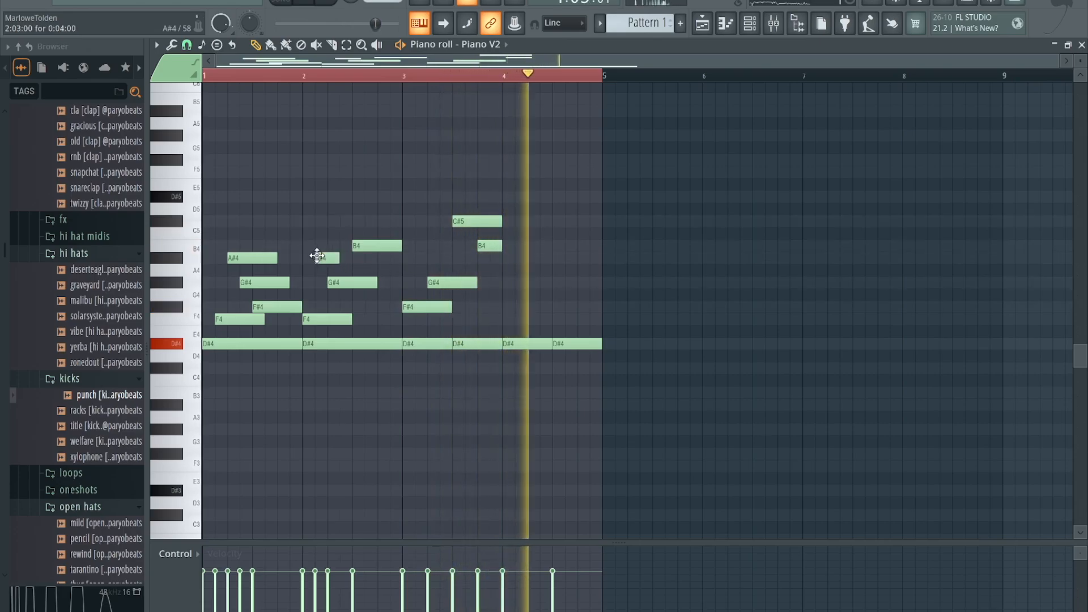
{"action": "left_click_drag", "start_coordinate": [339, 258], "coordinate": [352, 258]}
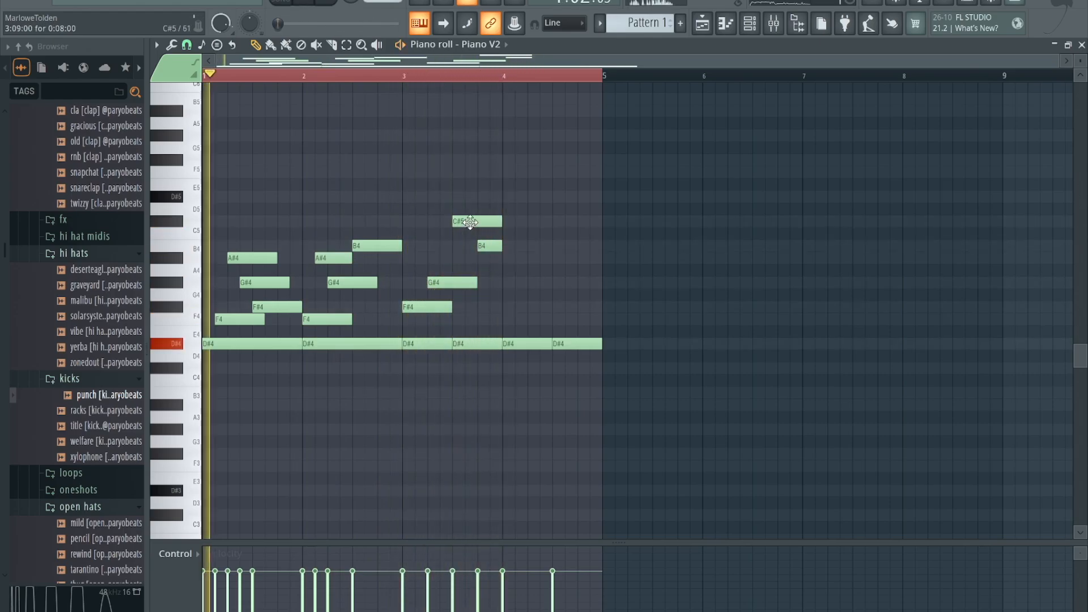
Add six-step notes in bar 4: F#4 on step 1, C#5 on step 5, B4 on step 7 and F#4 on step 11.
{"action": "left_click", "coordinate": [504, 307]}
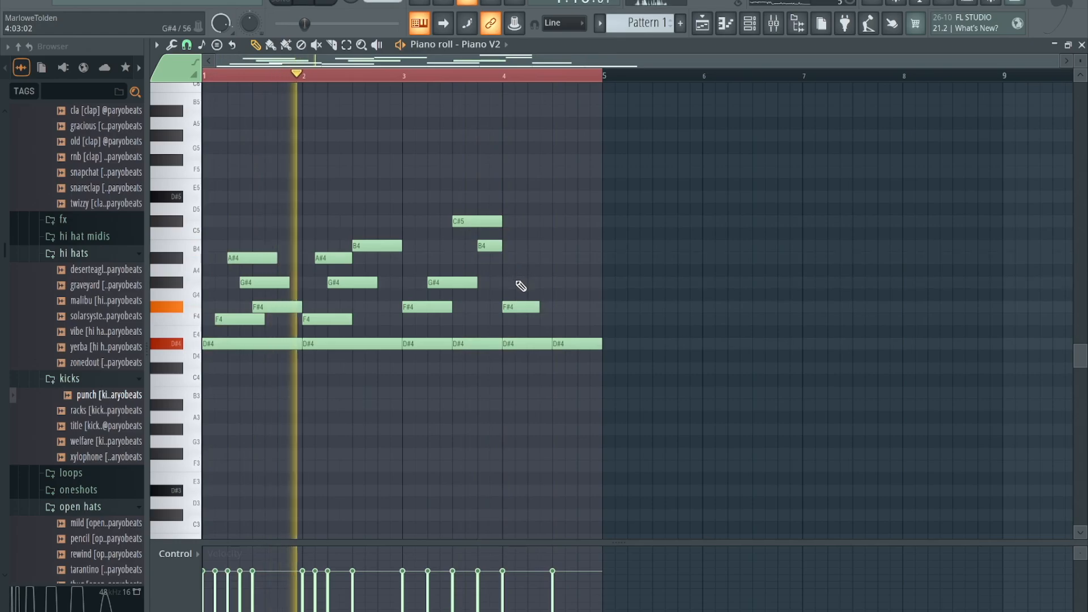
{"action": "left_click", "coordinate": [533, 221]}
{"action": "left_click", "coordinate": [544, 246]}
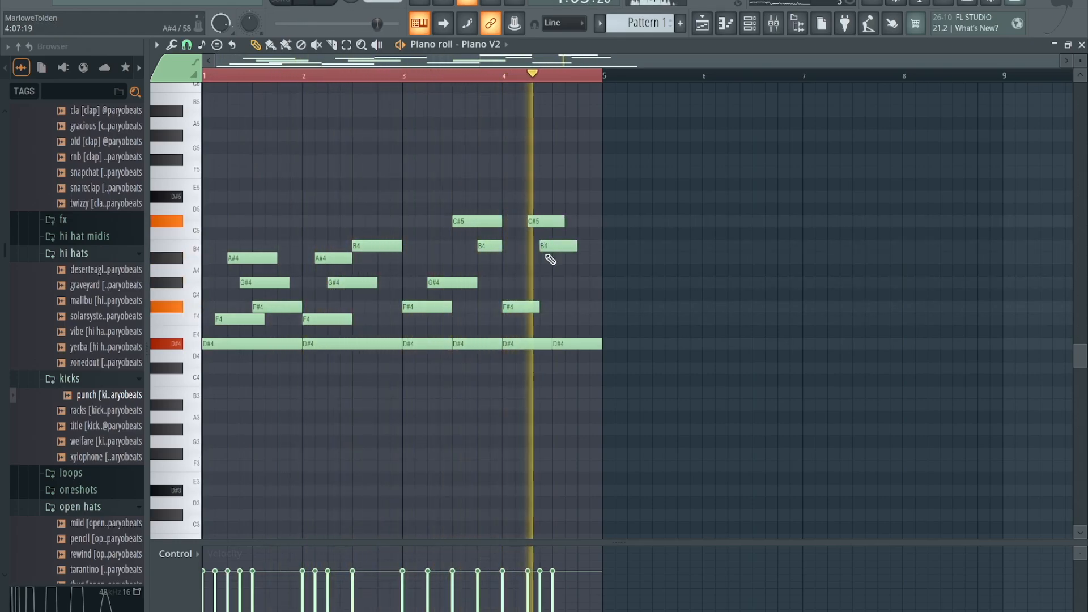
{"action": "left_click", "coordinate": [567, 306]}
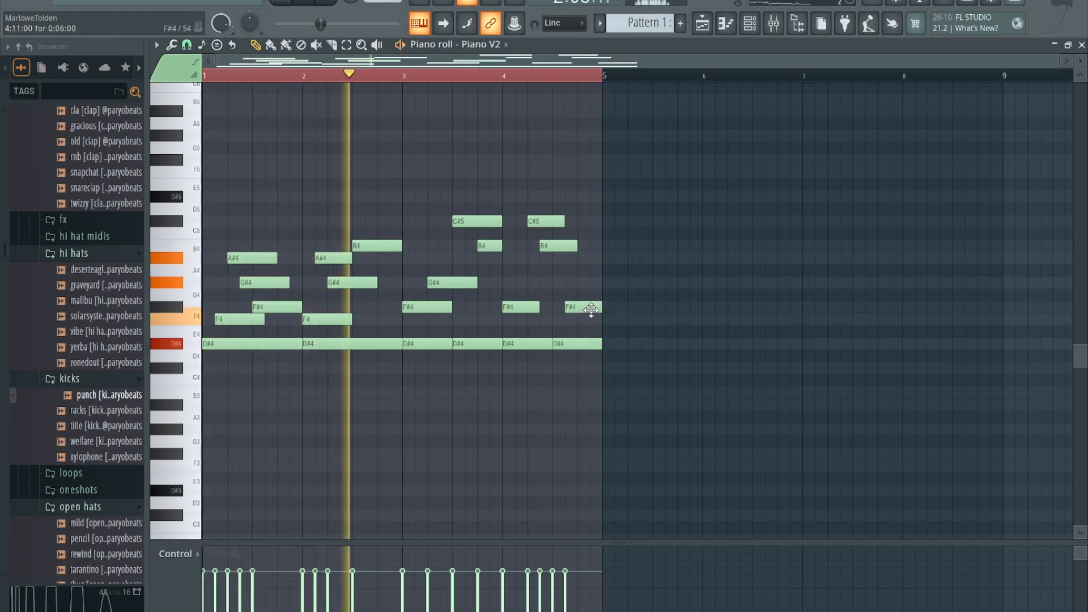
Raise bar 4's last note to G#4 and replace the half-bar D#4 pairs in bars 3 and 4 with full-bar D#4 notes.
{"action": "left_click_drag", "start_coordinate": [591, 310], "coordinate": [581, 284]}
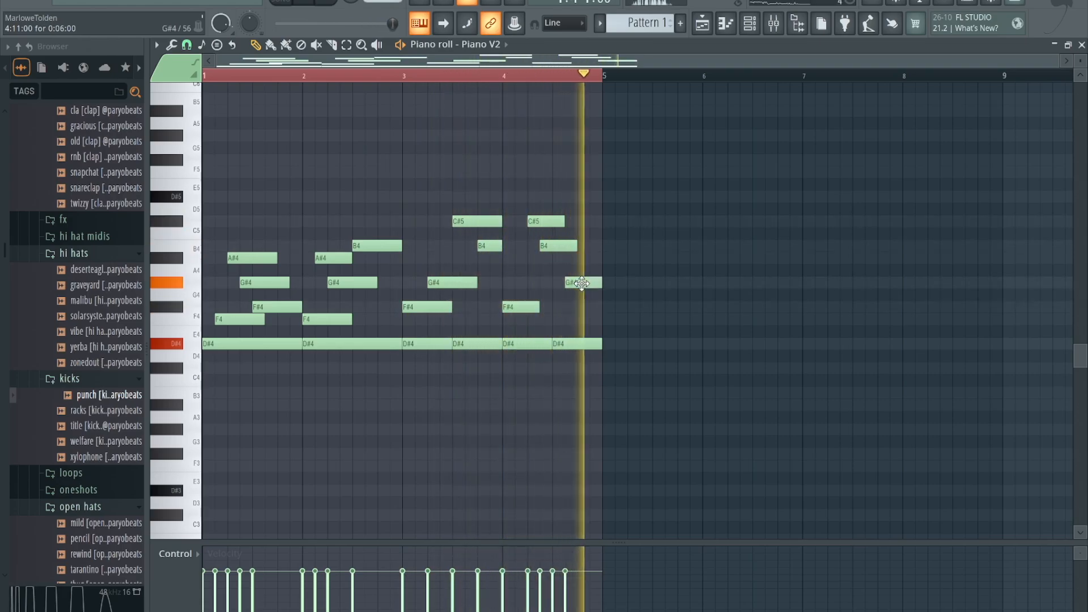
{"action": "right_click", "coordinate": [560, 344]}
{"action": "left_click_drag", "start_coordinate": [550, 344], "coordinate": [600, 343]}
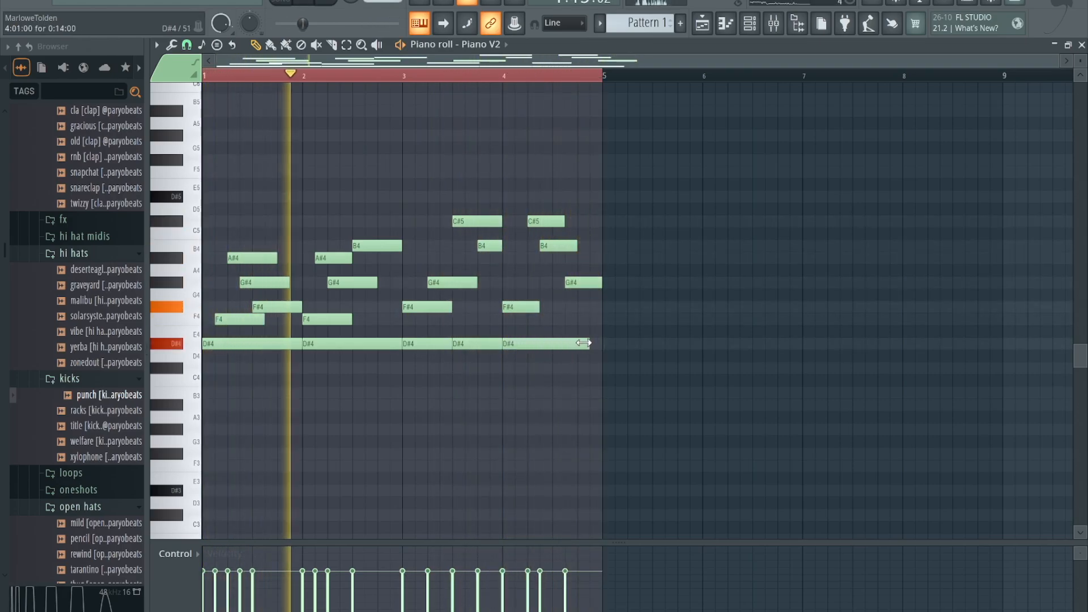
{"action": "right_click", "coordinate": [480, 347]}
{"action": "left_click_drag", "start_coordinate": [452, 345], "coordinate": [502, 345]}
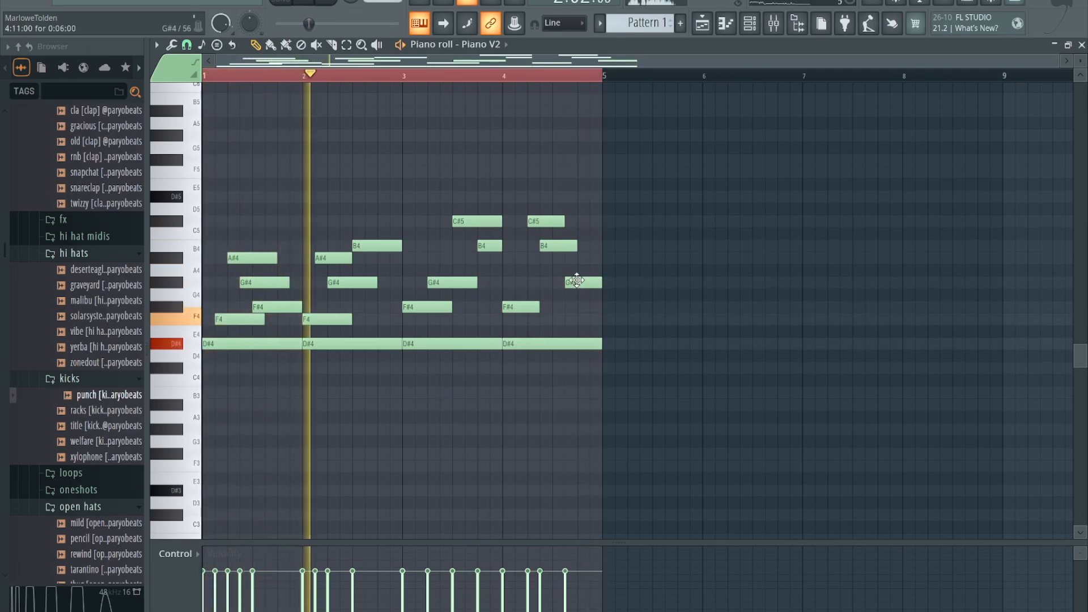
During playback, set bar 4's final G#4 to start on step 13 and move that bar's B4 to step 9, then stop playback.
{"action": "left_click_drag", "start_coordinate": [576, 280], "coordinate": [601, 284]}
{"action": "scroll", "coordinate": [437, 261], "scroll_direction": "up", "scroll_amount": 2}
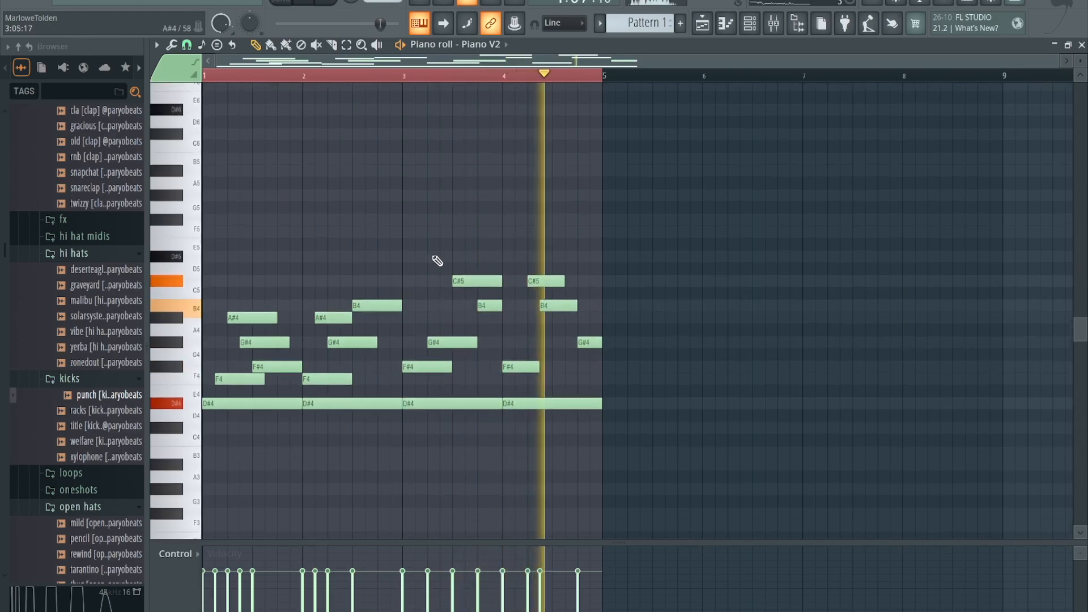
{"action": "scroll", "coordinate": [437, 261], "scroll_direction": "up", "scroll_amount": 2}
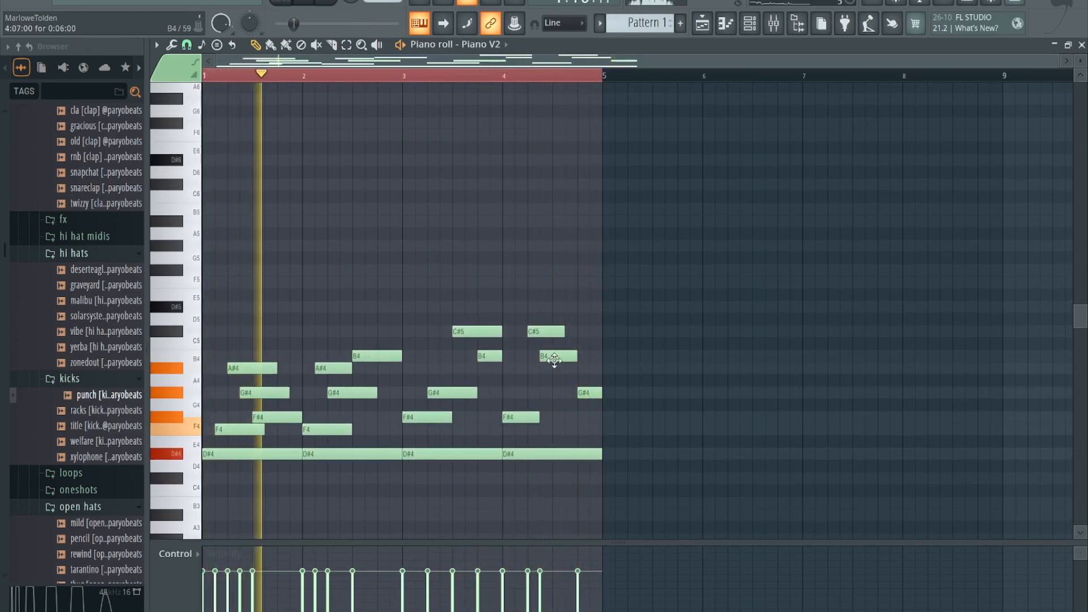
{"action": "left_click_drag", "start_coordinate": [554, 360], "coordinate": [566, 360]}
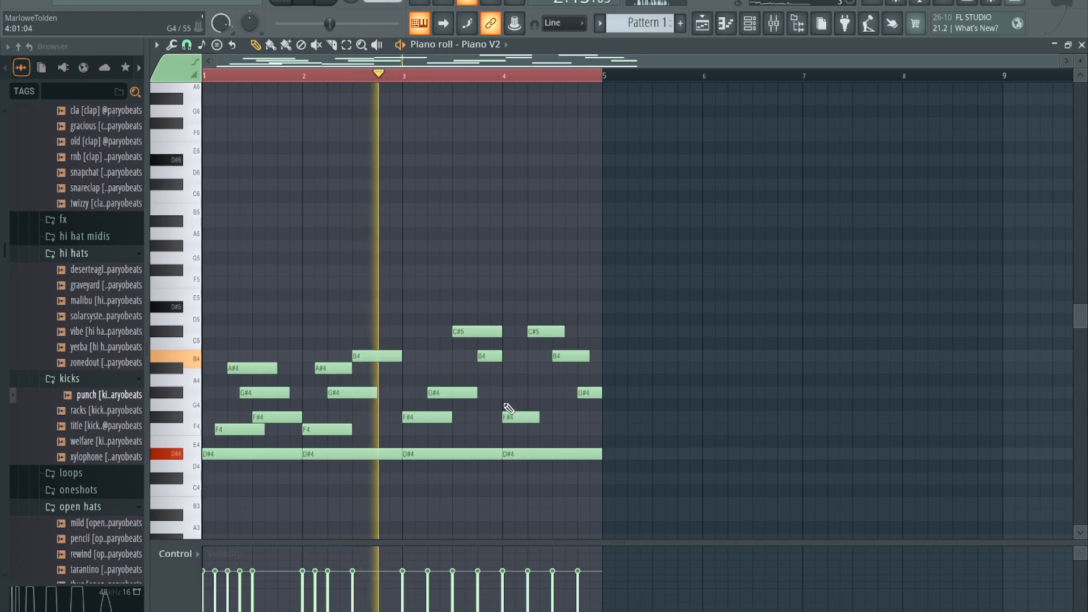
{"action": "scroll", "coordinate": [508, 408], "scroll_direction": "down", "scroll_amount": 4}
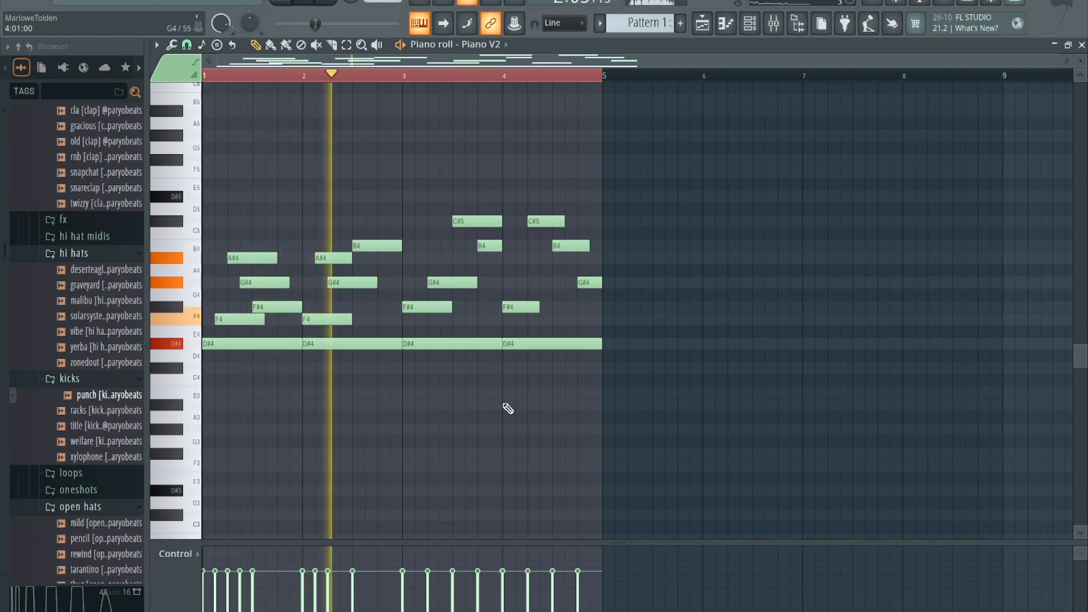
{"action": "key", "text": "space"}
Lower the full-bar D#4 notes to A#3 in bar 2, B3 in bar 3 and C#4 in bar 4.
{"action": "scroll", "coordinate": [508, 408], "scroll_direction": "down", "scroll_amount": 1}
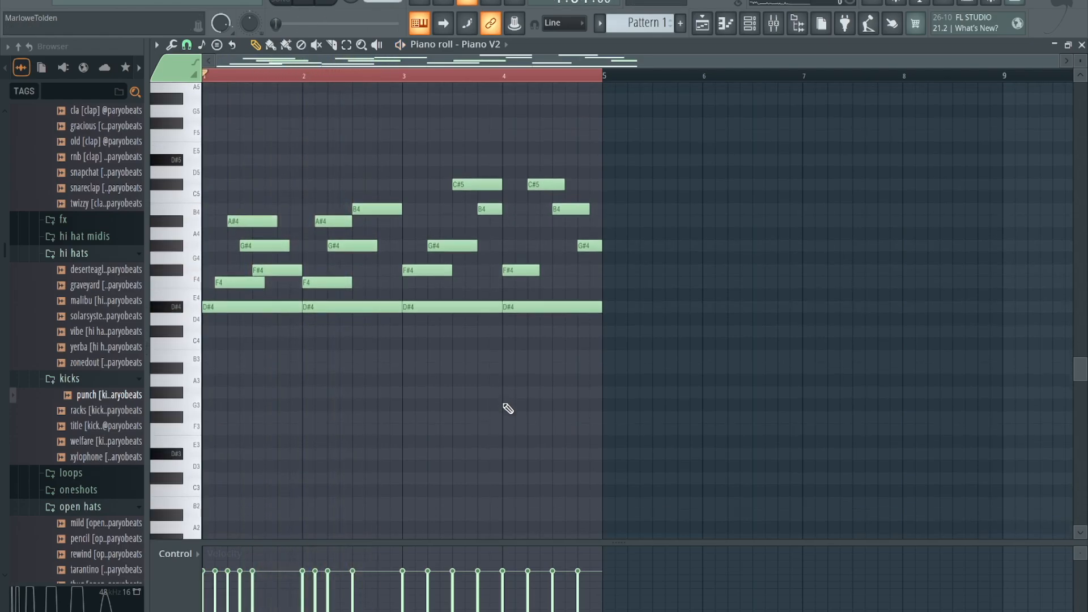
{"action": "key", "text": "space"}
{"action": "key", "text": "space"}
{"action": "left_click", "coordinate": [462, 306]}
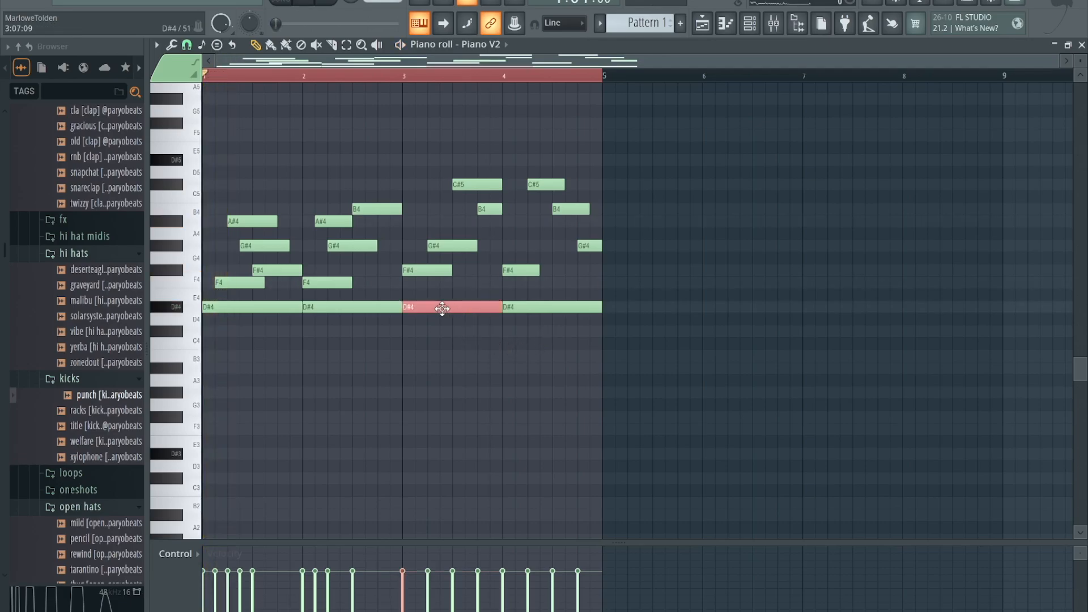
{"action": "left_click_drag", "start_coordinate": [442, 309], "coordinate": [441, 359]}
{"action": "key", "text": "space"}
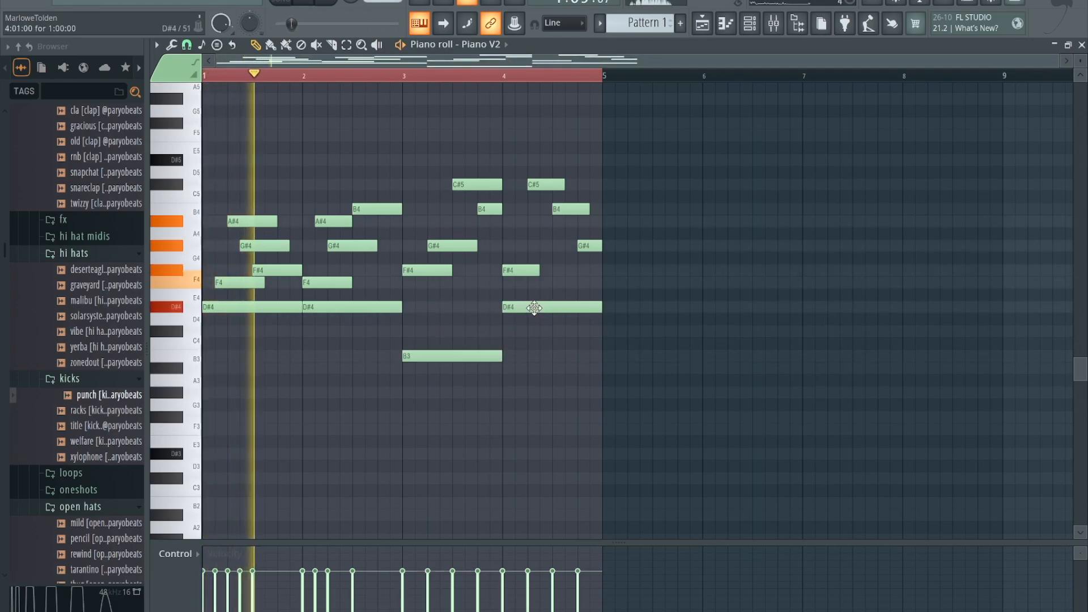
{"action": "left_click_drag", "start_coordinate": [538, 308], "coordinate": [538, 333]}
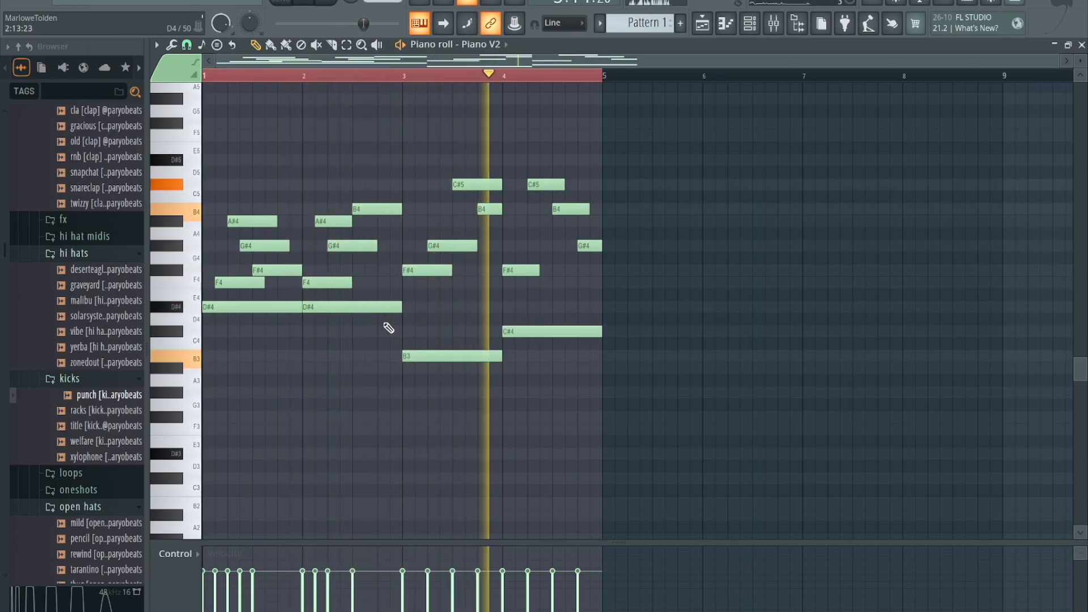
{"action": "left_click_drag", "start_coordinate": [342, 321], "coordinate": [342, 332]}
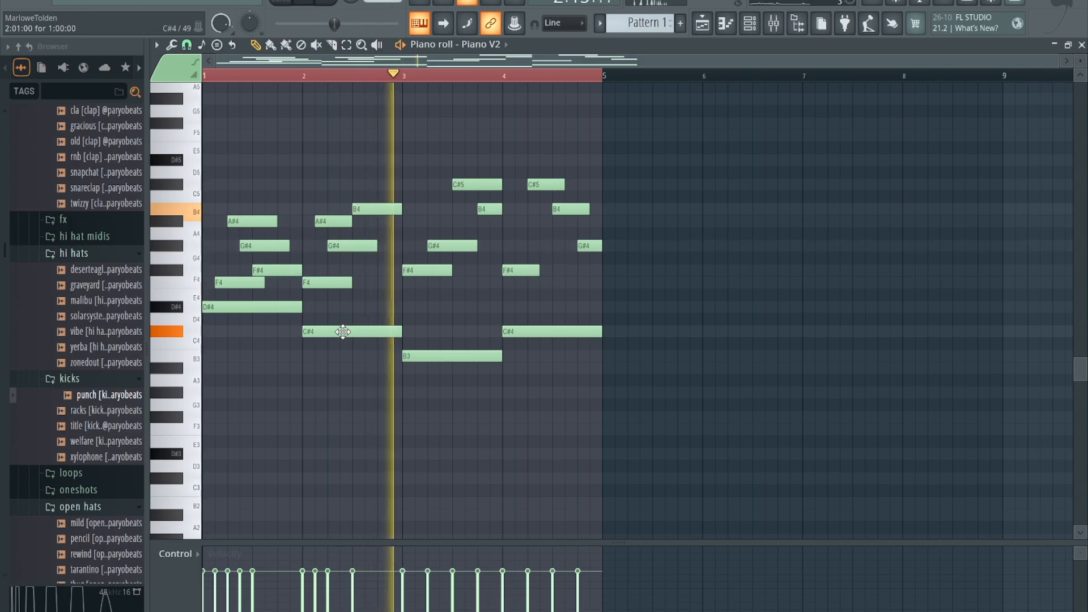
{"action": "left_click_drag", "start_coordinate": [343, 331], "coordinate": [343, 371]}
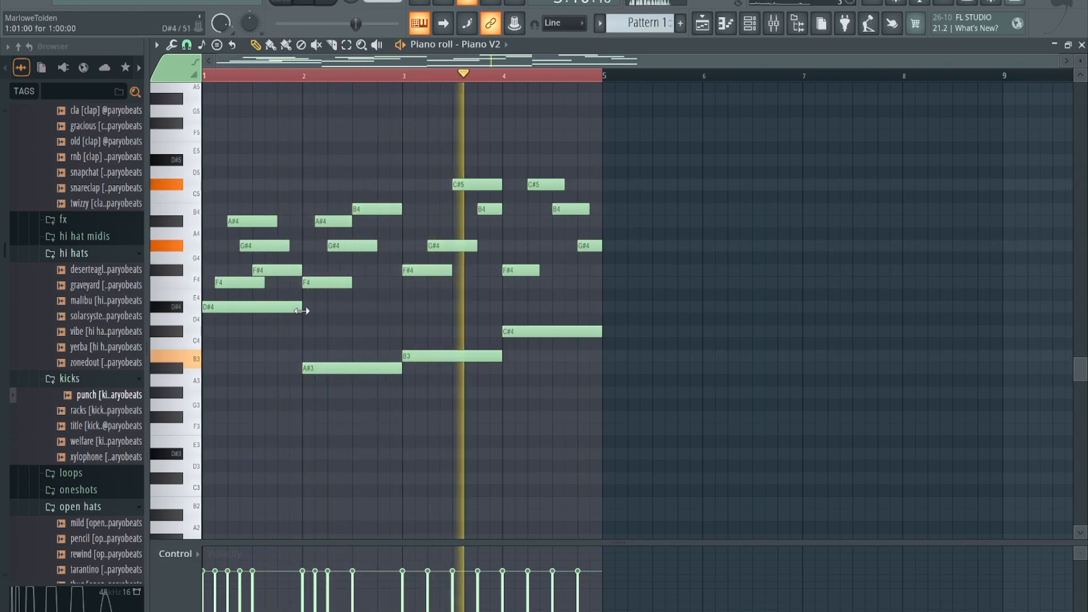
Try lowering bar 1's full-bar D#4 by one octave.
{"action": "left_click", "coordinate": [271, 311]}
{"action": "key", "text": "ctrl+Down"}
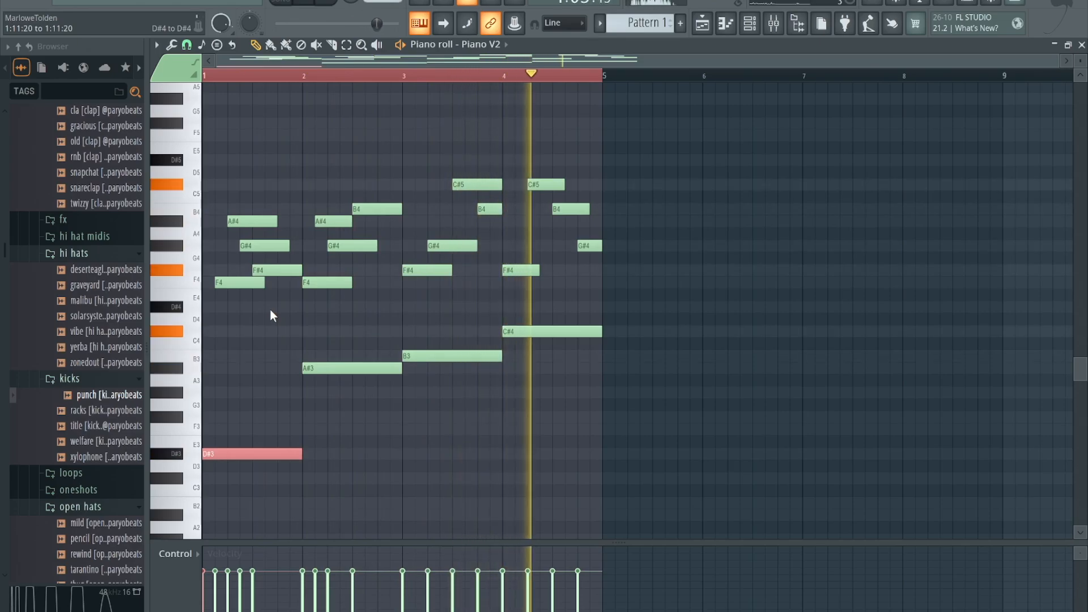
{"action": "key", "text": "ctrl+Up"}
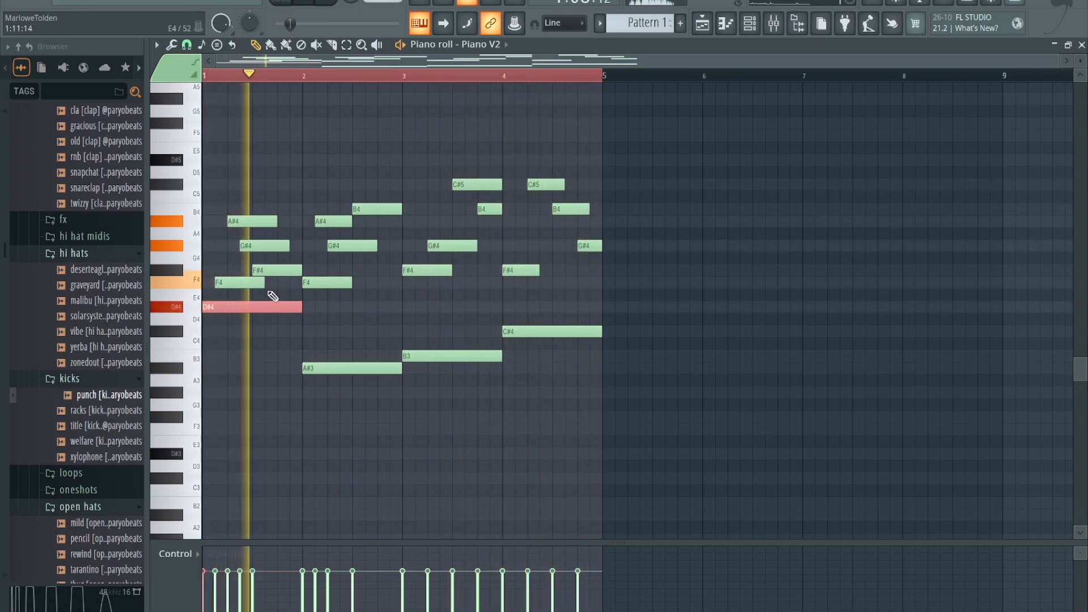
Duplicate the four full-bar bass notes one octave lower as D#3, A#2, B2 and C#3.
{"action": "key", "text": "ctrl+a"}
{"action": "left_click", "coordinate": [538, 390], "text": "ctrl"}
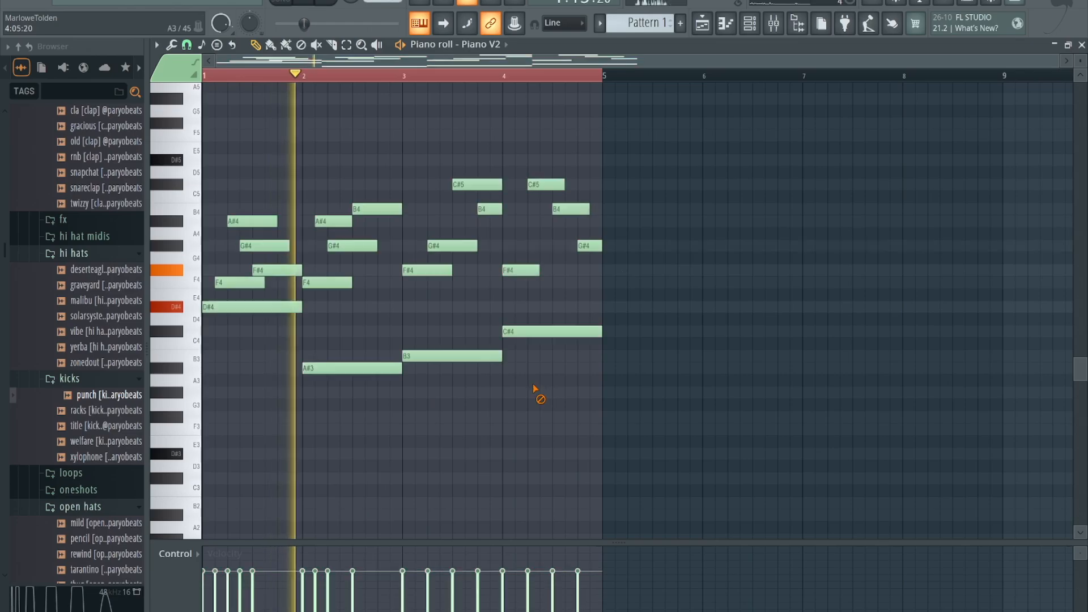
{"action": "left_click_drag", "start_coordinate": [558, 393], "coordinate": [221, 440]}
{"action": "right_click", "coordinate": [218, 436]}
{"action": "scroll", "coordinate": [217, 436], "scroll_direction": "down", "scroll_amount": 3}
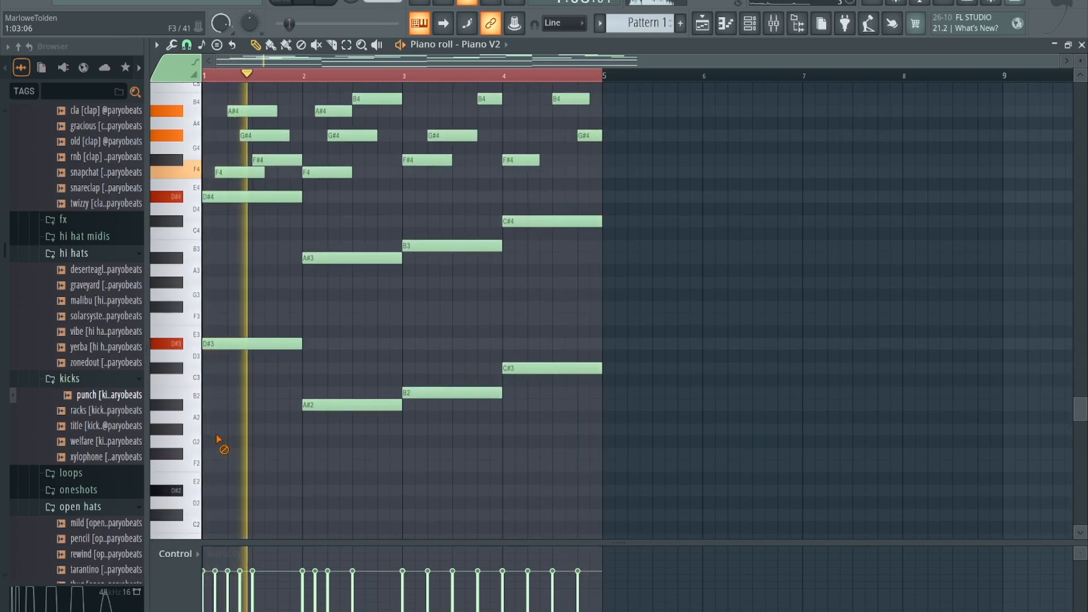
{"action": "scroll", "coordinate": [217, 436], "scroll_direction": "up", "scroll_amount": 3}
{"action": "scroll", "coordinate": [219, 439], "scroll_direction": "down", "scroll_amount": 2}
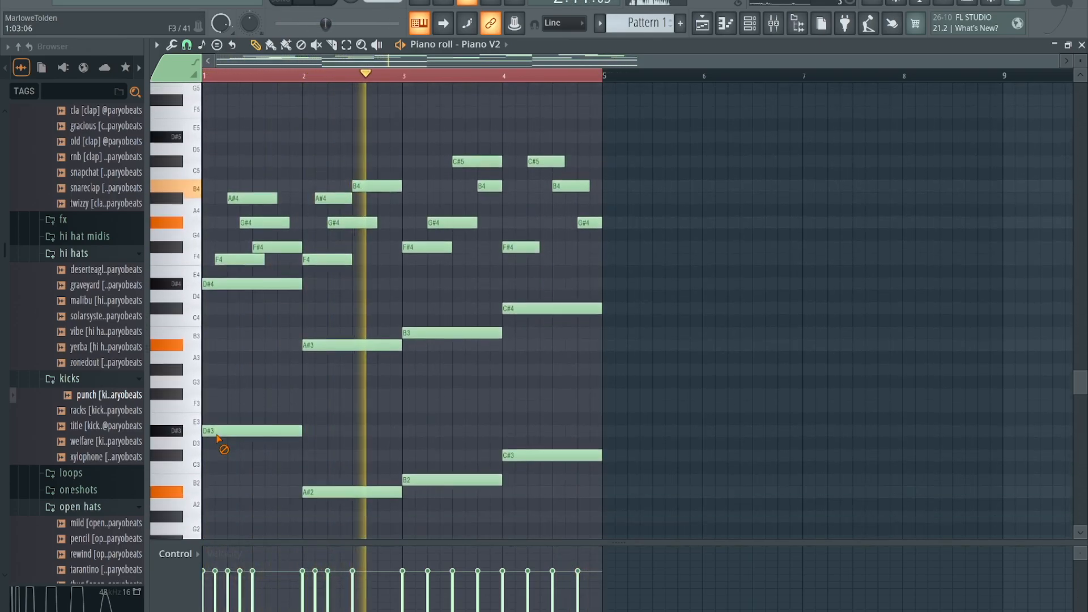
Lower the duplicated D#3 in bar 1 by one more octave to D#2.
{"action": "left_click", "coordinate": [223, 417], "text": "ctrl"}
{"action": "key", "text": "ctrl+Down"}
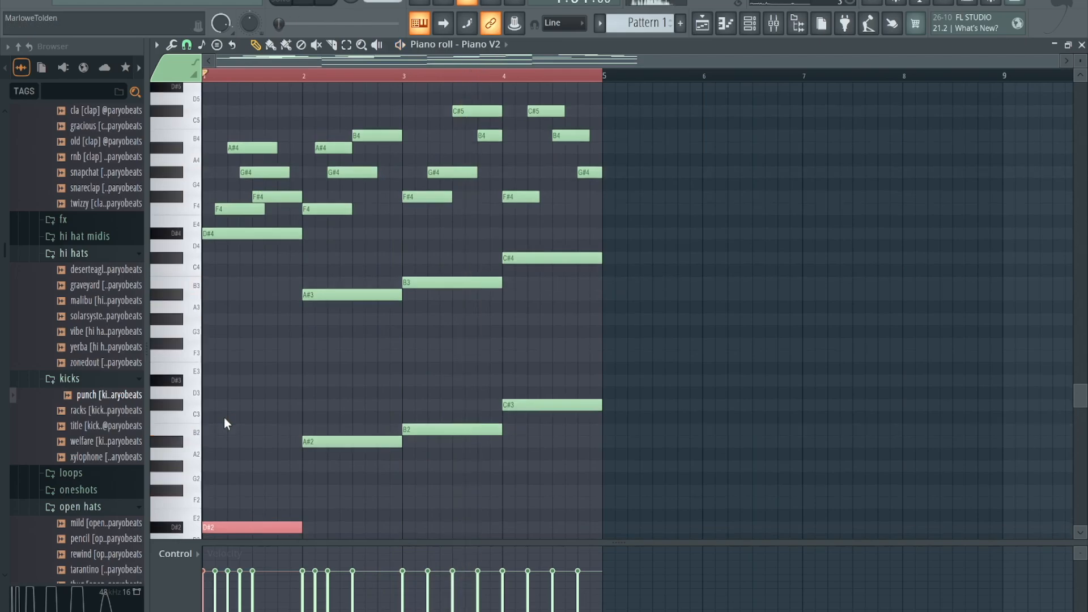
{"action": "scroll", "coordinate": [224, 417], "scroll_direction": "up", "scroll_amount": 2}
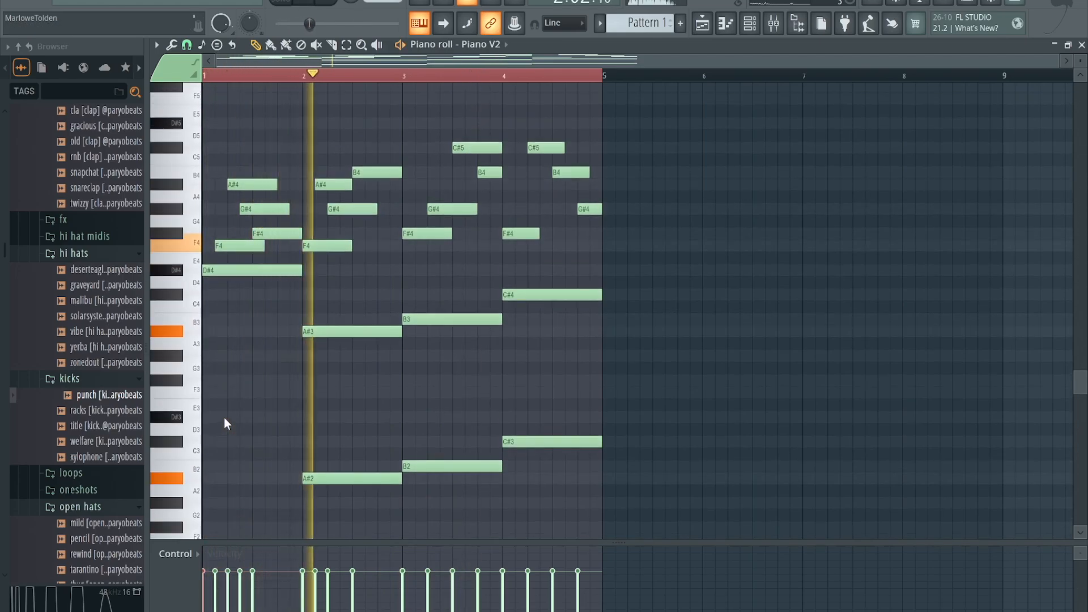
{"action": "scroll", "coordinate": [225, 424], "scroll_direction": "up", "scroll_amount": 4}
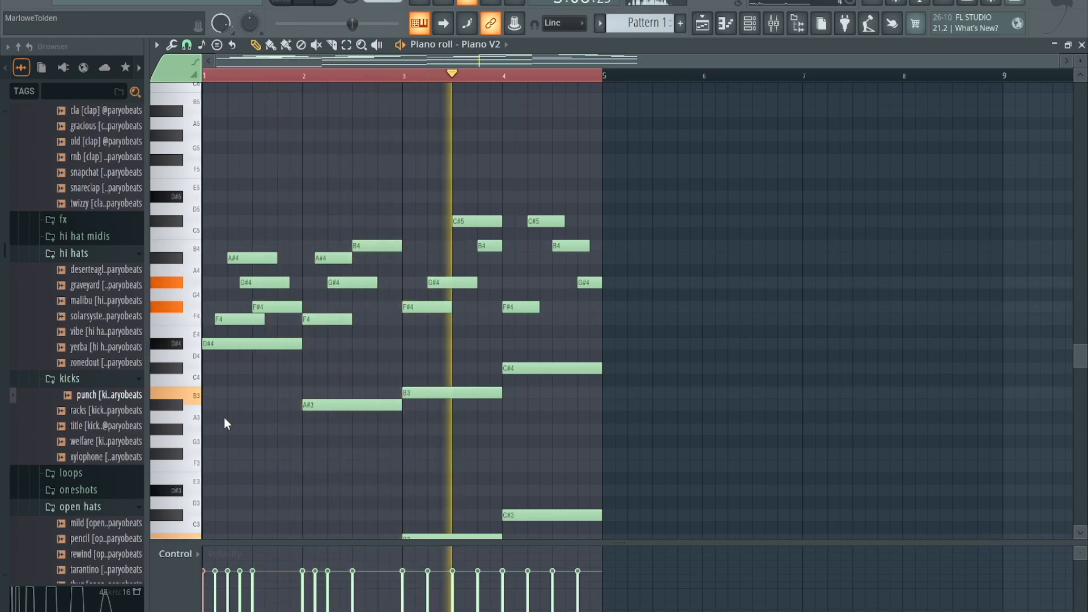
Add an SRX STRINGS instrument channel to the channel rack and close its plugin window.
{"action": "left_click", "coordinate": [749, 25]}
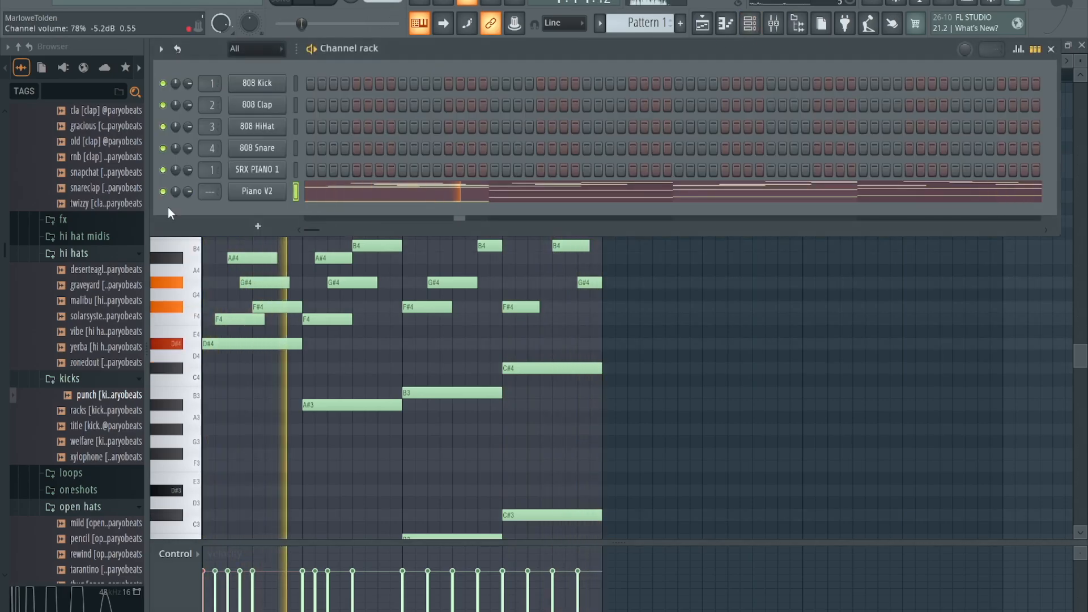
{"action": "left_click", "coordinate": [253, 226]}
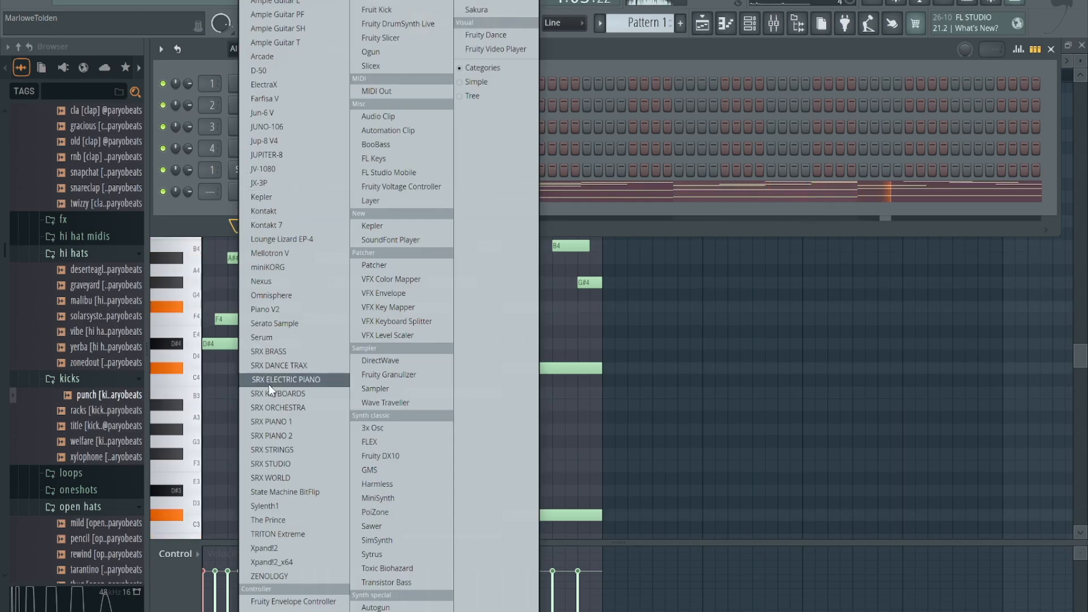
{"action": "left_click", "coordinate": [284, 449]}
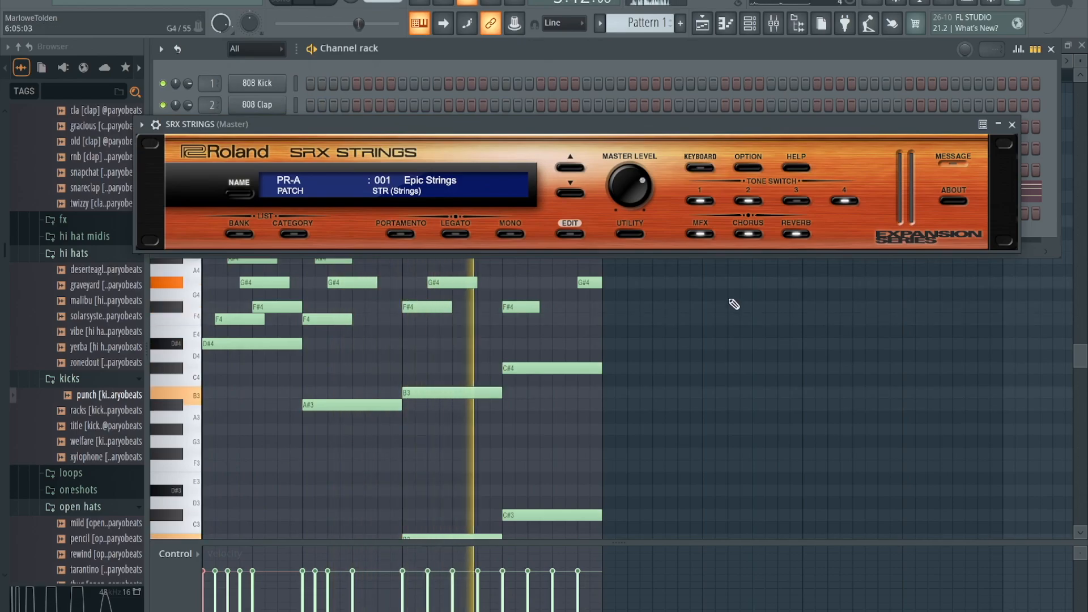
{"action": "key", "text": "Escape"}
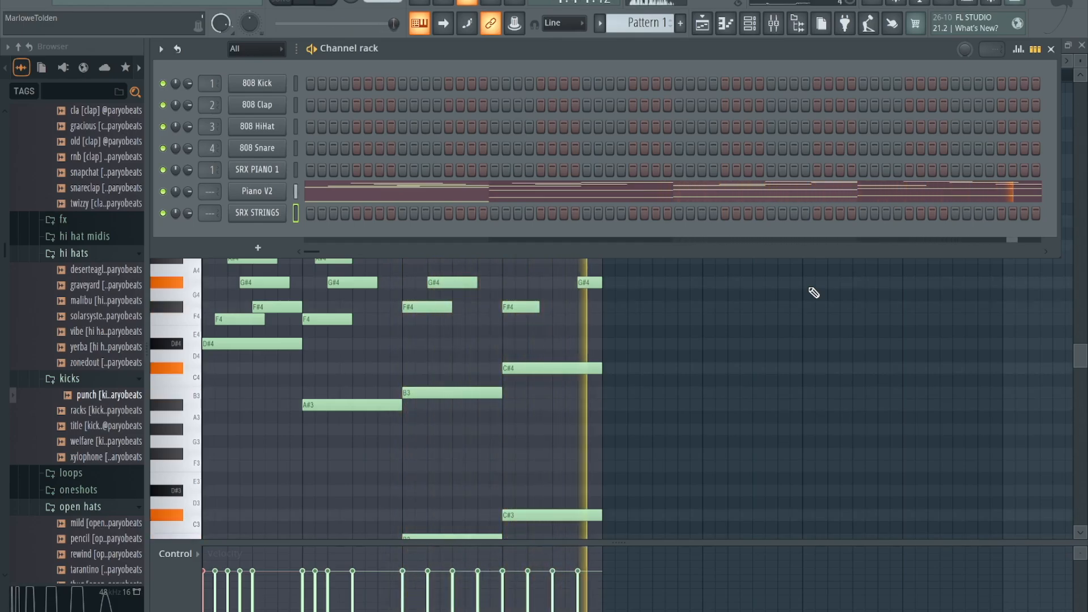
Open the piano roll of the SRX STRINGS channel and check the Ghost channels view option.
{"action": "right_click", "coordinate": [255, 218]}
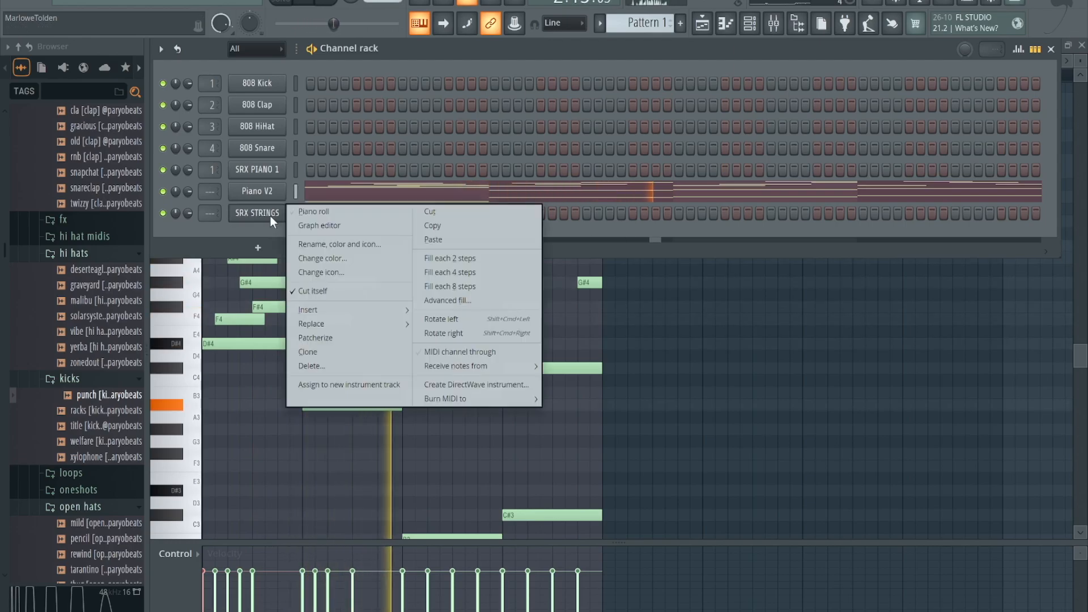
{"action": "left_click", "coordinate": [306, 212]}
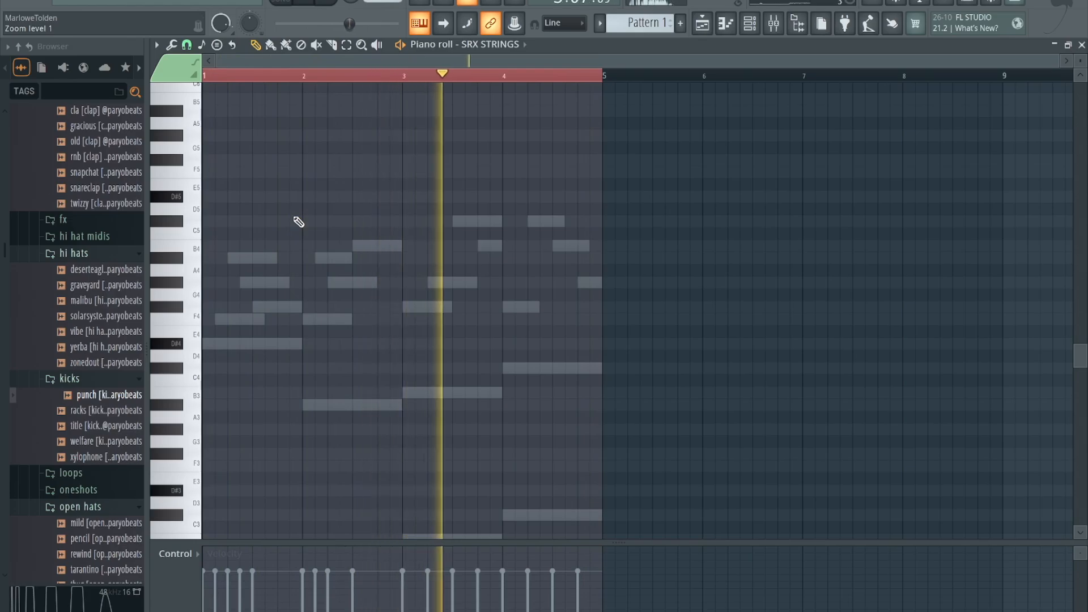
{"action": "scroll", "coordinate": [299, 222], "scroll_direction": "down", "scroll_amount": 2}
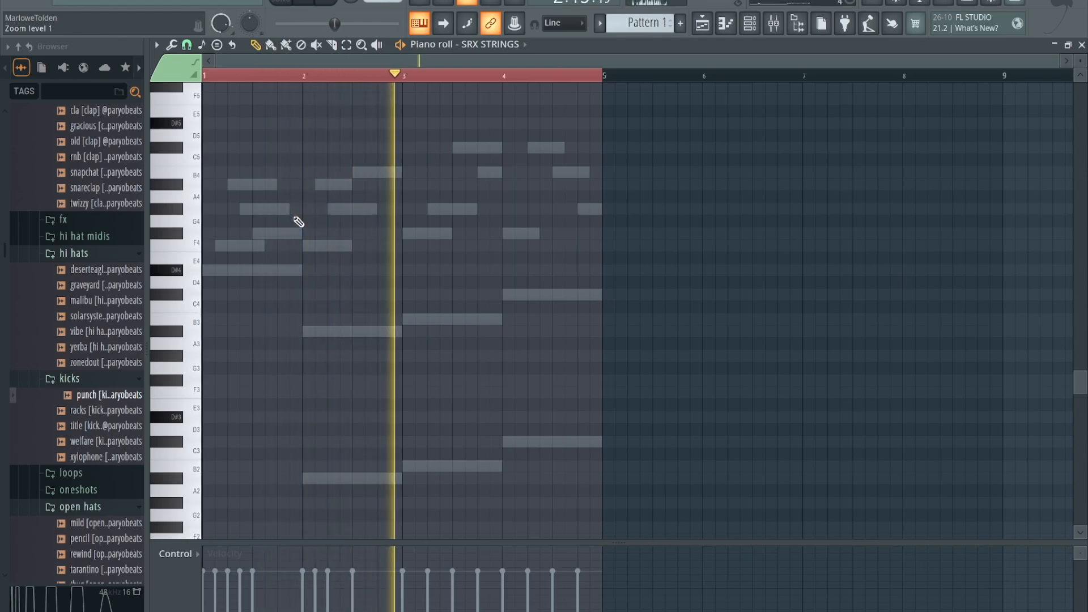
{"action": "left_click", "coordinate": [157, 45]}
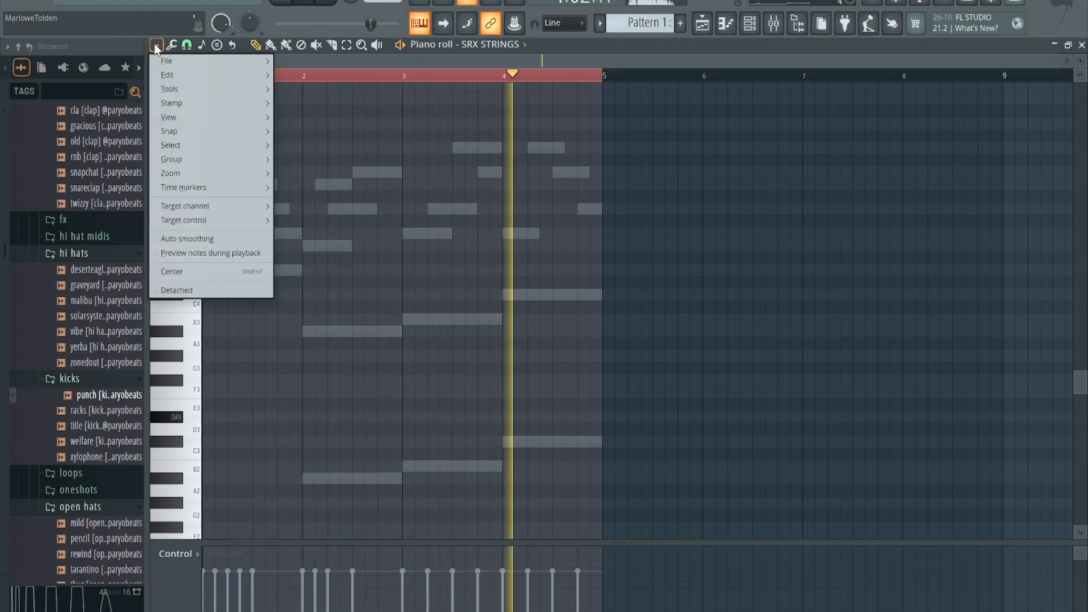
{"action": "mouse_move", "coordinate": [171, 117]}
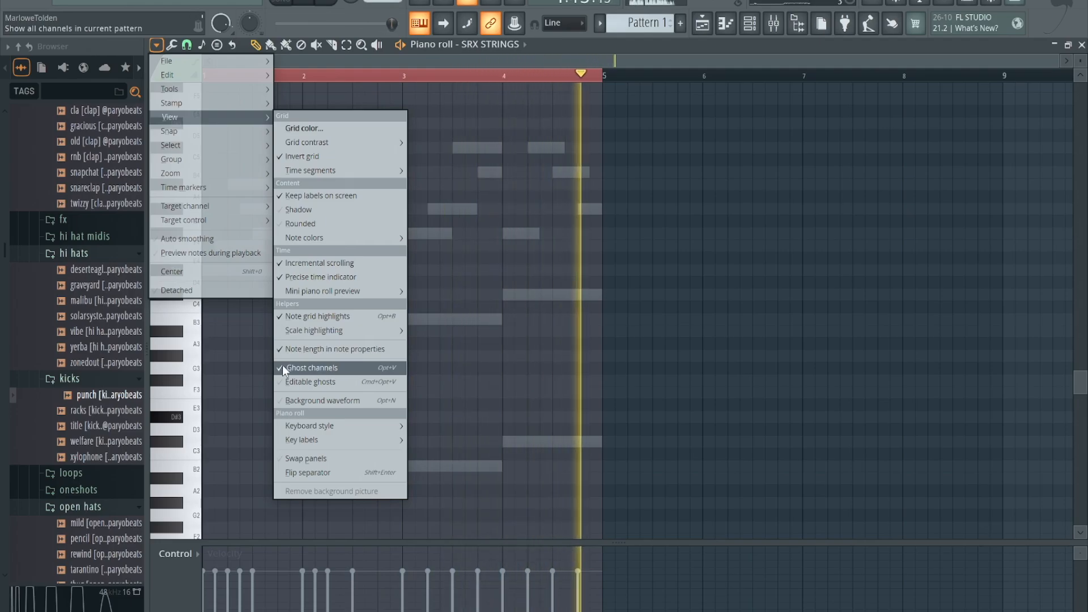
{"action": "left_click", "coordinate": [237, 355]}
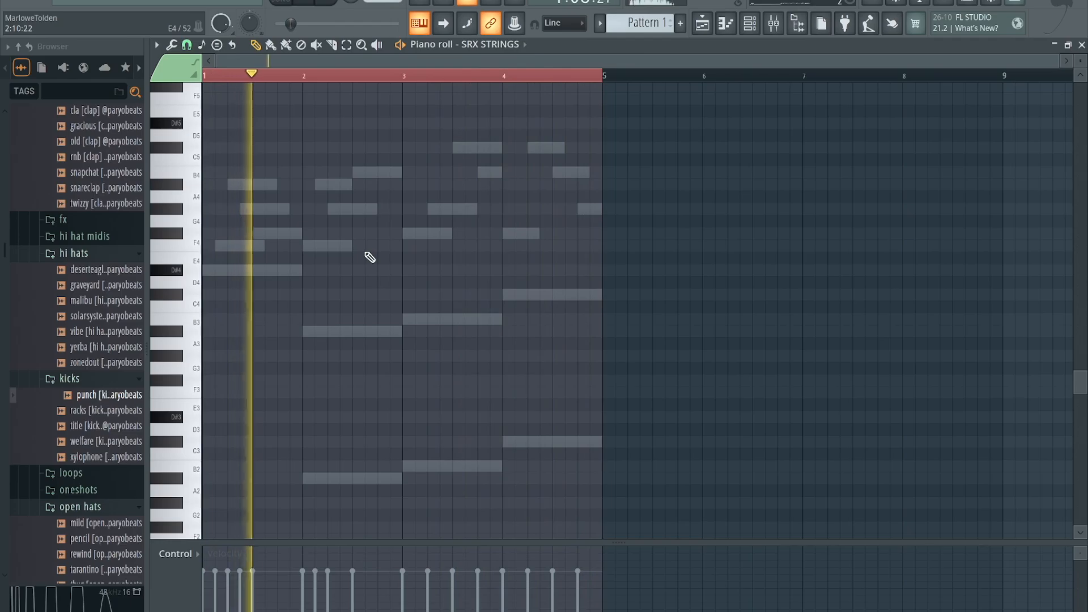
Try a full-bar D#4 in bar 1 of SRX STRINGS, comparing it with the Piano V2 channel before deleting it.
{"action": "left_click", "coordinate": [203, 270]}
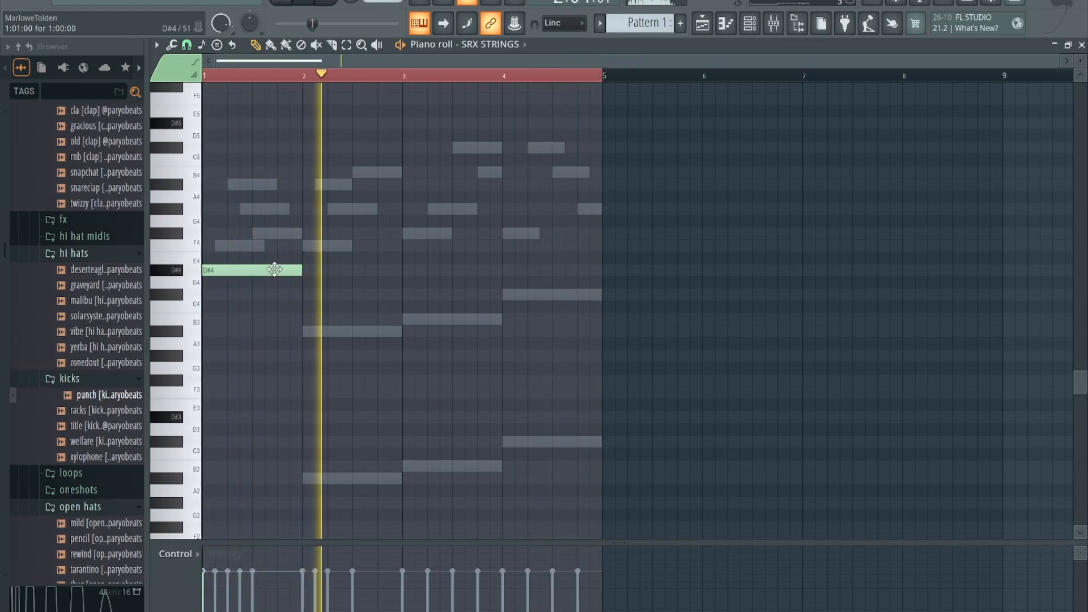
{"action": "key", "text": "Up"}
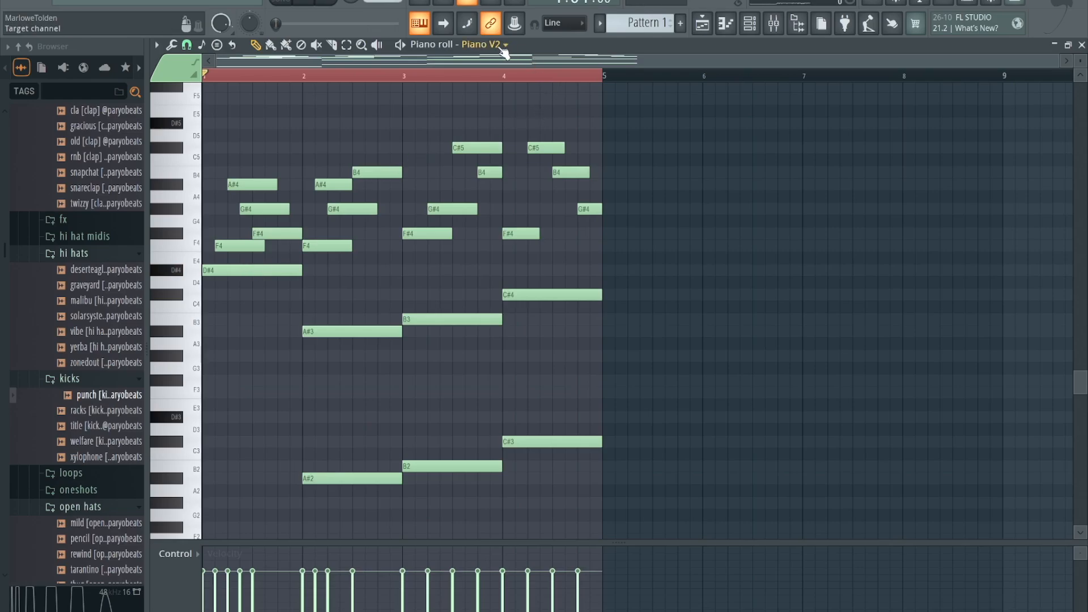
{"action": "key", "text": "Down"}
{"action": "key", "text": "Up"}
{"action": "key", "text": "Down"}
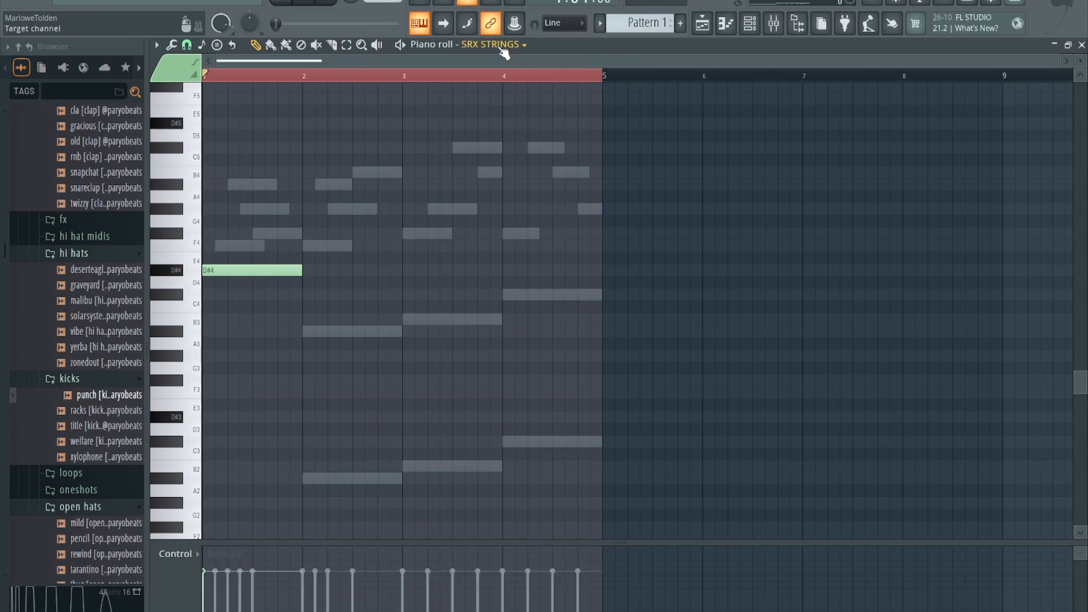
{"action": "right_click", "coordinate": [232, 267]}
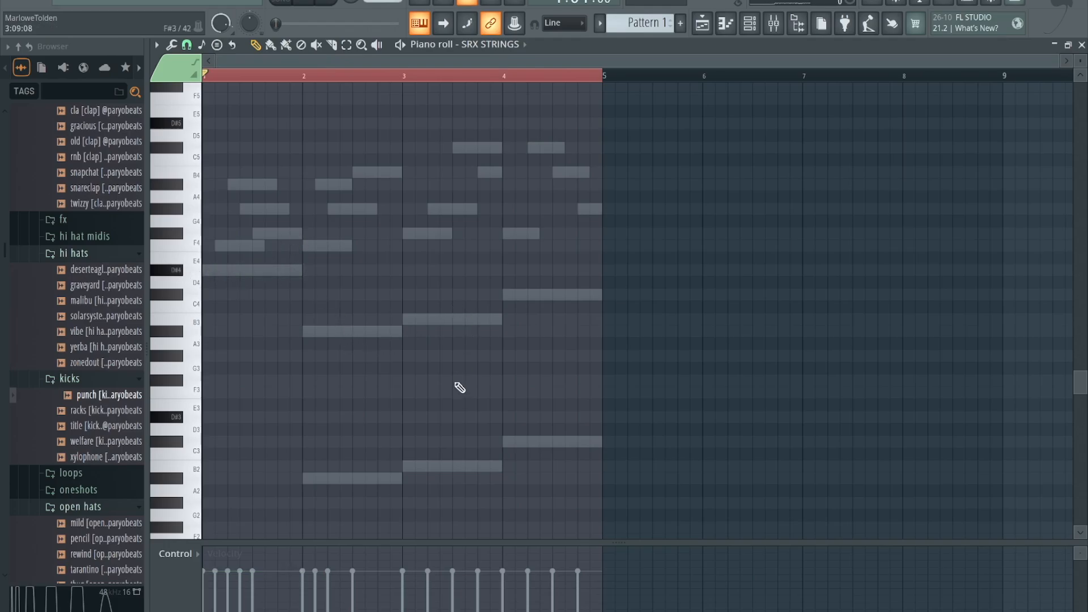
Place full-bar notes D#4, A#3, B3 and C#4 in bars 1 to 4 of the SRX STRINGS piano roll, following the ghost notes.
{"action": "scroll", "coordinate": [506, 409], "scroll_direction": "up", "scroll_amount": 4}
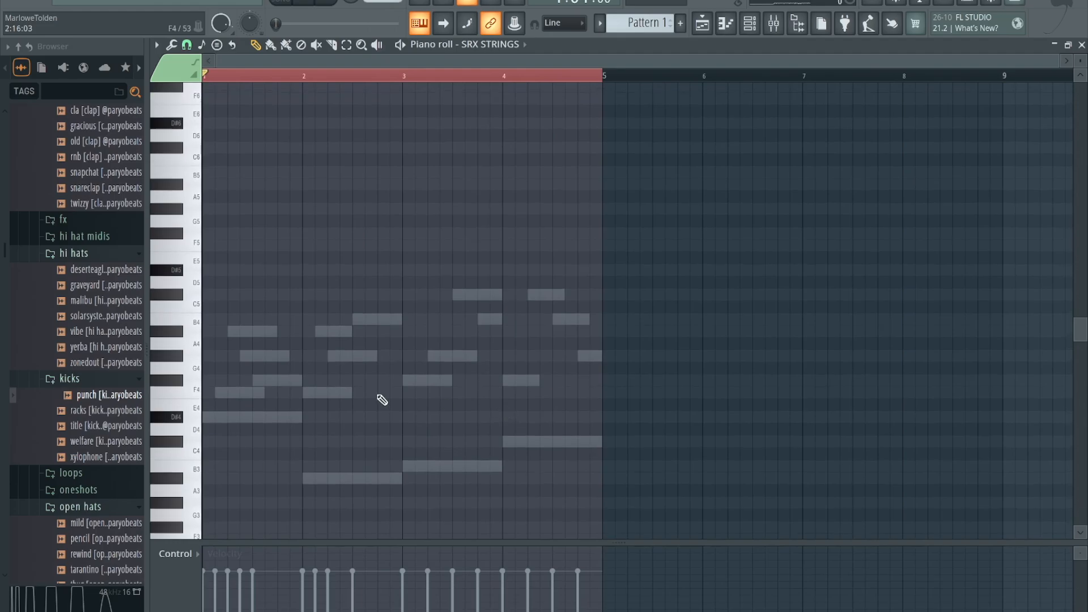
{"action": "scroll", "coordinate": [284, 393], "scroll_direction": "down", "scroll_amount": 2}
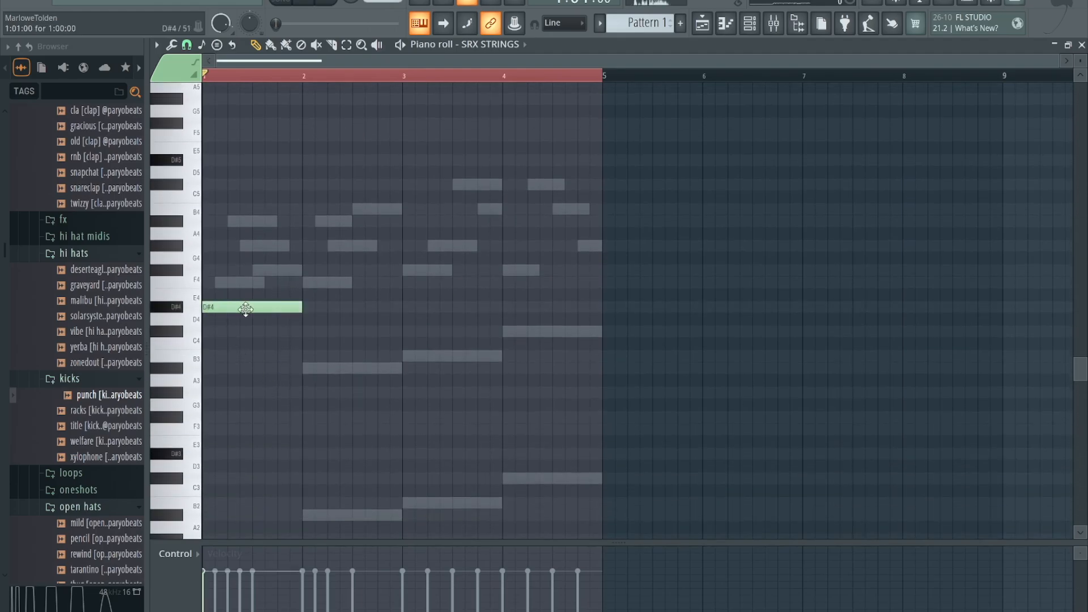
{"action": "left_click", "coordinate": [308, 369]}
{"action": "left_click", "coordinate": [412, 357]}
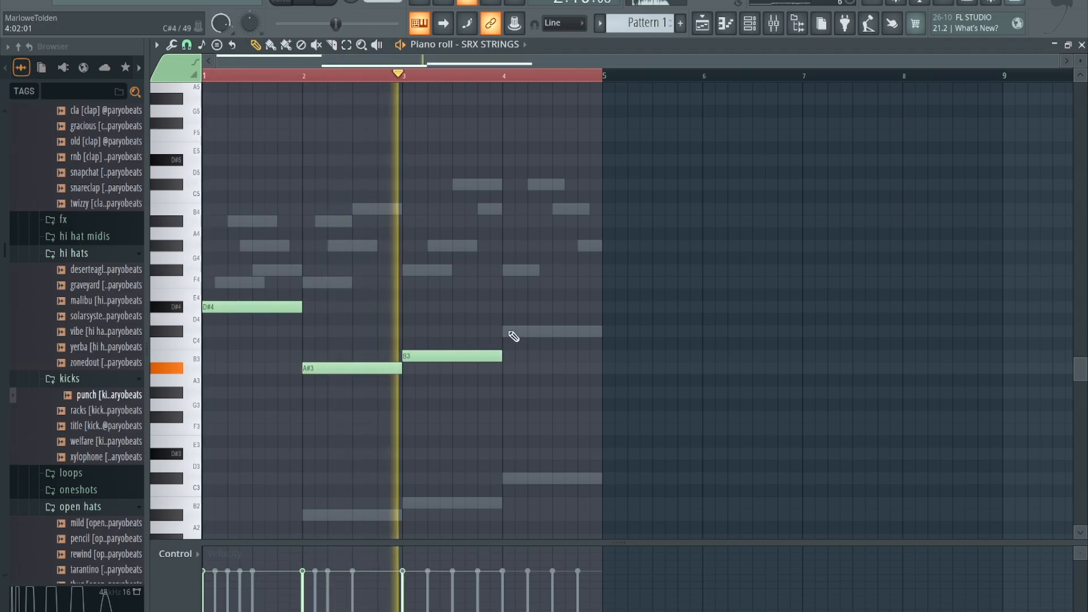
{"action": "left_click", "coordinate": [505, 331]}
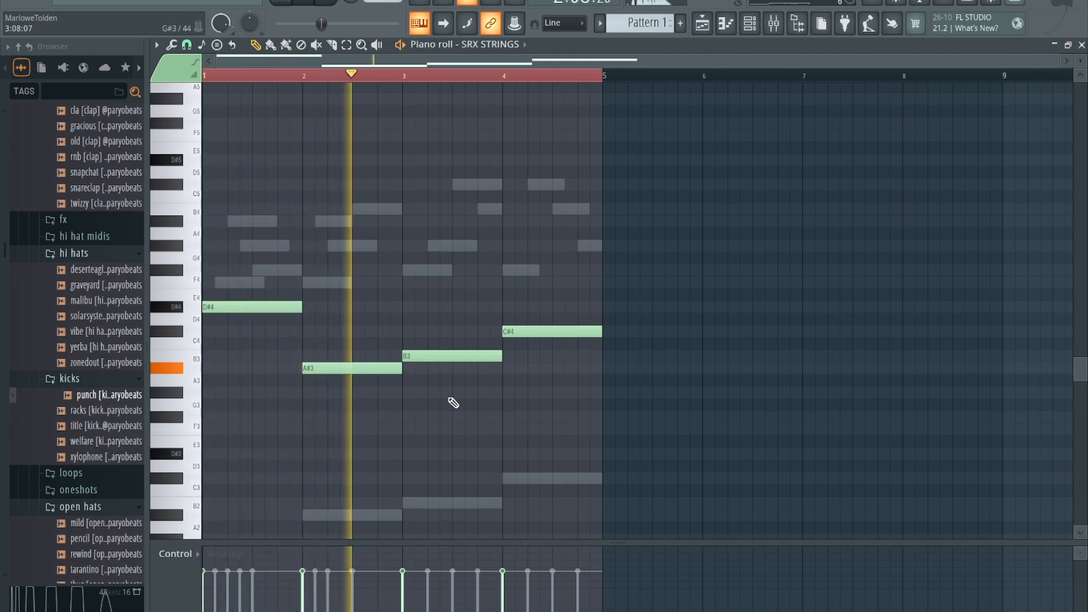
Add full-bar bass notes D#2, A#2, B2 and C#3 in bars 1 to 4 of SRX STRINGS.
{"action": "scroll", "coordinate": [453, 402], "scroll_direction": "down", "scroll_amount": 3}
{"action": "scroll", "coordinate": [452, 401], "scroll_direction": "down", "scroll_amount": 3}
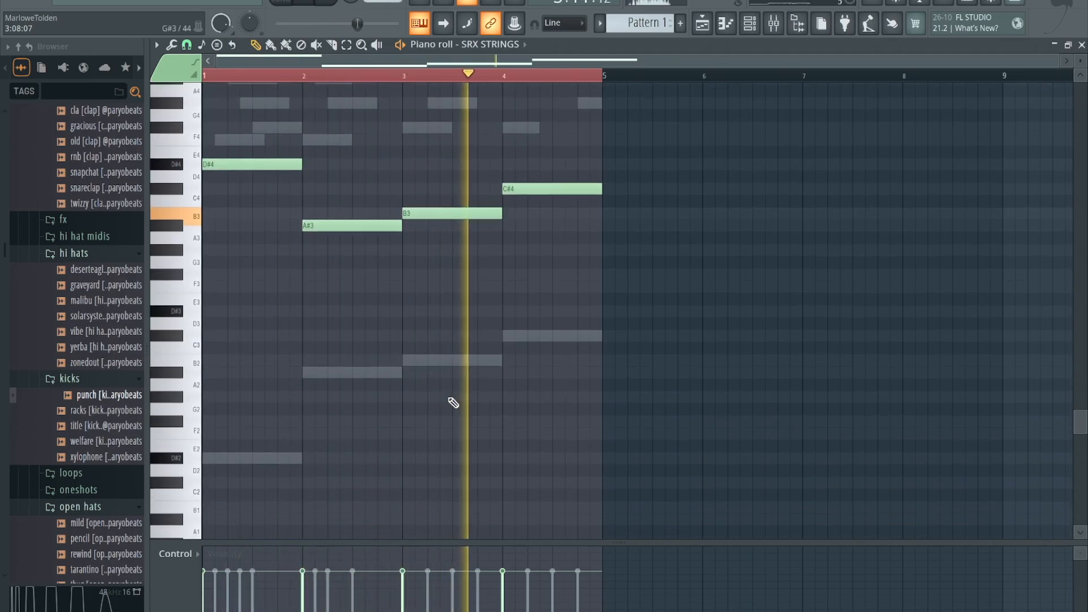
{"action": "left_click", "coordinate": [210, 453]}
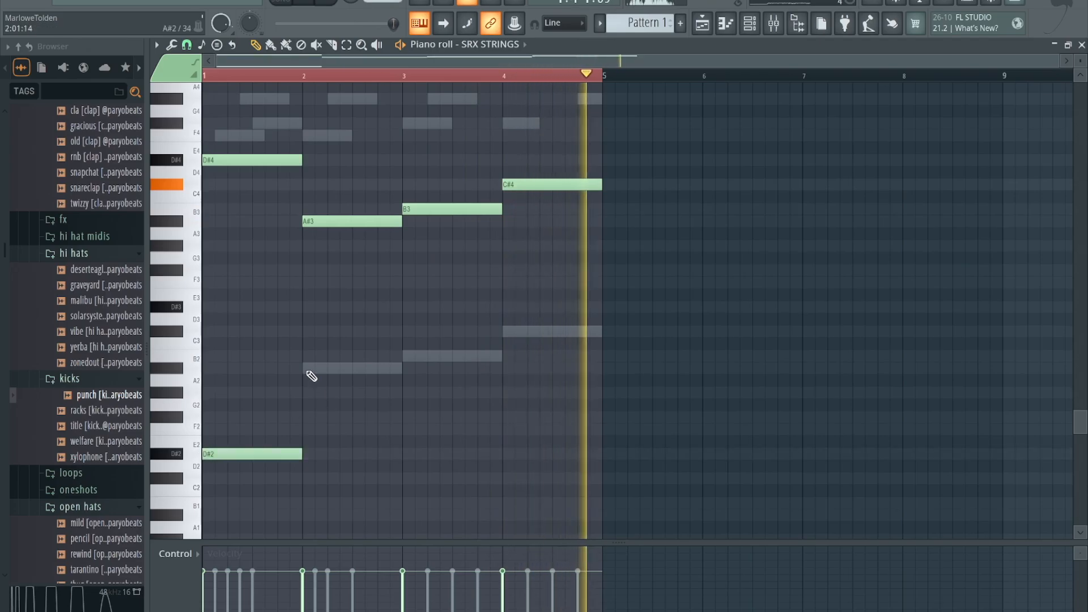
{"action": "left_click", "coordinate": [311, 368]}
{"action": "left_click", "coordinate": [409, 355]}
{"action": "left_click", "coordinate": [507, 331]}
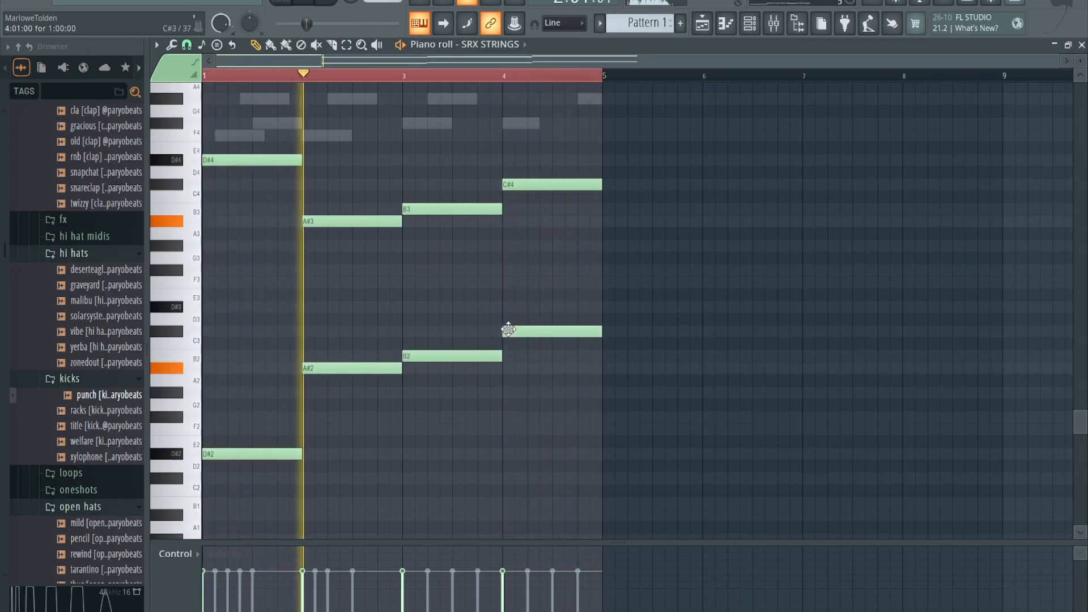
{"action": "scroll", "coordinate": [288, 335], "scroll_direction": "up", "scroll_amount": 2}
{"action": "scroll", "coordinate": [287, 335], "scroll_direction": "up", "scroll_amount": 1}
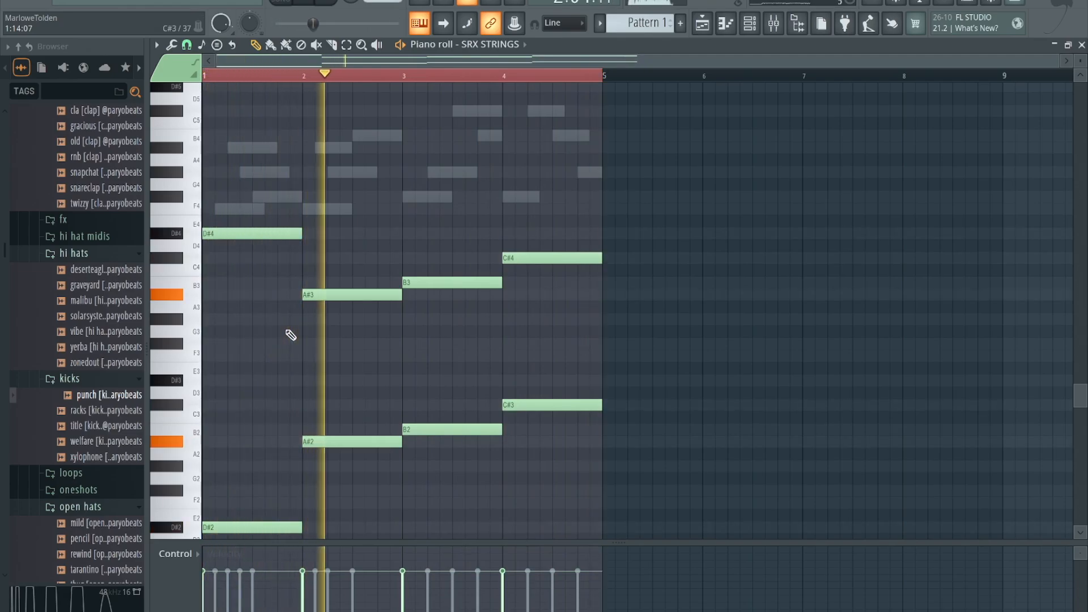
{"action": "scroll", "coordinate": [319, 251], "scroll_direction": "up", "scroll_amount": 3}
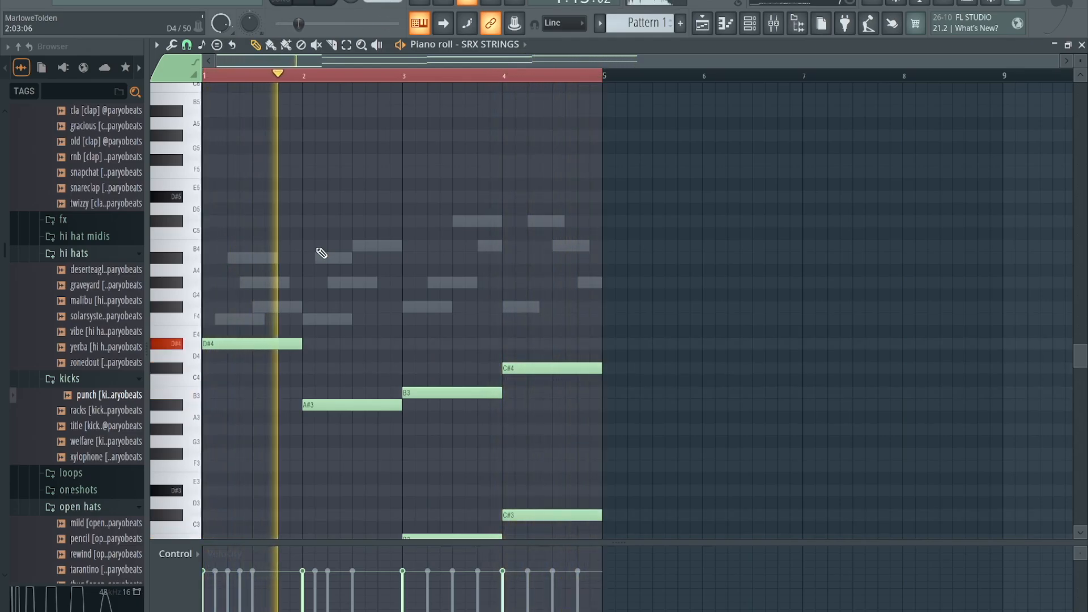
{"action": "scroll", "coordinate": [321, 253], "scroll_direction": "down", "scroll_amount": 6}
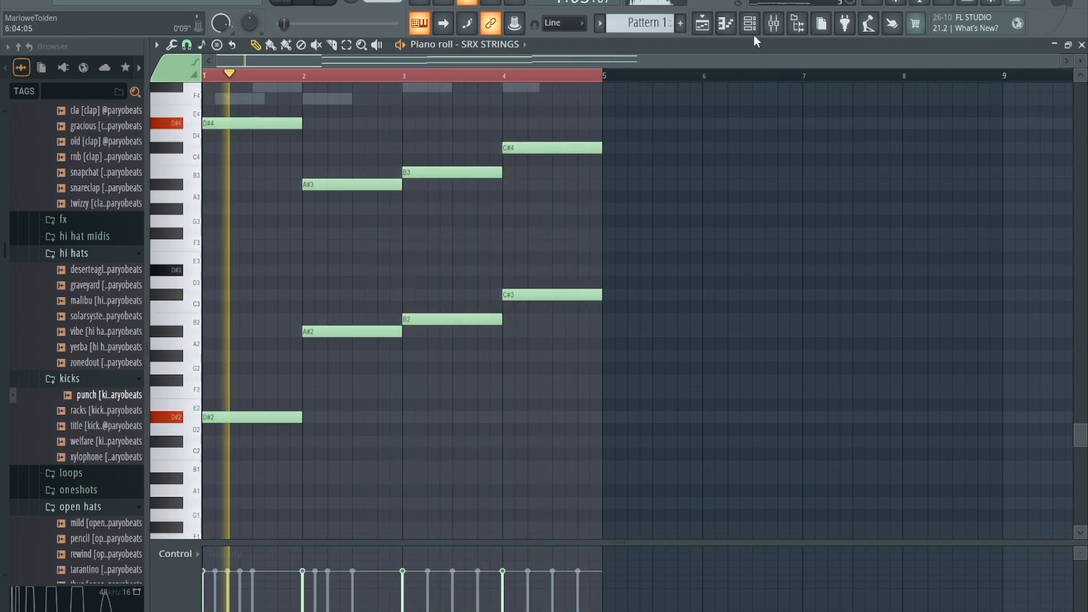
Add a Nexus instrument channel to the channel rack.
{"action": "key", "text": "F6"}
{"action": "left_click", "coordinate": [256, 253]}
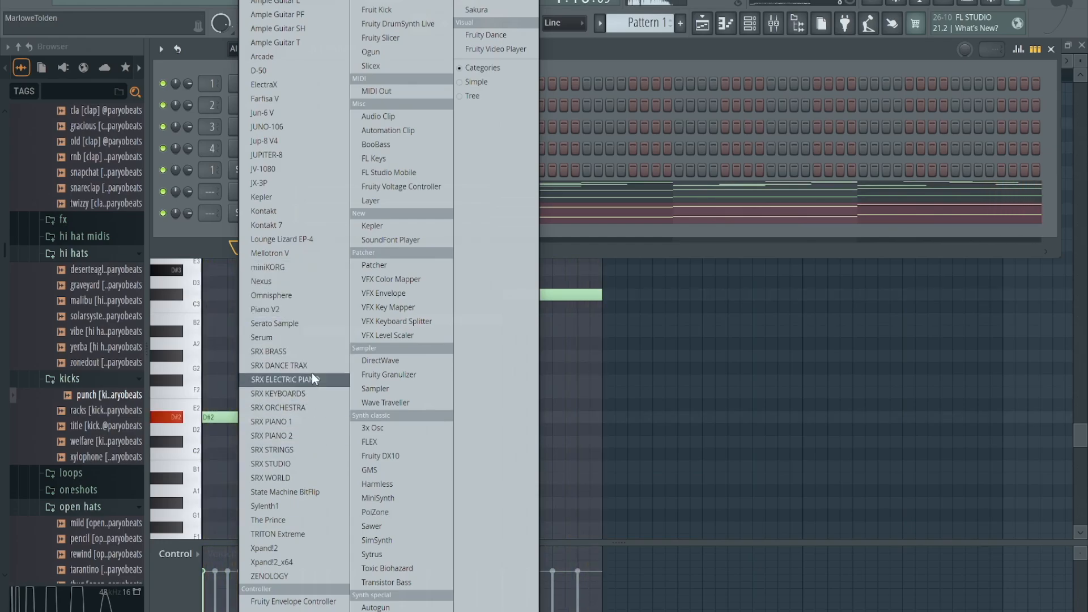
{"action": "left_click", "coordinate": [301, 283]}
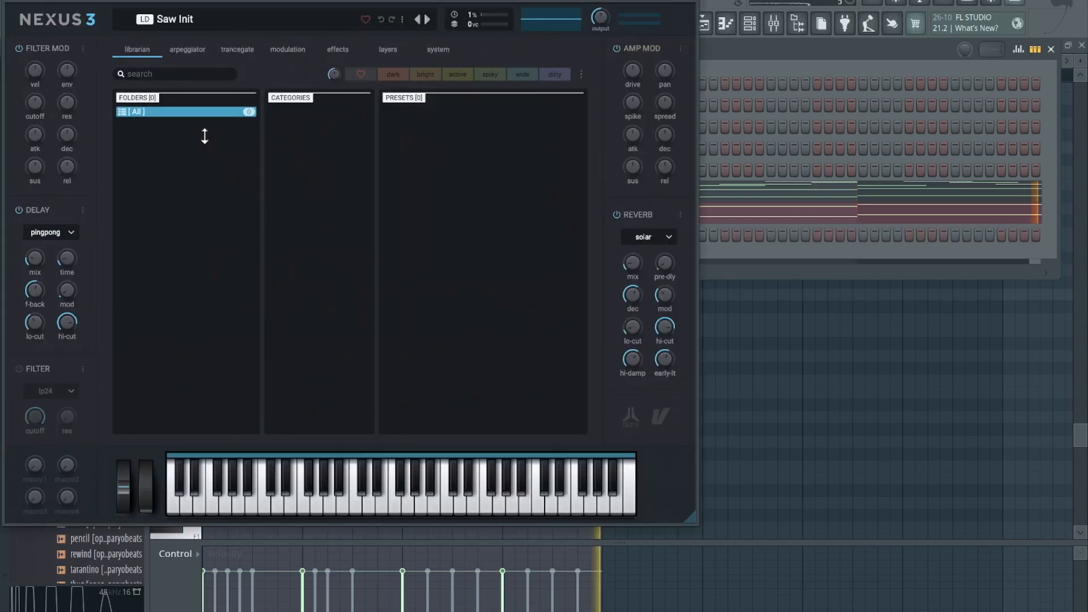
Load the Adventures preset from the Pads category in Nexus and close the plugin window.
{"action": "left_click", "coordinate": [298, 282]}
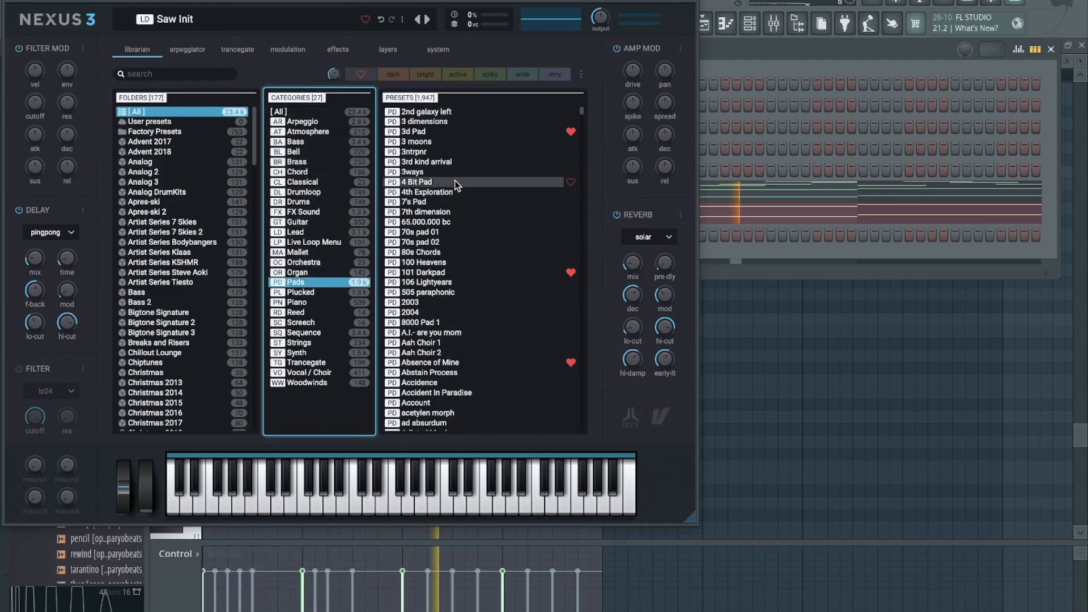
{"action": "scroll", "coordinate": [453, 312], "scroll_direction": "down", "scroll_amount": 1}
{"action": "scroll", "coordinate": [453, 311], "scroll_direction": "down", "scroll_amount": 4}
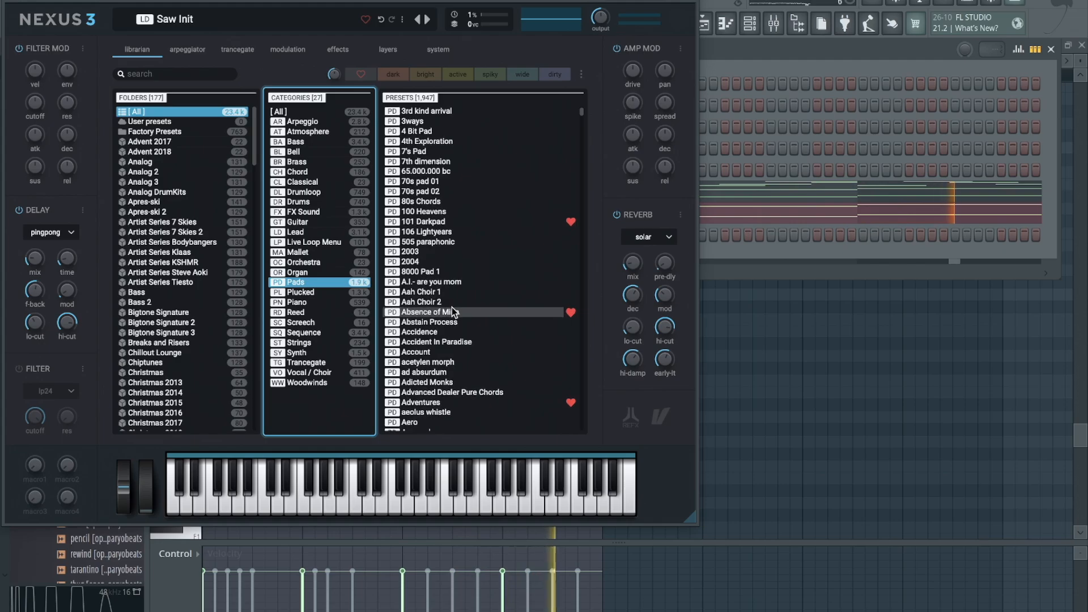
{"action": "left_click", "coordinate": [443, 343]}
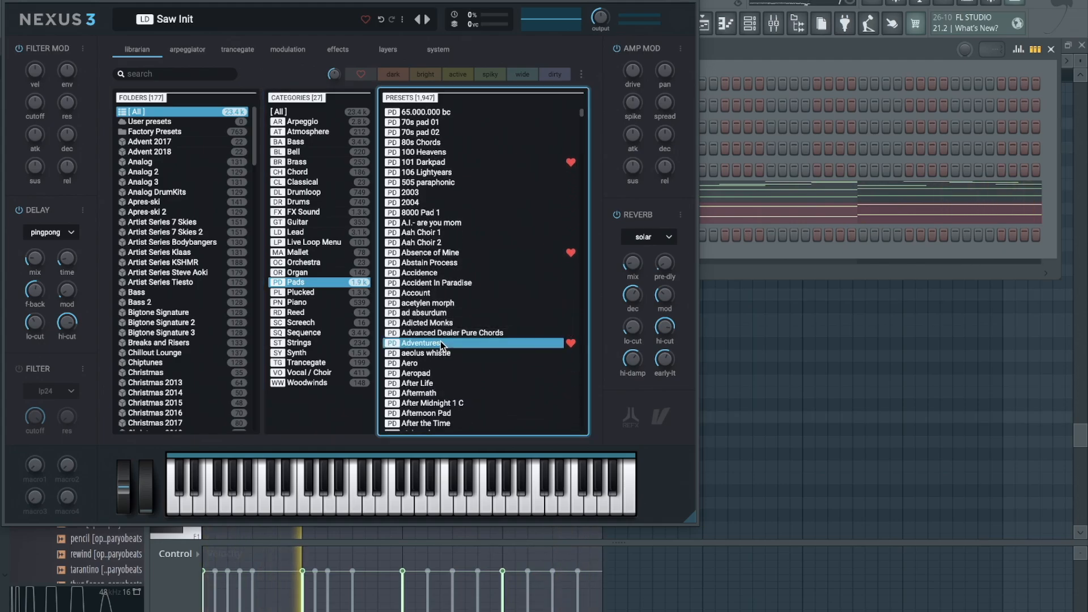
{"action": "left_click", "coordinate": [698, 4]}
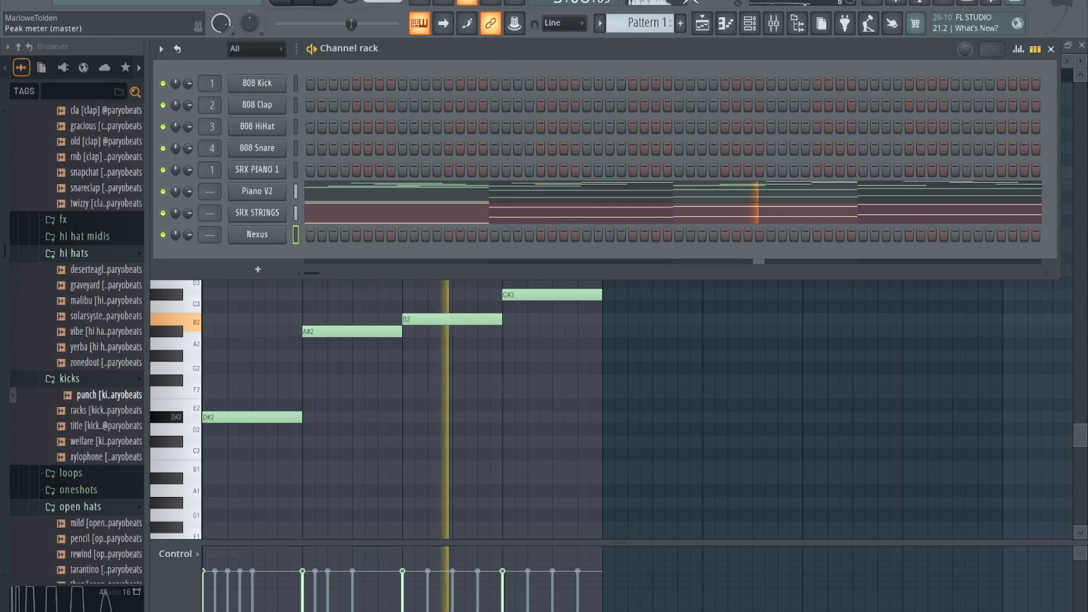
Copy the Piano V2 channel's notes and paste them into the Nexus channel.
{"action": "right_click", "coordinate": [256, 196]}
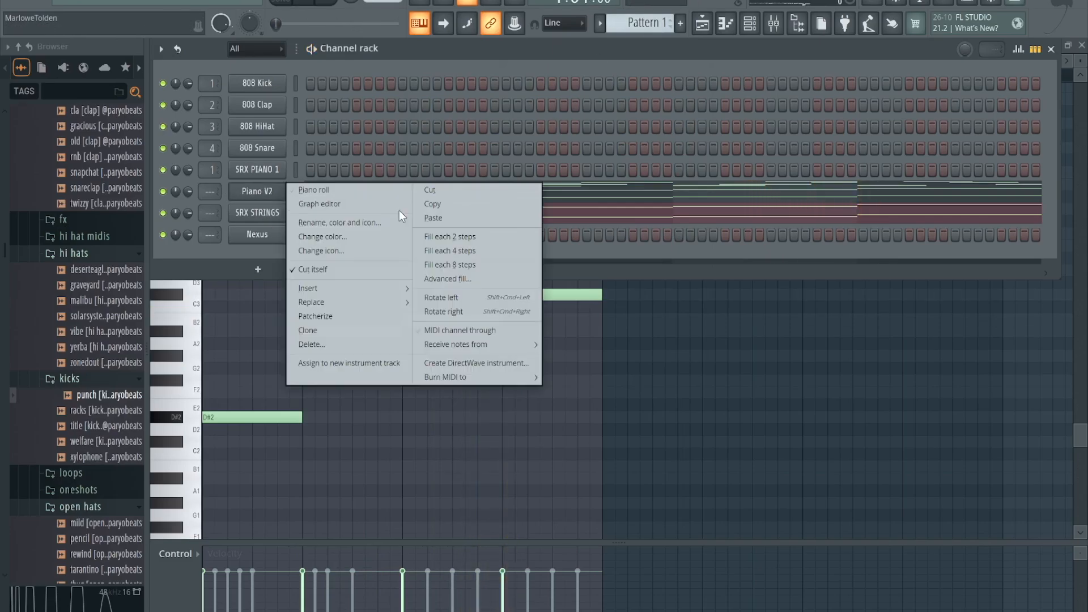
{"action": "left_click", "coordinate": [450, 204]}
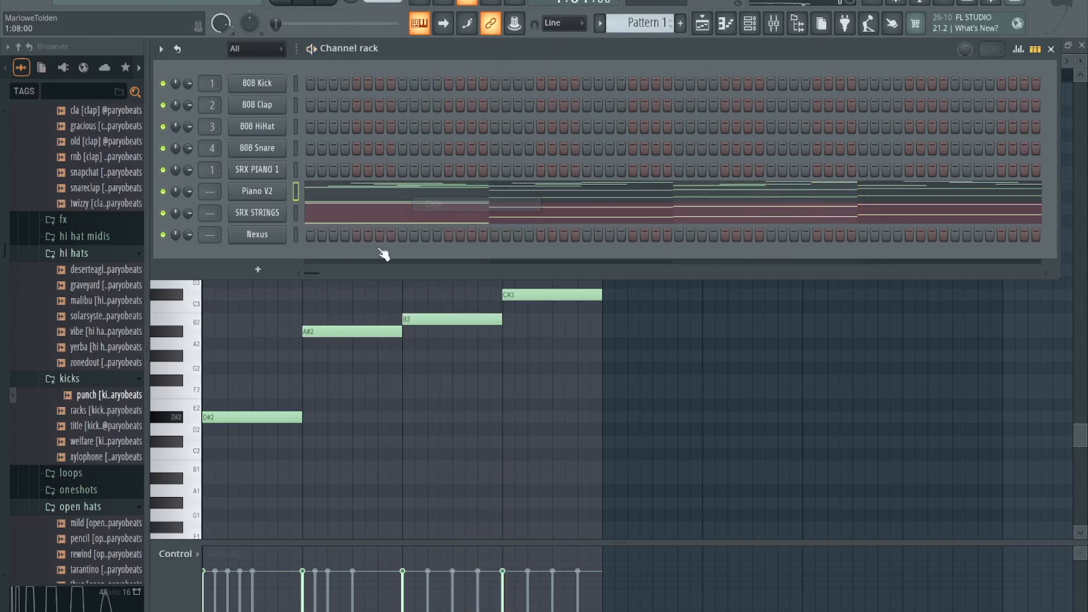
{"action": "right_click", "coordinate": [256, 235]}
{"action": "left_click", "coordinate": [423, 261]}
{"action": "left_click", "coordinate": [400, 195]}
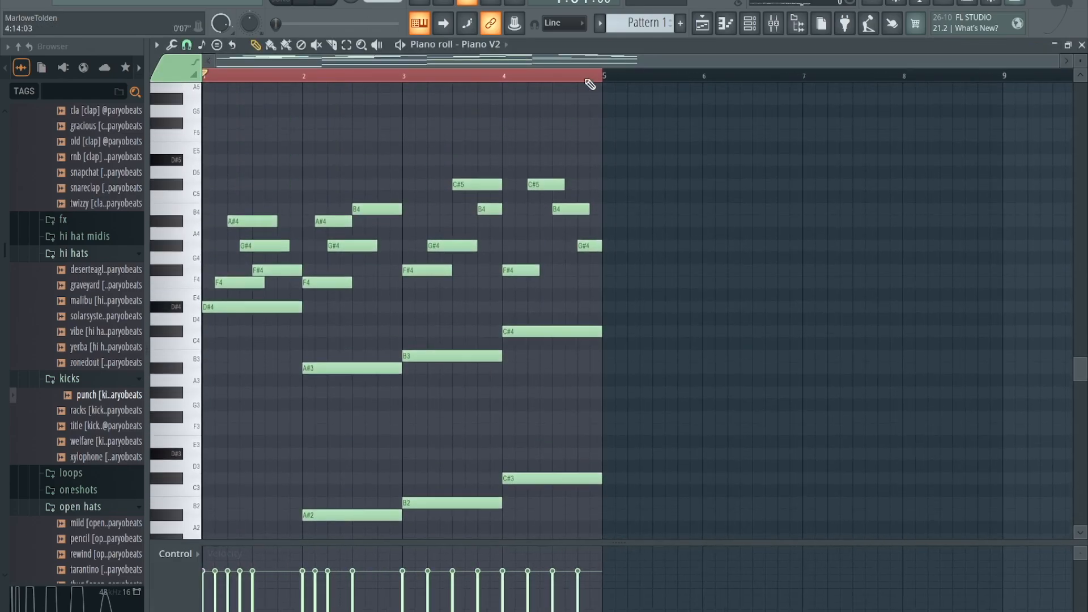
Mute the SRX STRINGS channel in the channel rack and start playing the pattern.
{"action": "left_click", "coordinate": [756, 29]}
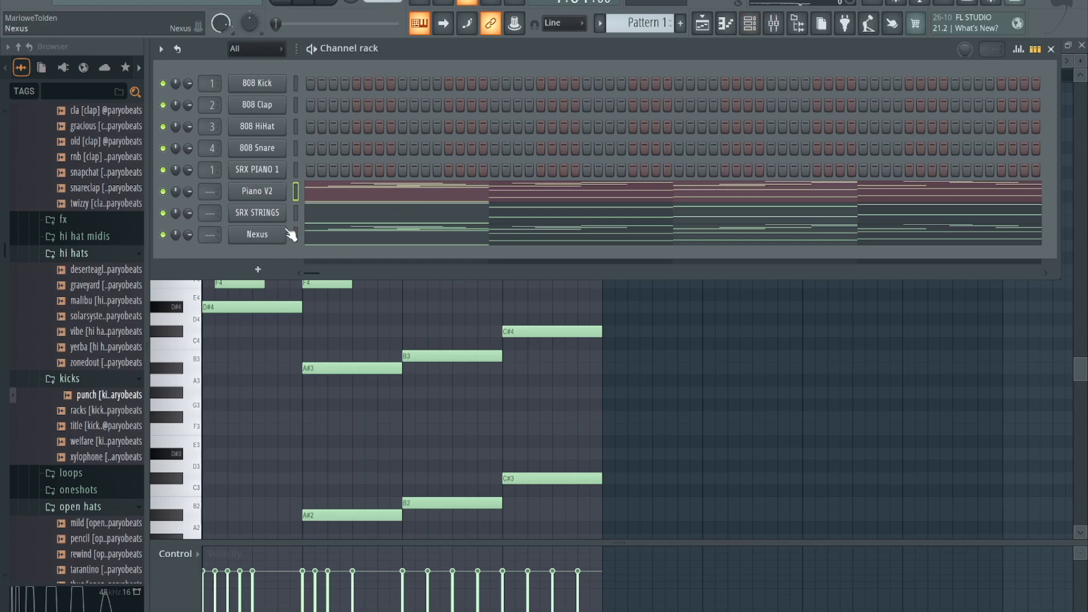
{"action": "left_click", "coordinate": [162, 213]}
{"action": "key", "text": "space"}
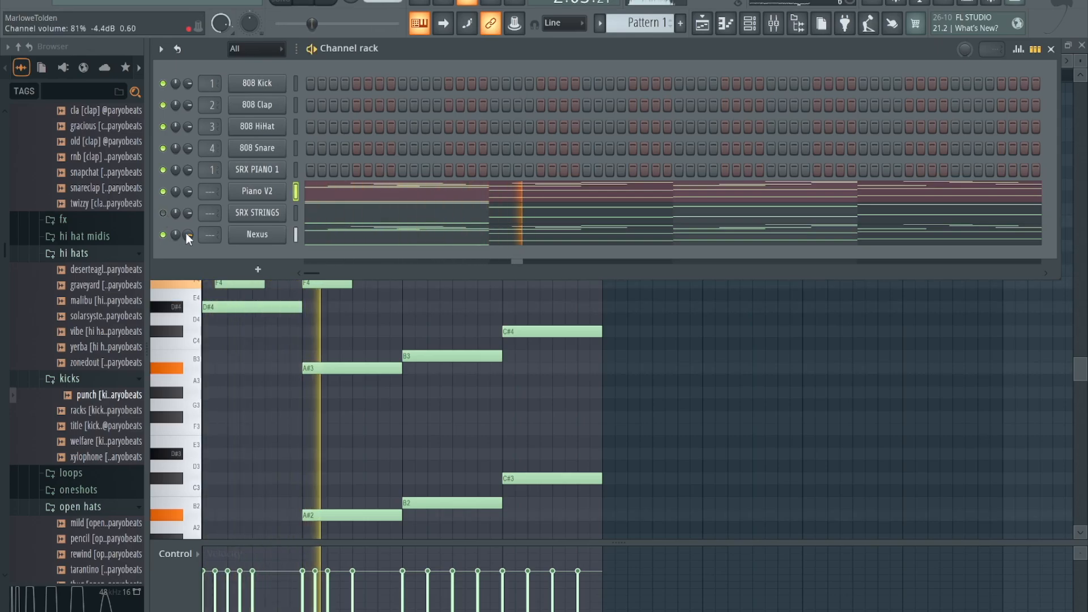
Audition the Absence of Mine, 101 Darkpad and Air Pad presets in Nexus during playback.
{"action": "left_click", "coordinate": [264, 237]}
{"action": "scroll", "coordinate": [388, 321], "scroll_direction": "down", "scroll_amount": 1}
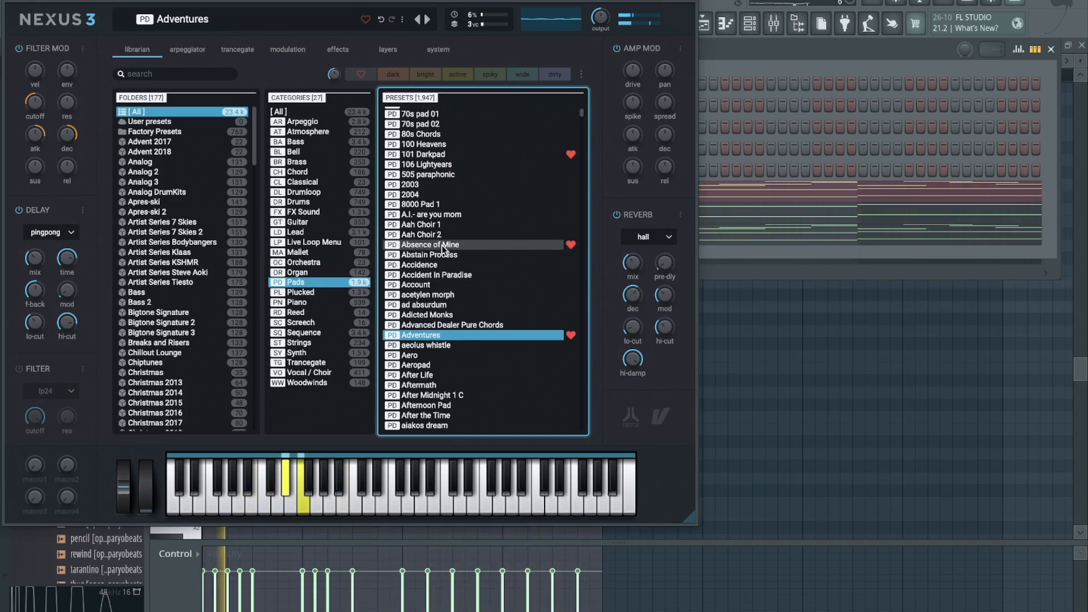
{"action": "left_click", "coordinate": [444, 249]}
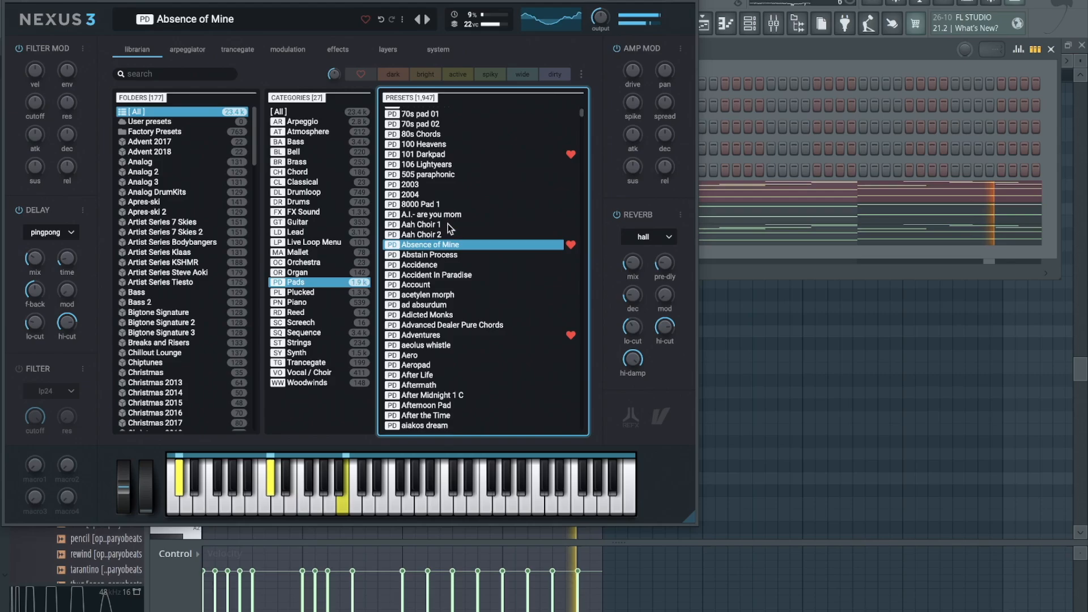
{"action": "left_click", "coordinate": [461, 156]}
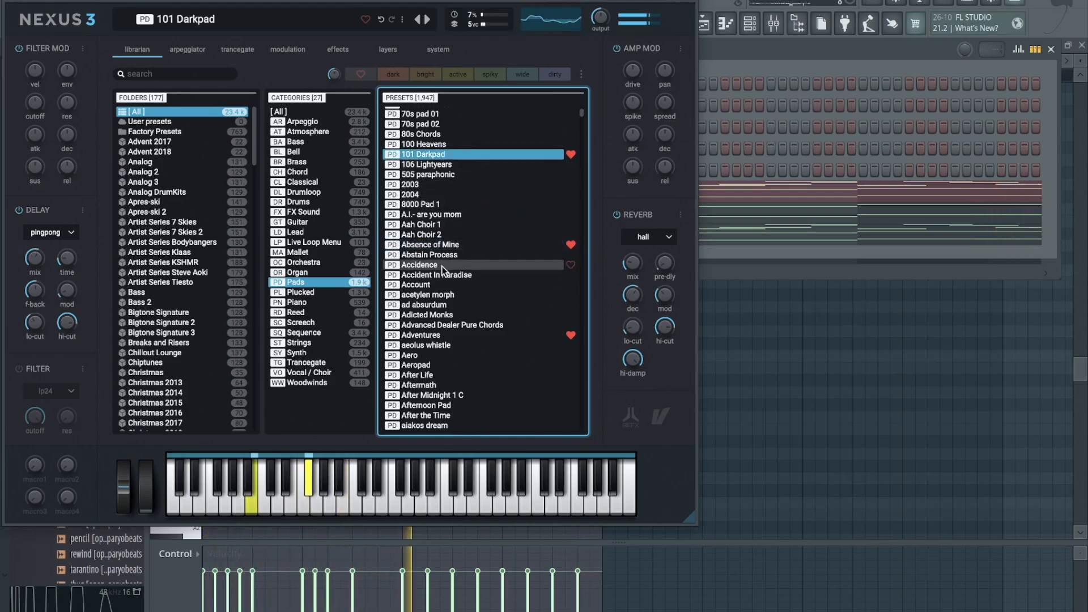
{"action": "scroll", "coordinate": [441, 284], "scroll_direction": "down", "scroll_amount": 3}
{"action": "left_click", "coordinate": [424, 369]}
{"action": "scroll", "coordinate": [425, 372], "scroll_direction": "down", "scroll_amount": 3}
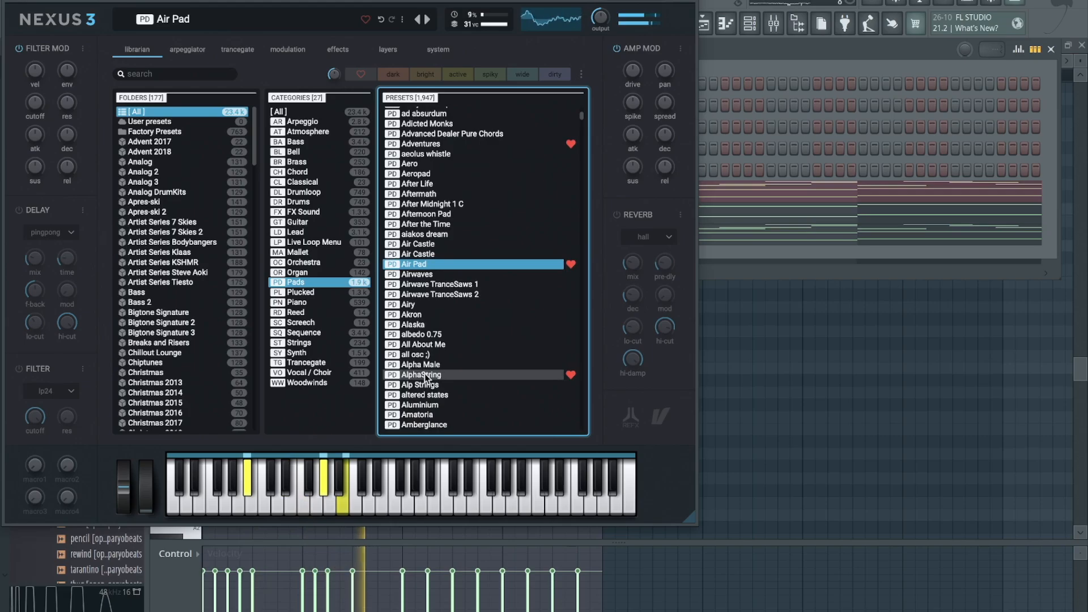
Close the Nexus plugin window and lower the Nexus channel volume to 51%.
{"action": "left_click", "coordinate": [688, 1]}
{"action": "left_click_drag", "start_coordinate": [187, 235], "coordinate": [188, 260]}
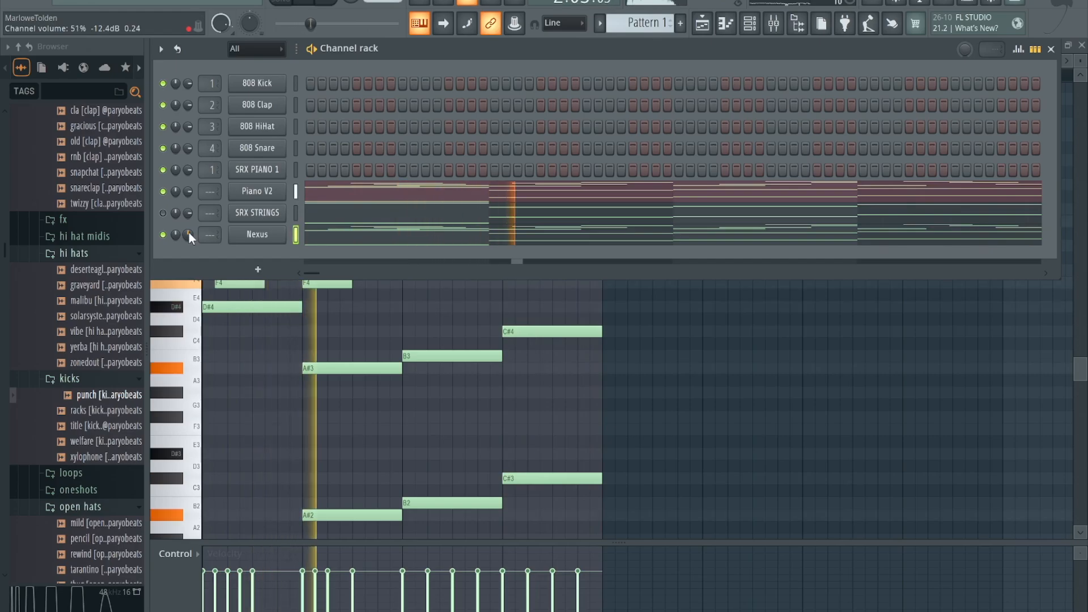
Reopen Nexus and try the pad presets AlphaString and Ambient Pad 3, ending on Analog Pad MW.
{"action": "left_click", "coordinate": [254, 234]}
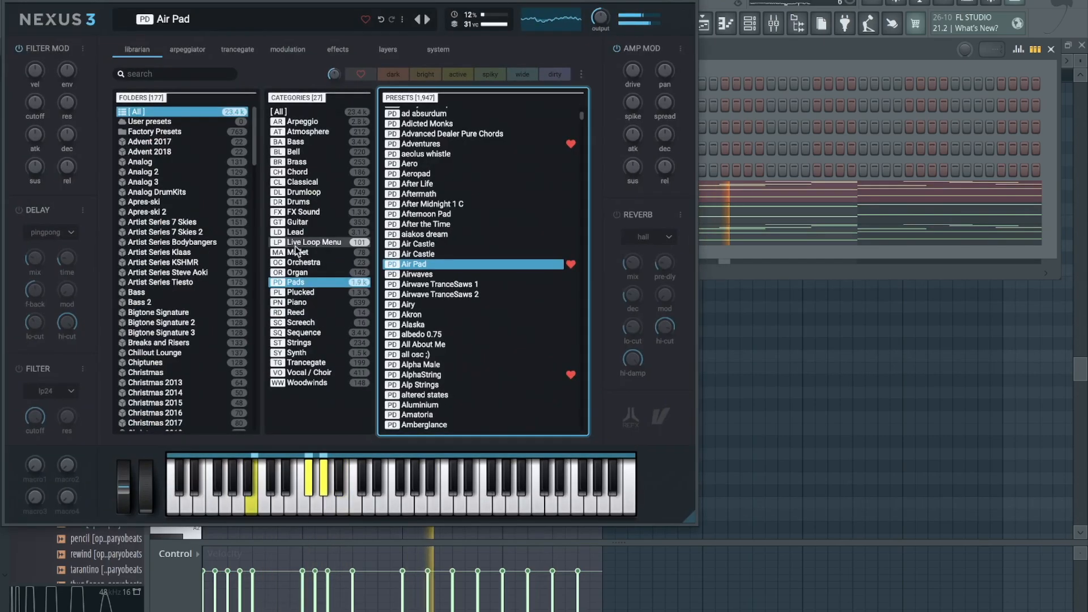
{"action": "left_click", "coordinate": [440, 349]}
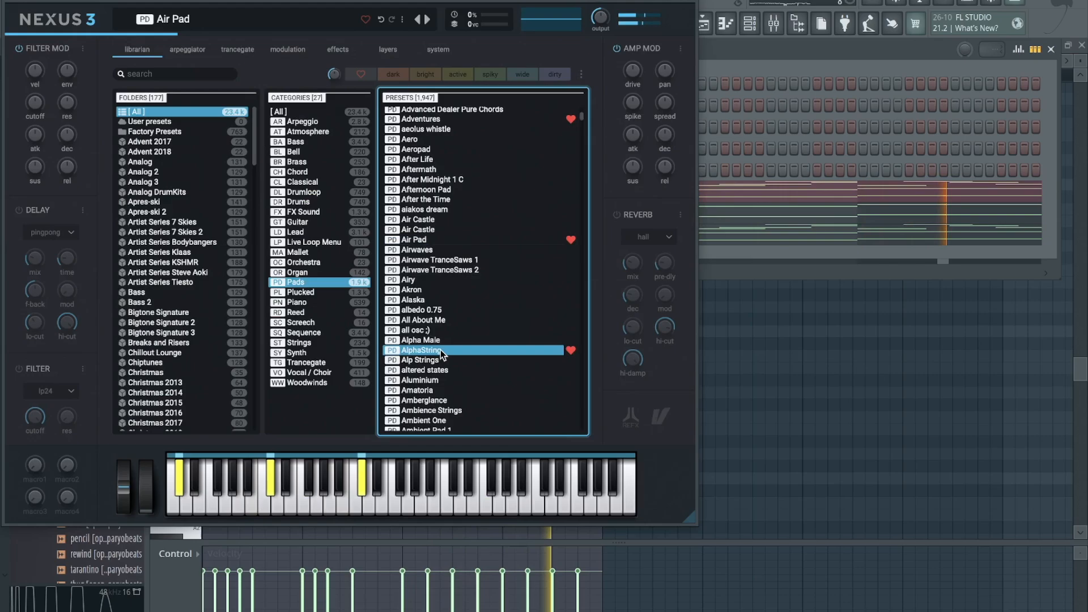
{"action": "scroll", "coordinate": [442, 351], "scroll_direction": "down", "scroll_amount": 1}
{"action": "scroll", "coordinate": [442, 353], "scroll_direction": "down", "scroll_amount": 3}
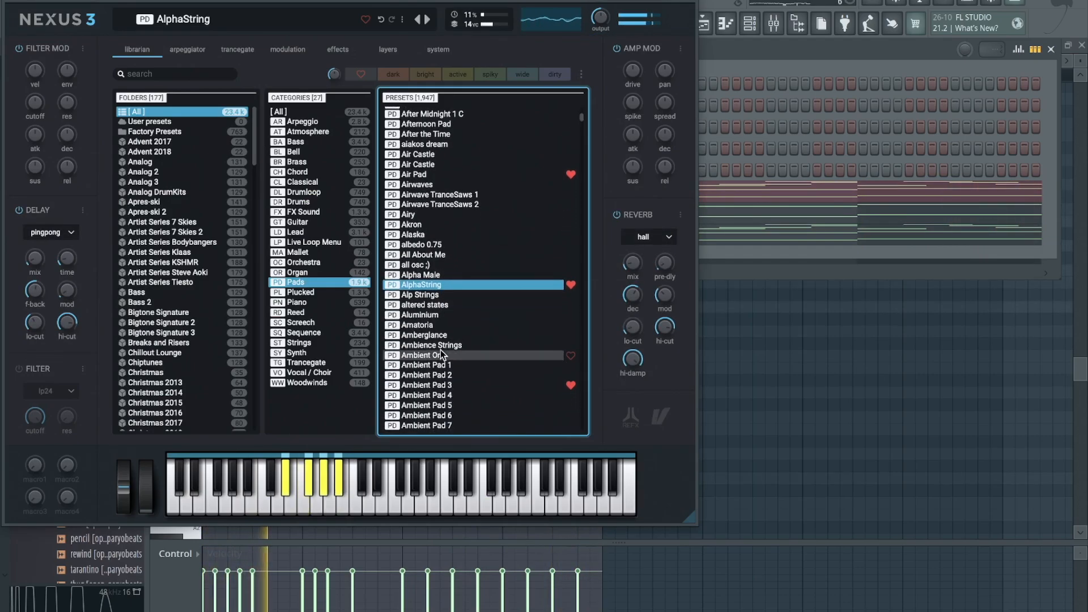
{"action": "left_click", "coordinate": [440, 384]}
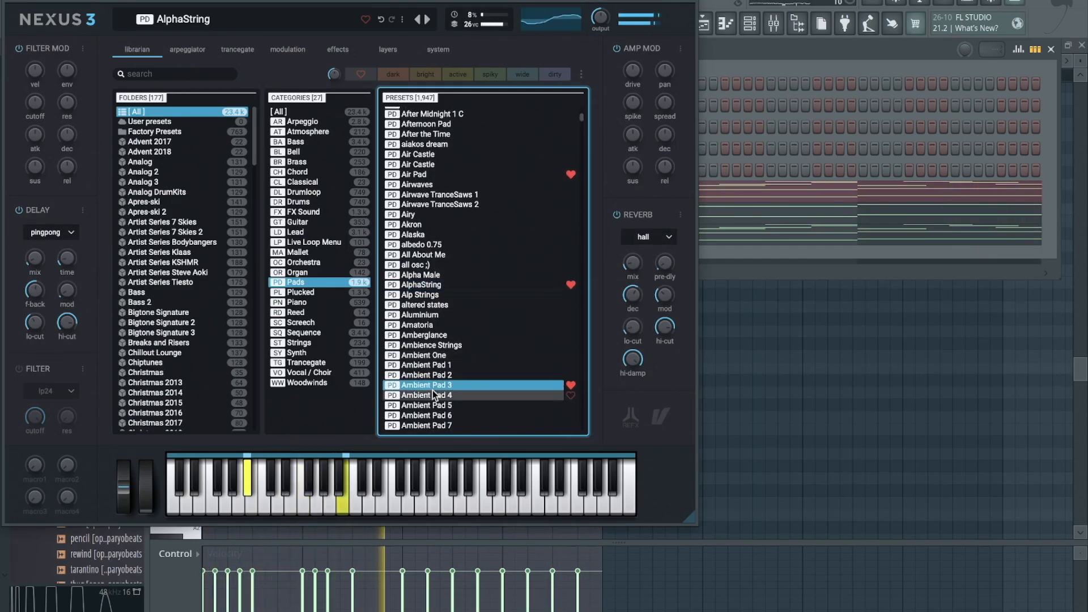
{"action": "scroll", "coordinate": [433, 385], "scroll_direction": "down", "scroll_amount": 3}
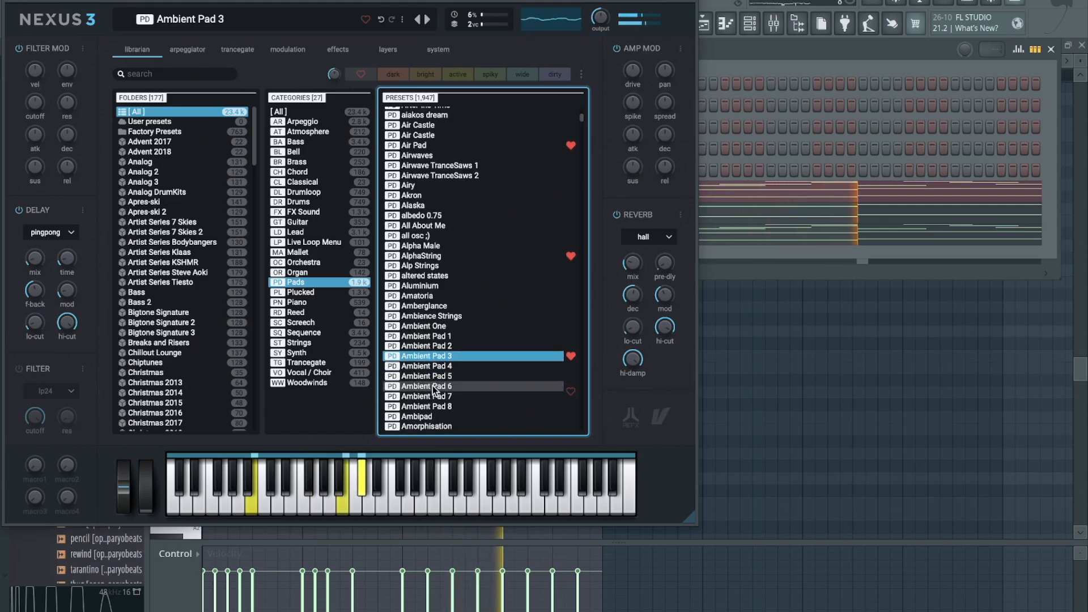
{"action": "scroll", "coordinate": [479, 323], "scroll_direction": "down", "scroll_amount": 8}
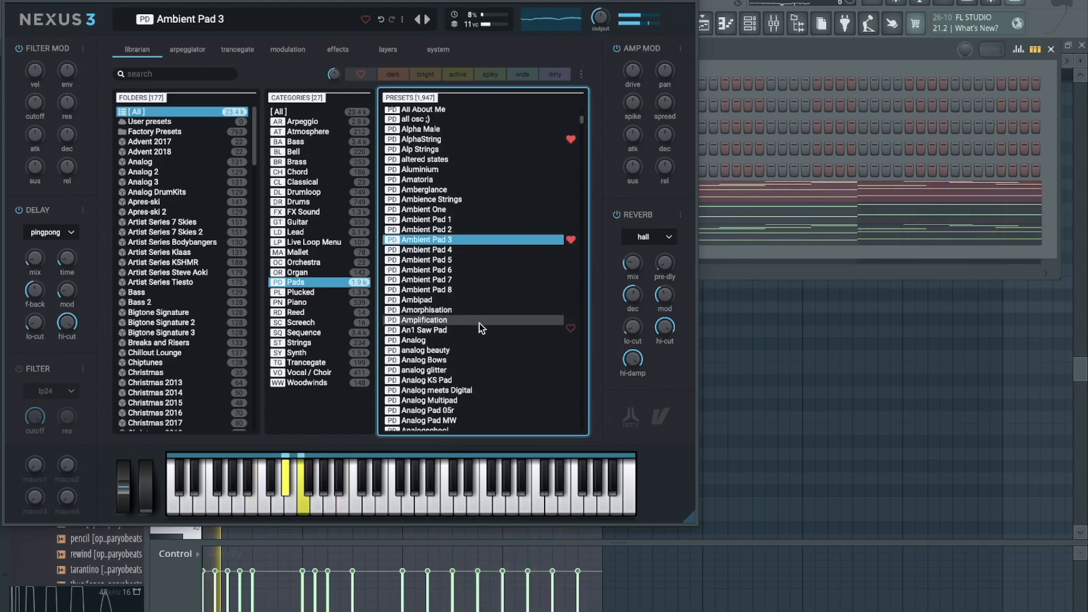
{"action": "left_click", "coordinate": [461, 355]}
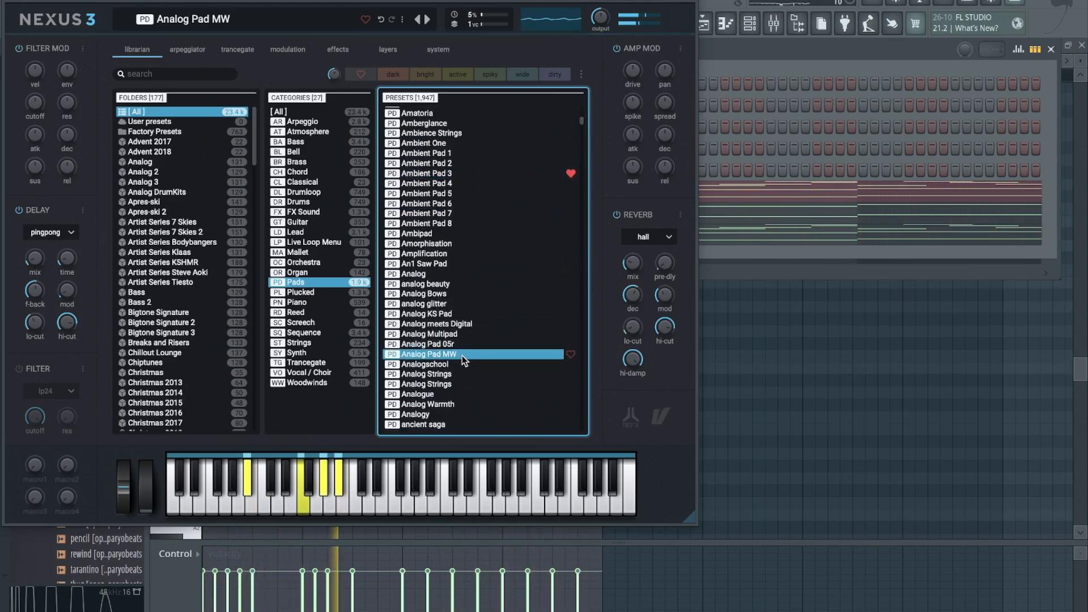
Close the Nexus plugin window and adjust the SRX STRINGS channel volume.
{"action": "left_click", "coordinate": [690, 1]}
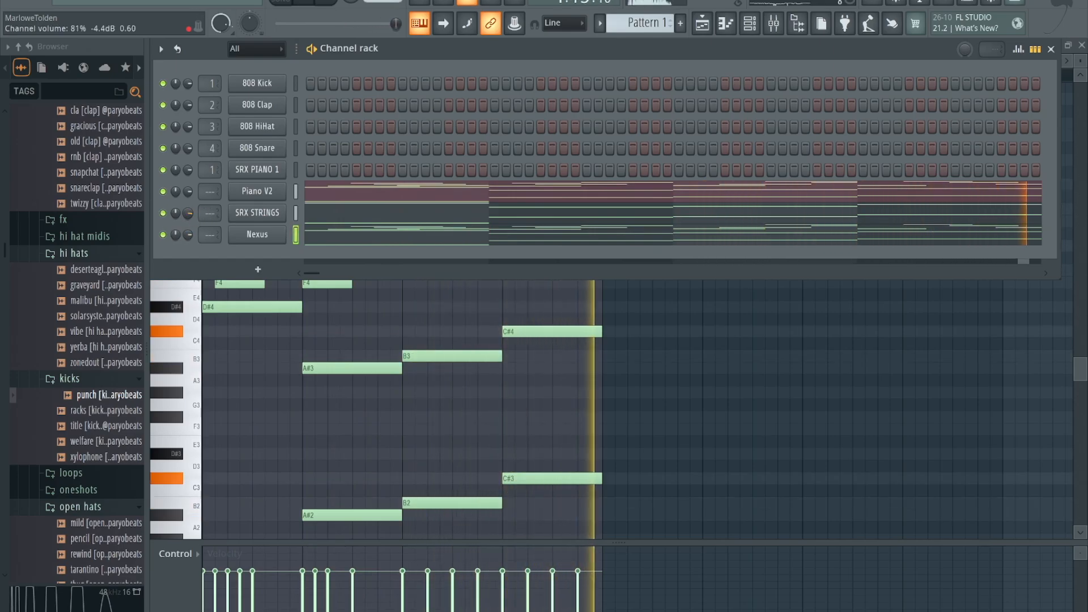
{"action": "left_click_drag", "start_coordinate": [188, 213], "coordinate": [188, 204]}
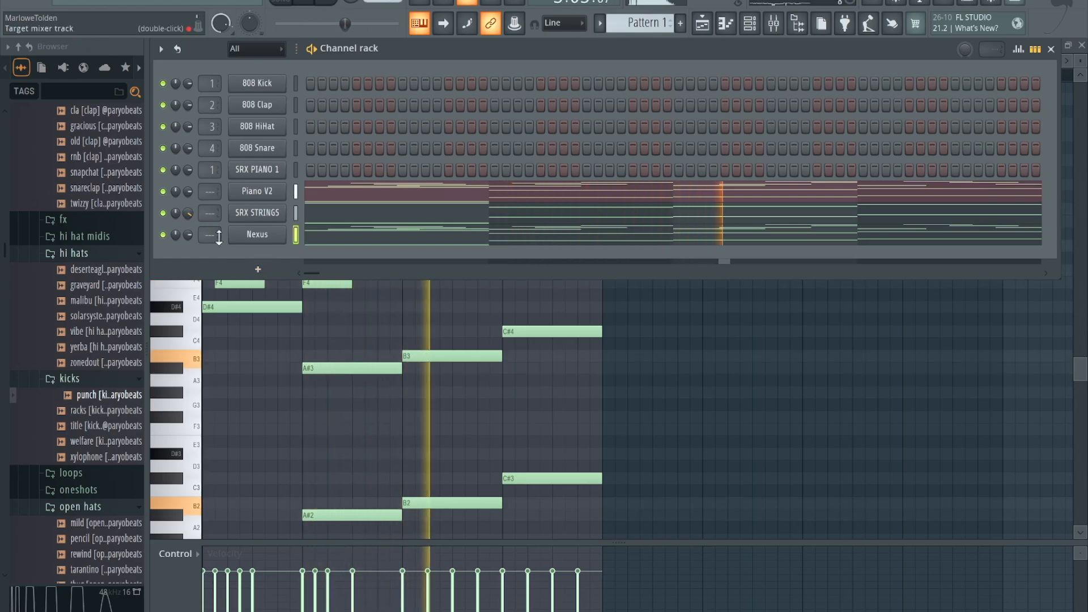
Clone the Nexus channel in the channel rack and open the copy's plugin window.
{"action": "left_click", "coordinate": [257, 270]}
{"action": "left_click", "coordinate": [258, 279]}
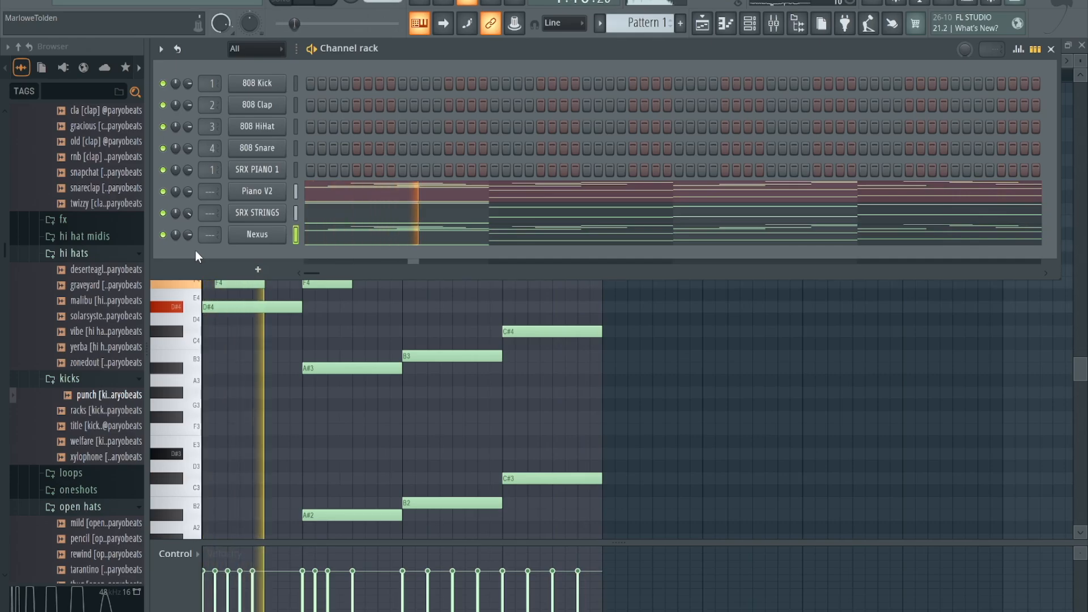
{"action": "left_click", "coordinate": [258, 268]}
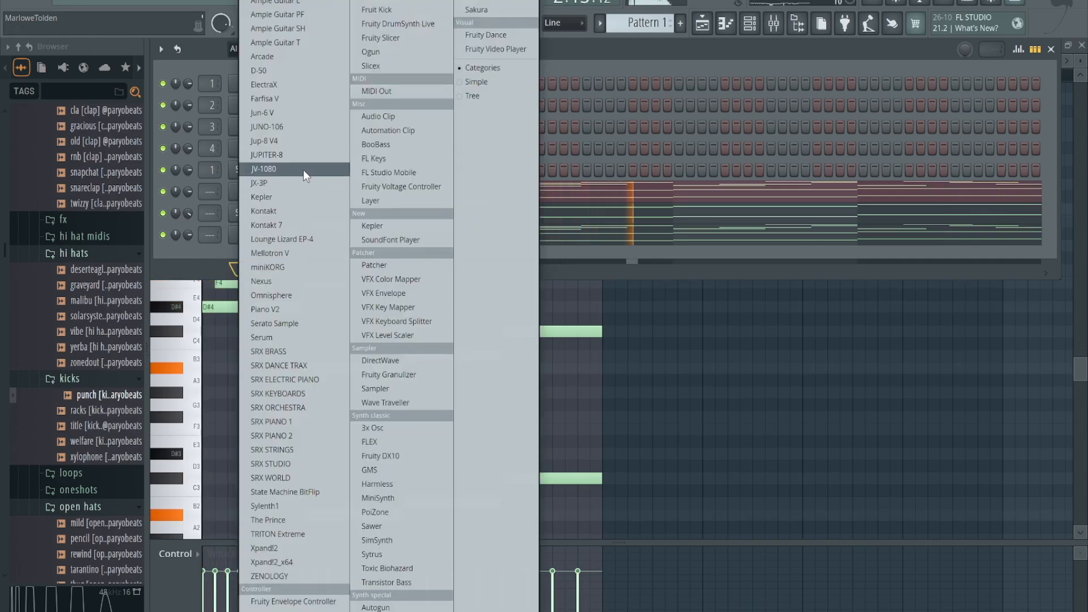
{"action": "left_click", "coordinate": [169, 250]}
{"action": "right_click", "coordinate": [252, 234]}
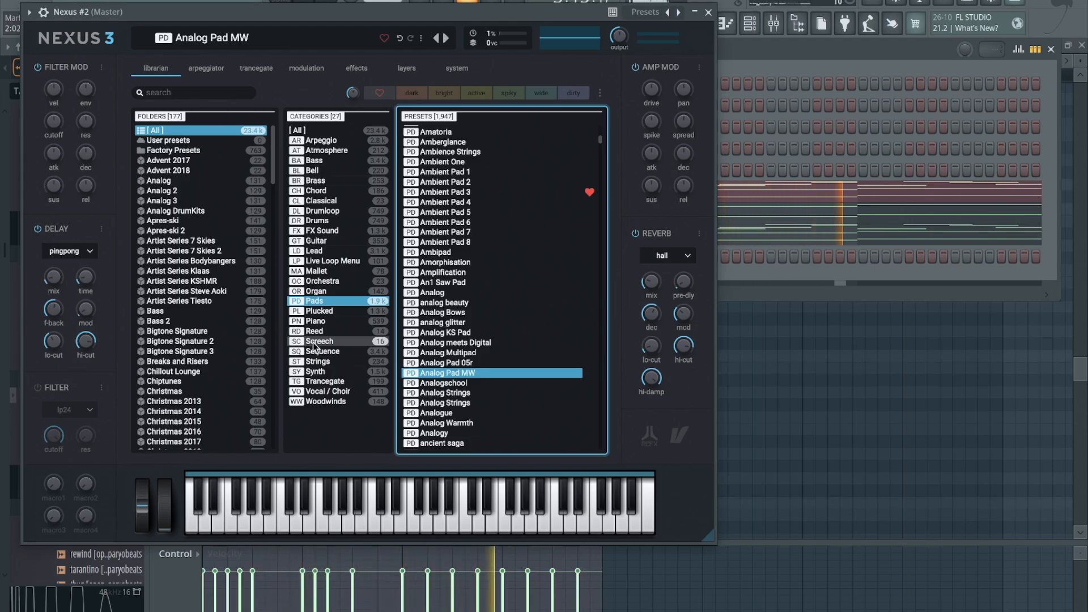
Load the Big 12String 2 preset from the Guitar category in the cloned Nexus and close its window.
{"action": "left_click", "coordinate": [330, 242]}
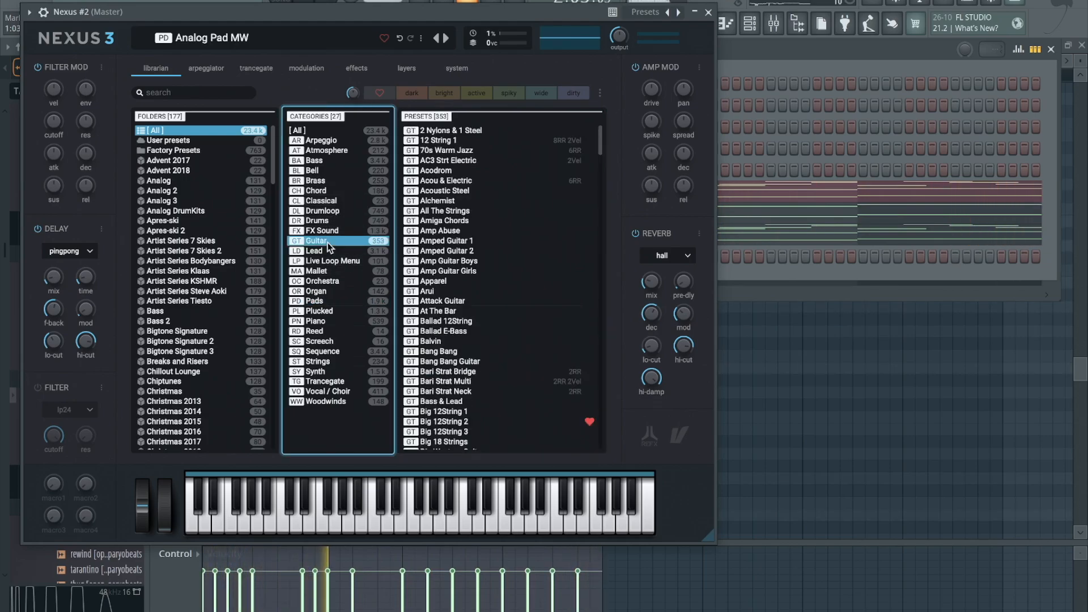
{"action": "scroll", "coordinate": [457, 226], "scroll_direction": "down", "scroll_amount": 4}
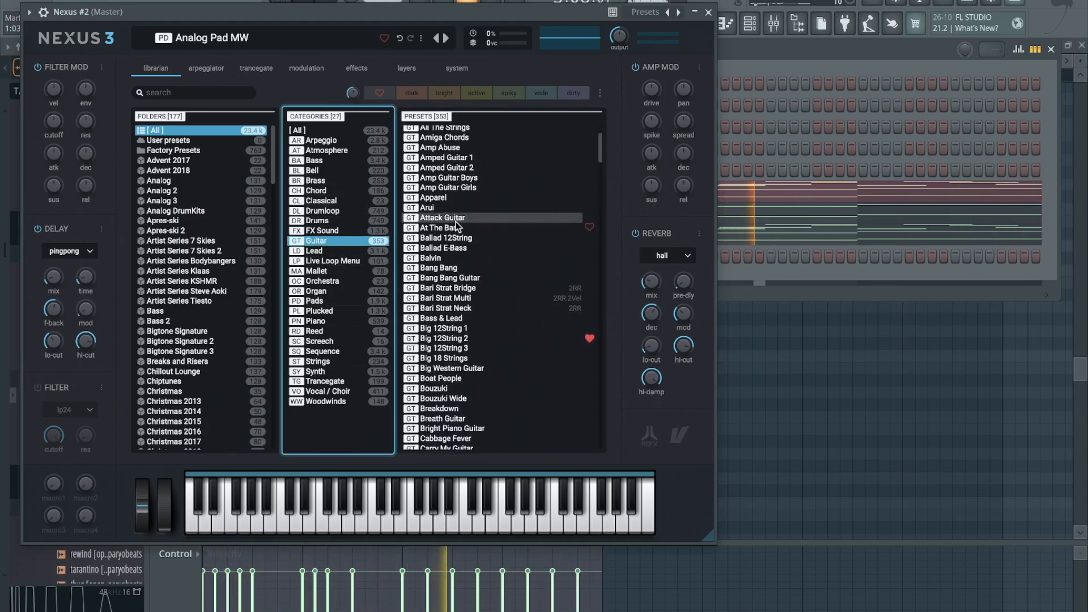
{"action": "scroll", "coordinate": [456, 226], "scroll_direction": "down", "scroll_amount": 4}
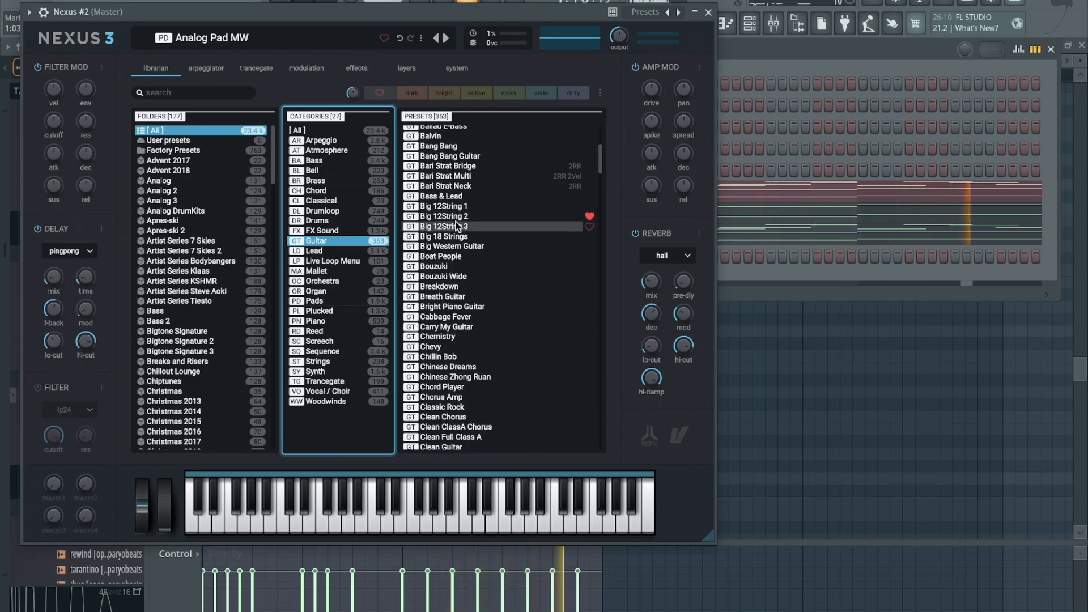
{"action": "left_click", "coordinate": [445, 218]}
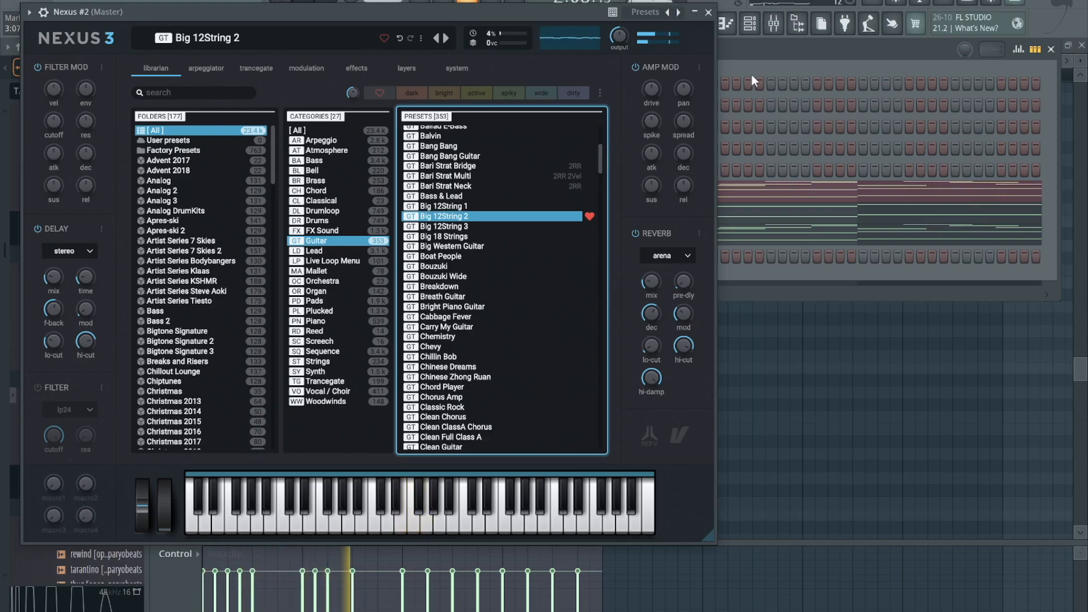
{"action": "left_click", "coordinate": [712, 16]}
Open the Nexus #2 piano roll and add an A#4 note in bar 1, shortened to end at bar 2.
{"action": "right_click", "coordinate": [264, 255]}
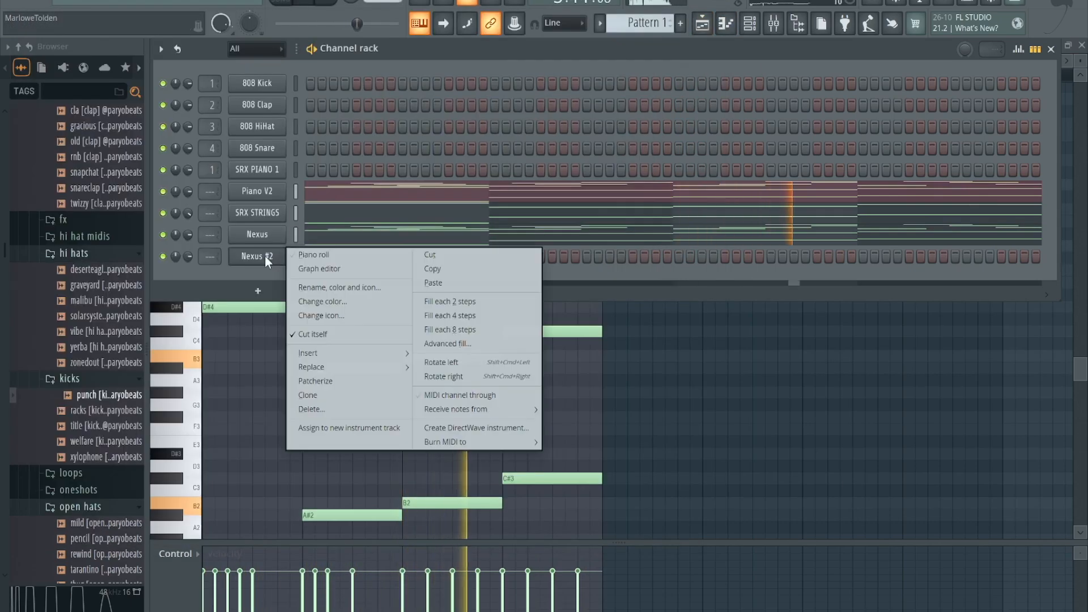
{"action": "left_click", "coordinate": [301, 254]}
{"action": "scroll", "coordinate": [304, 253], "scroll_direction": "up", "scroll_amount": 3}
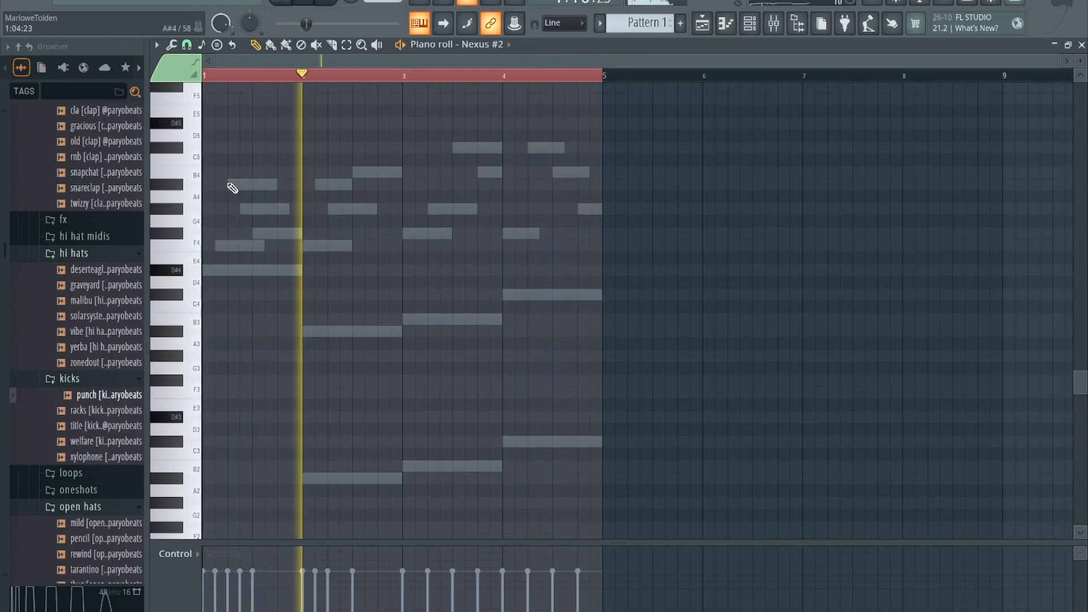
{"action": "left_click", "coordinate": [232, 187]}
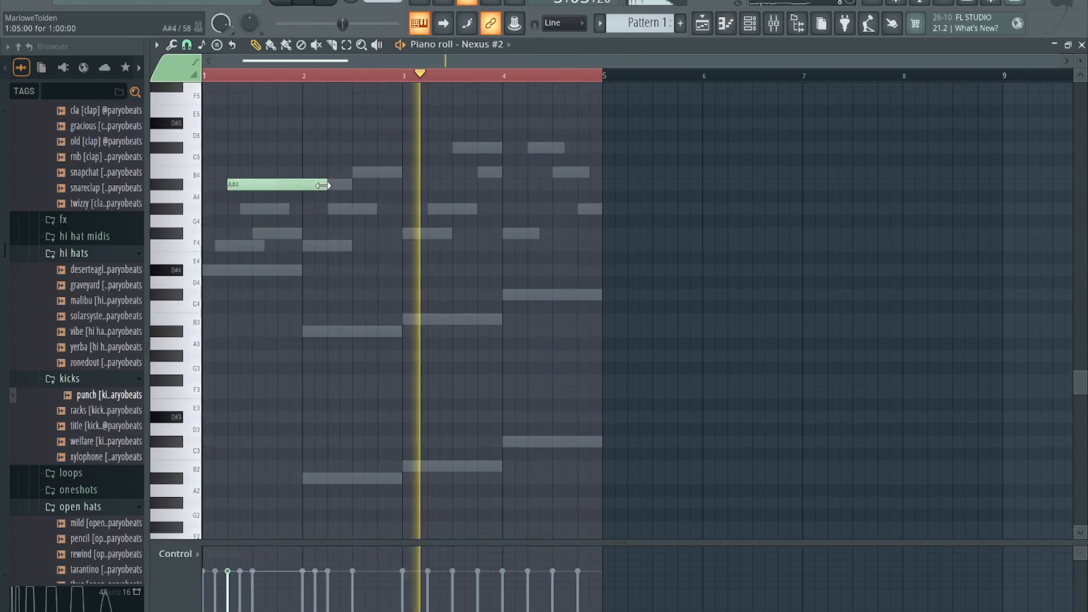
{"action": "left_click_drag", "start_coordinate": [339, 191], "coordinate": [314, 190]}
{"action": "key", "text": "space"}
{"action": "key", "text": "space"}
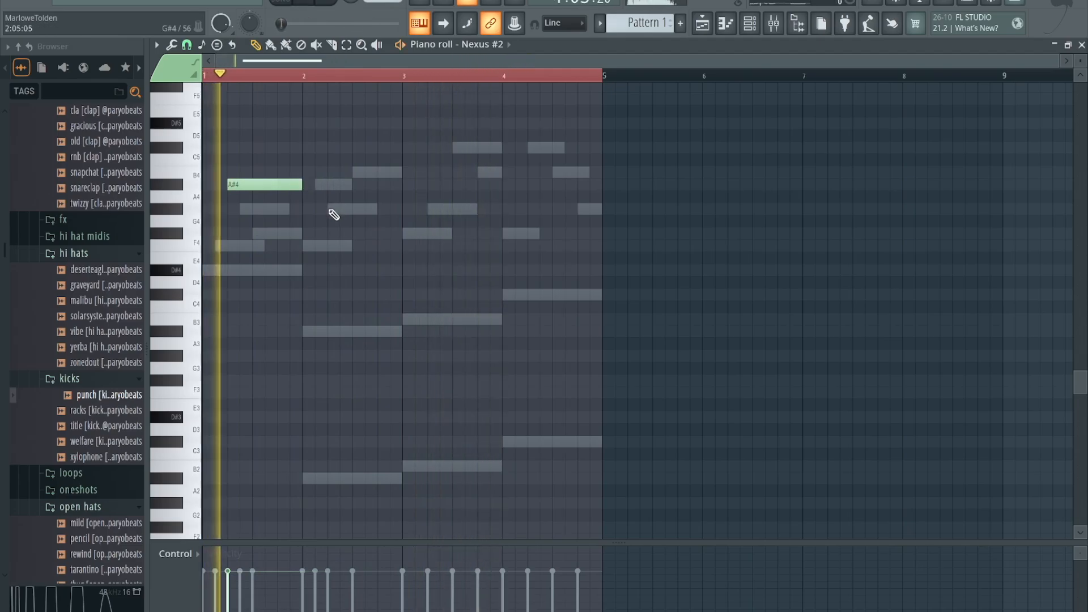
Add G#4 notes in bars 2 and 3 and a B4 note in bar 4, each starting on the second beat and ending with its bar.
{"action": "left_click", "coordinate": [333, 210]}
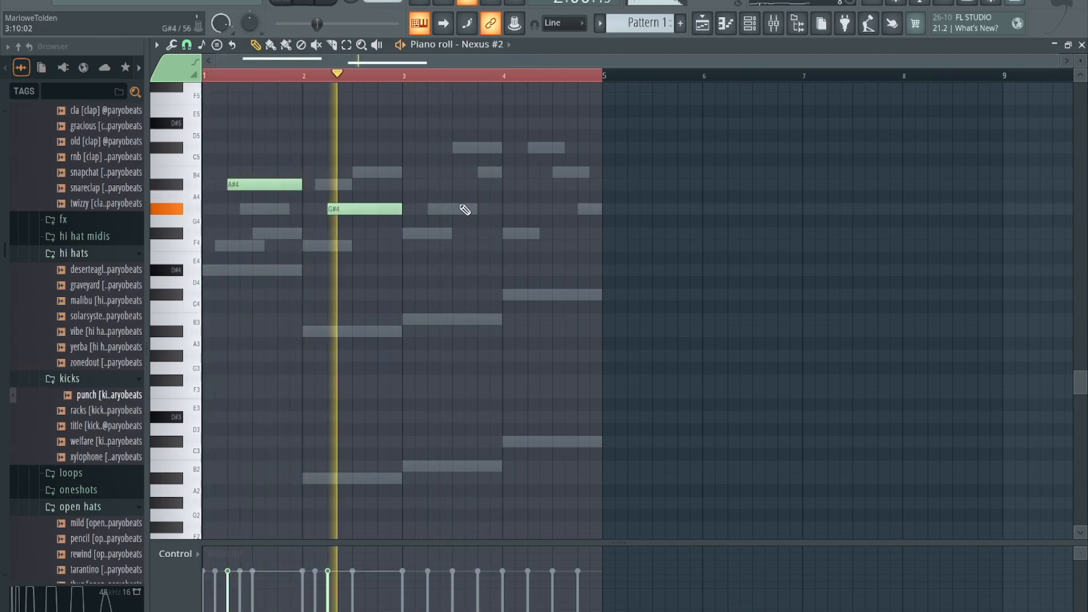
{"action": "left_click", "coordinate": [462, 208]}
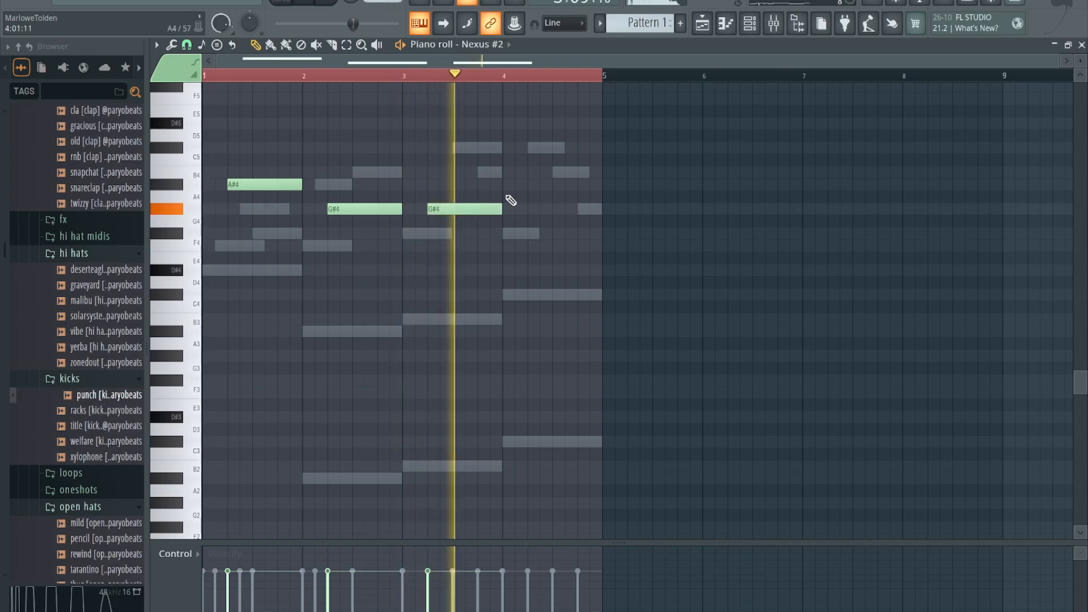
{"action": "left_click", "coordinate": [524, 171]}
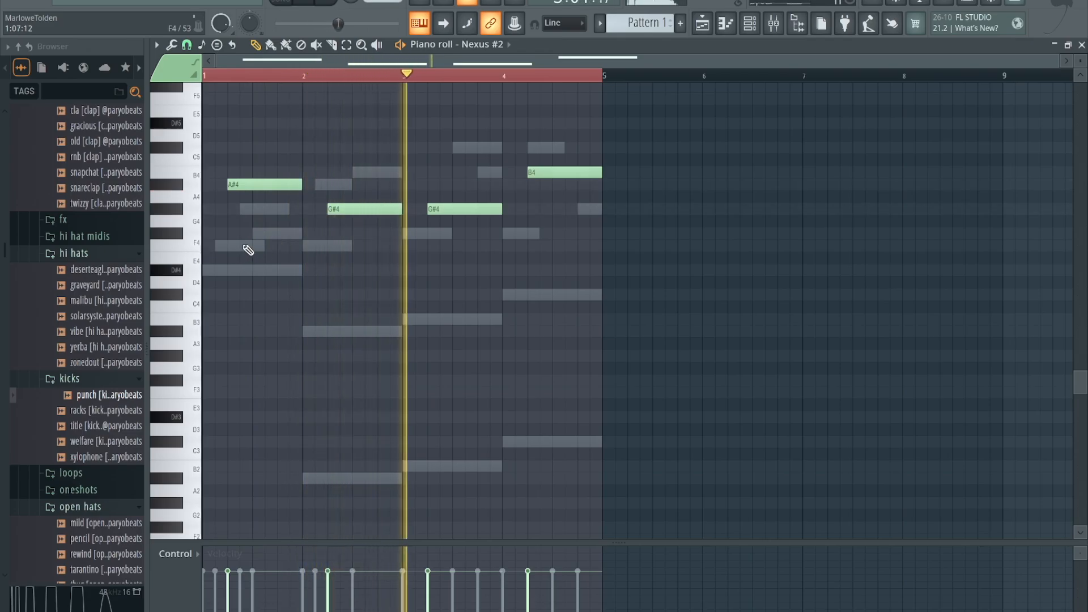
Try an extra F#4 note in bar 1 and a B4 note in bar 2, and delete both.
{"action": "left_click", "coordinate": [254, 233]}
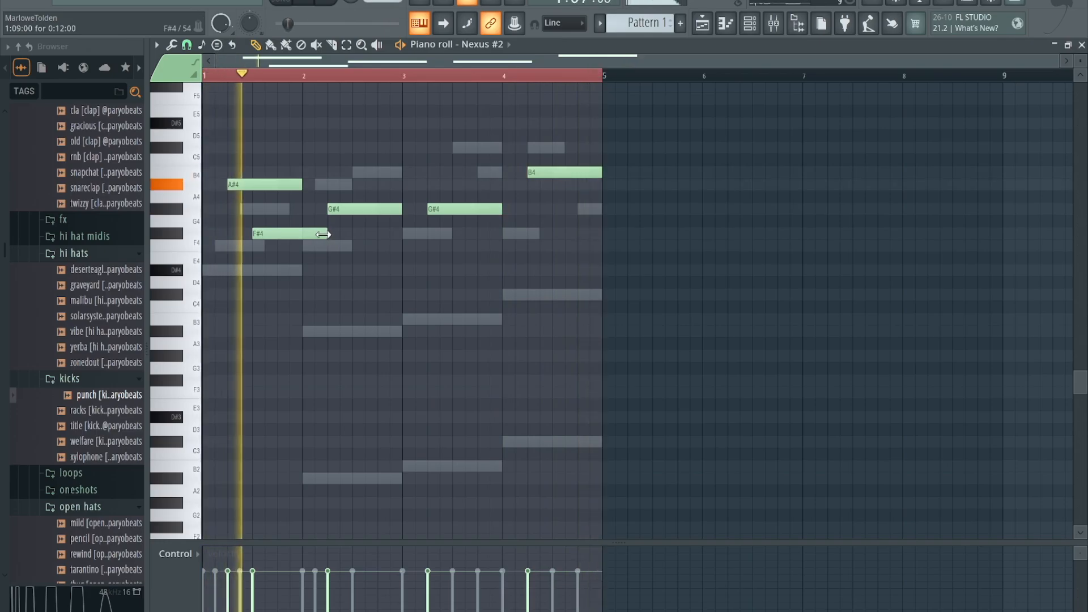
{"action": "left_click_drag", "start_coordinate": [322, 235], "coordinate": [302, 234]}
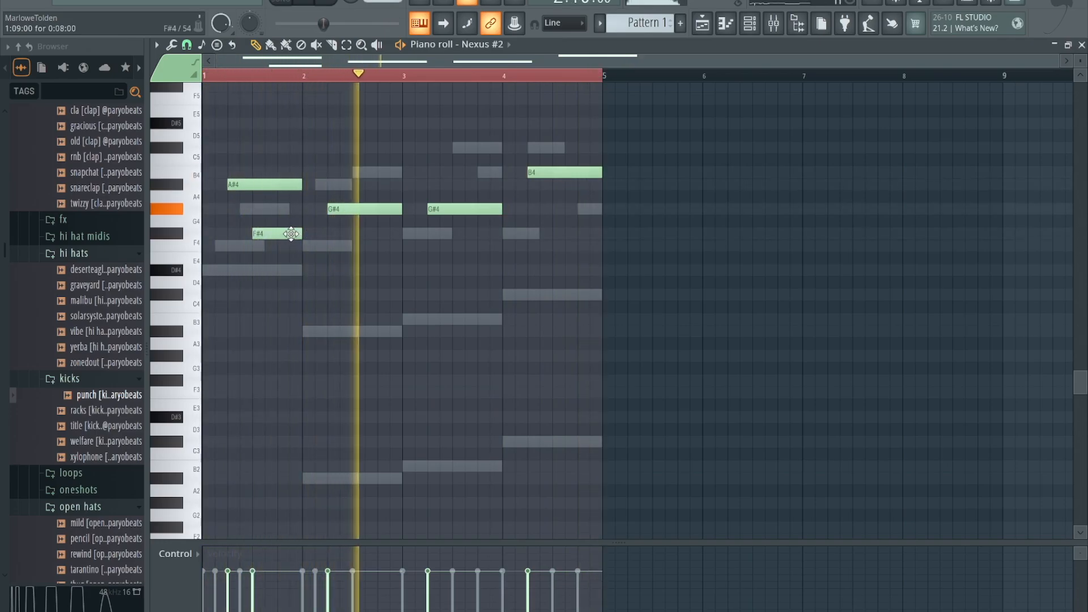
{"action": "left_click", "coordinate": [357, 172]}
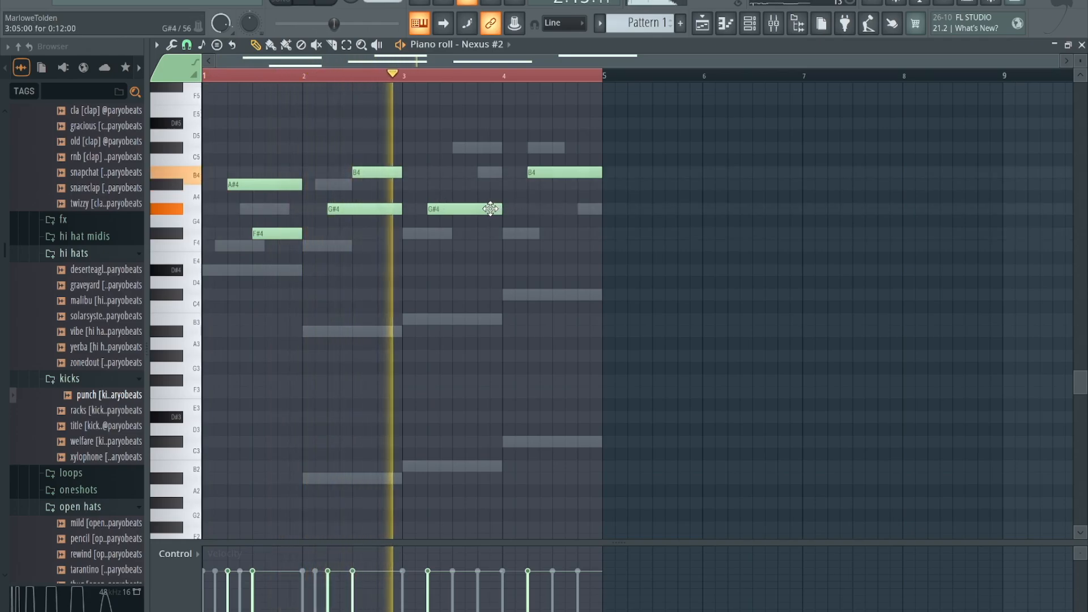
{"action": "right_click", "coordinate": [387, 173]}
{"action": "right_click", "coordinate": [280, 237]}
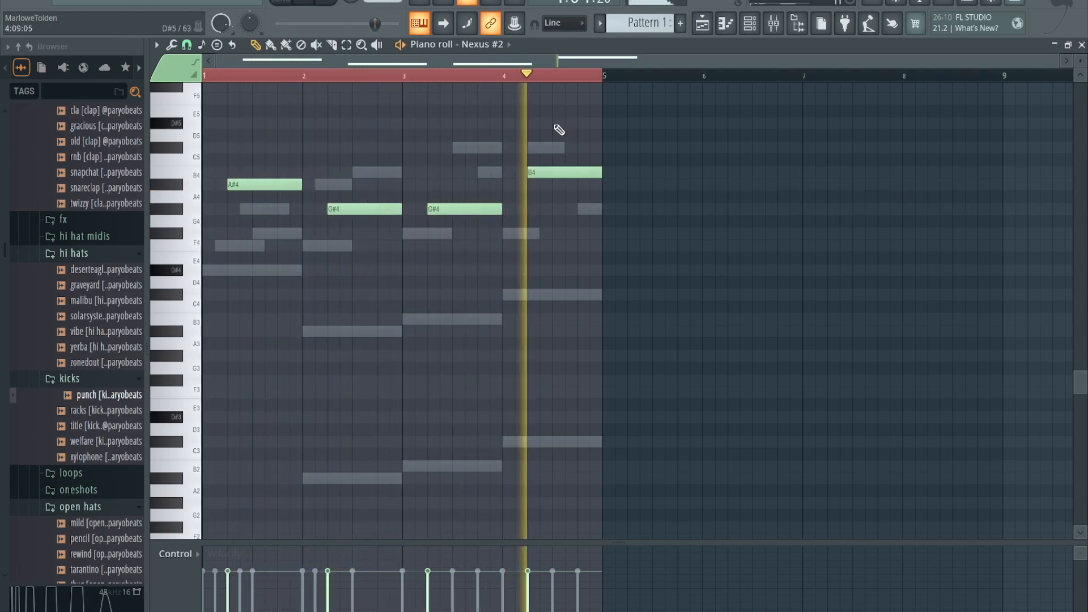
Return to the channel rack and clone the Nexus #2 channel.
{"action": "scroll", "coordinate": [476, 309], "scroll_direction": "up", "scroll_amount": 1}
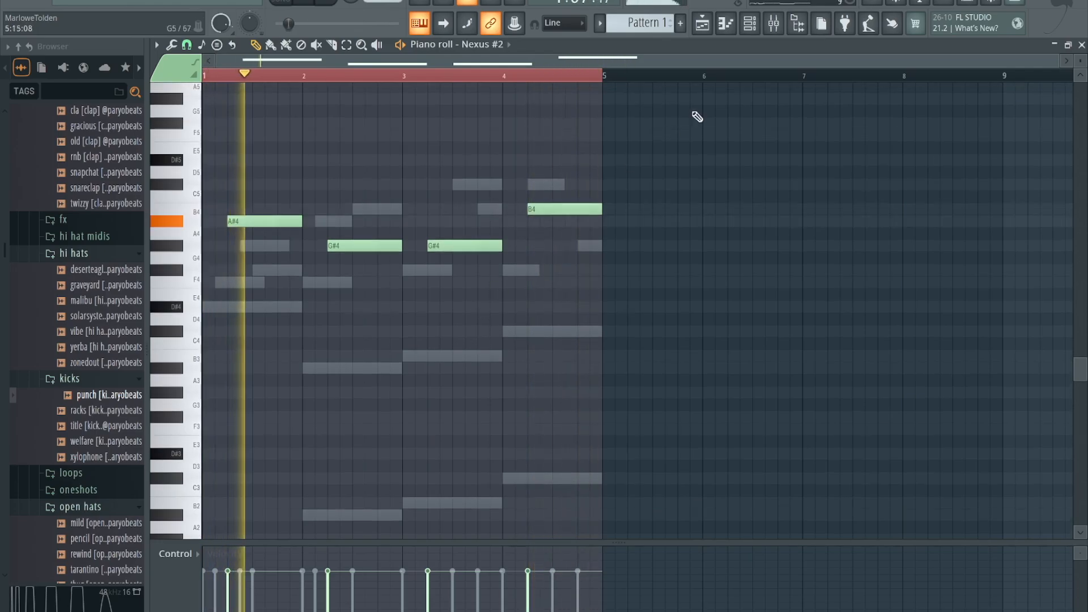
{"action": "left_click", "coordinate": [737, 28]}
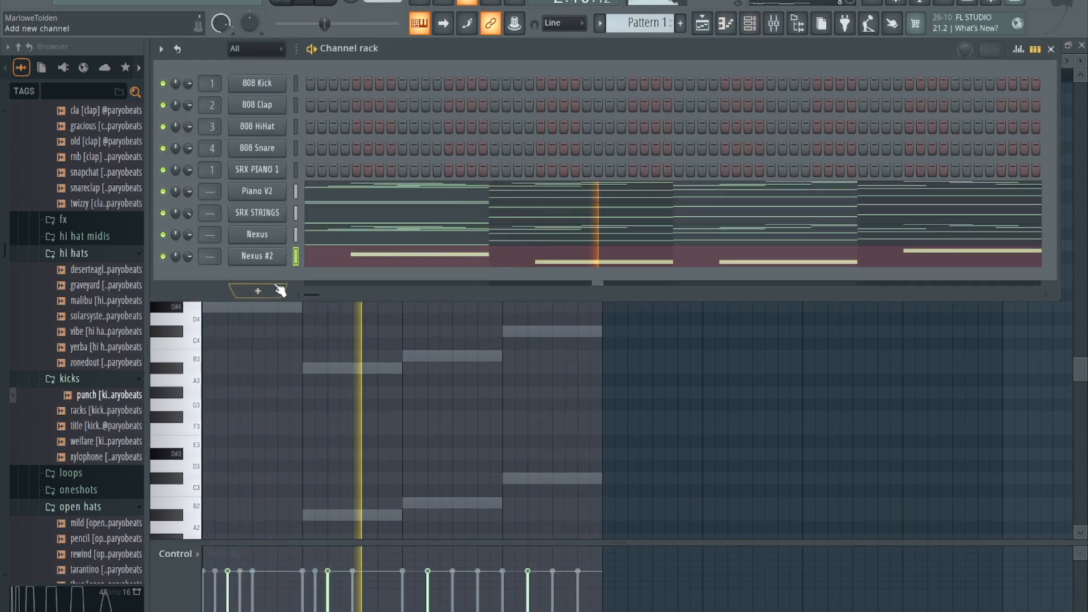
{"action": "left_click", "coordinate": [276, 289]}
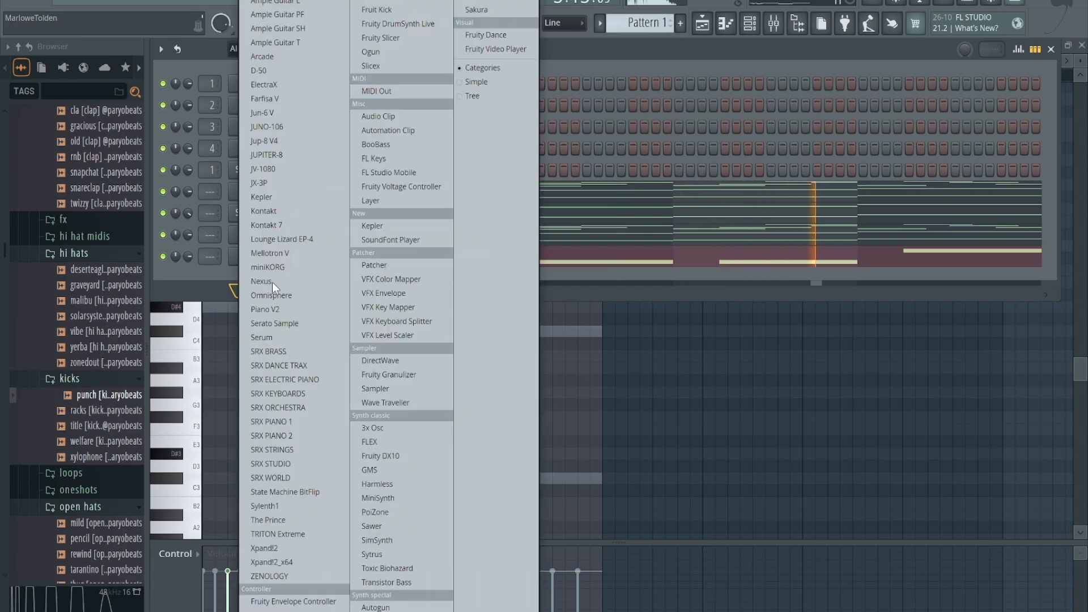
{"action": "right_click", "coordinate": [243, 258]}
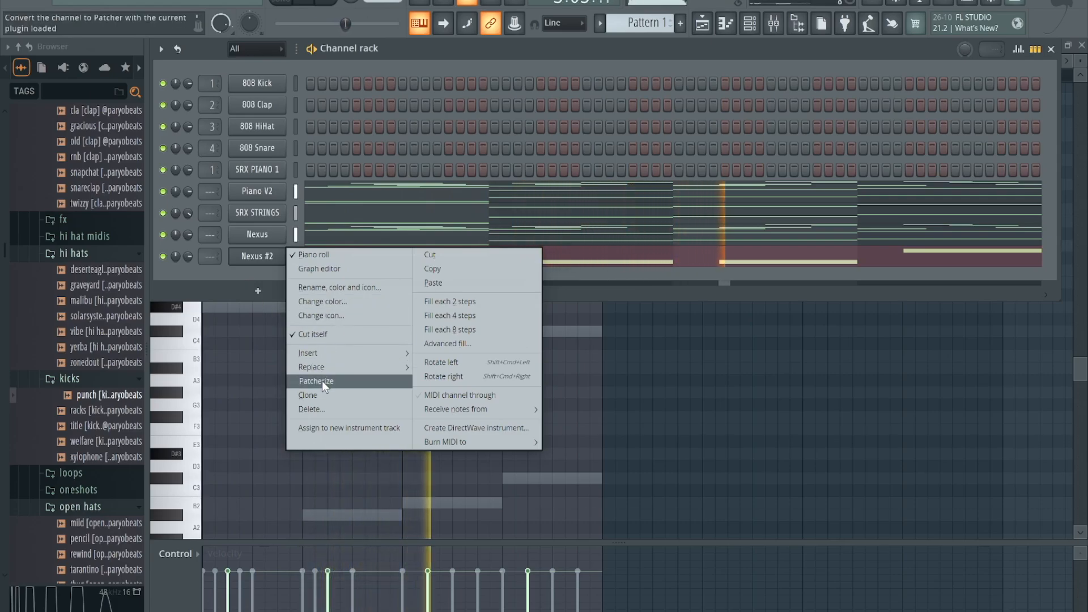
{"action": "left_click", "coordinate": [249, 259]}
{"action": "right_click", "coordinate": [249, 258]}
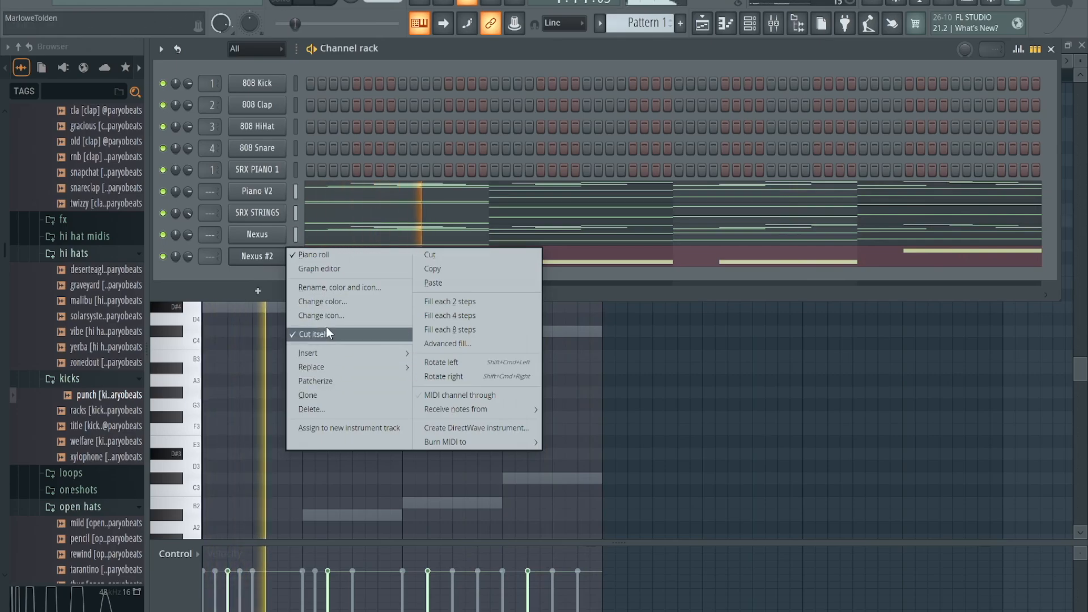
{"action": "left_click", "coordinate": [313, 394]}
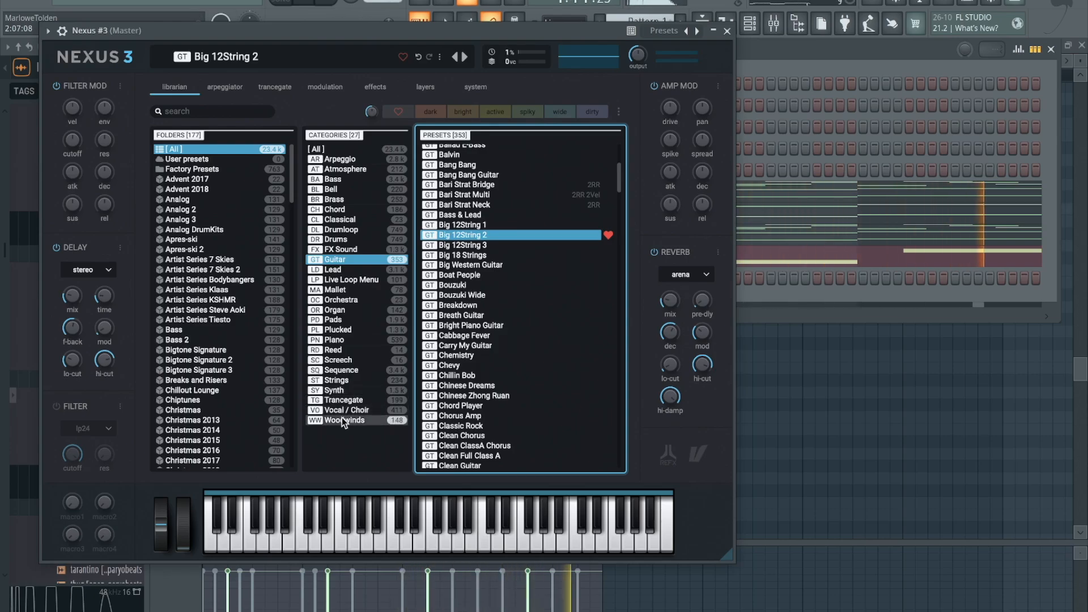
Select the Chapel Morph preset from the Vocal / Choir category in the new Nexus clone and close its window.
{"action": "left_click", "coordinate": [326, 412]}
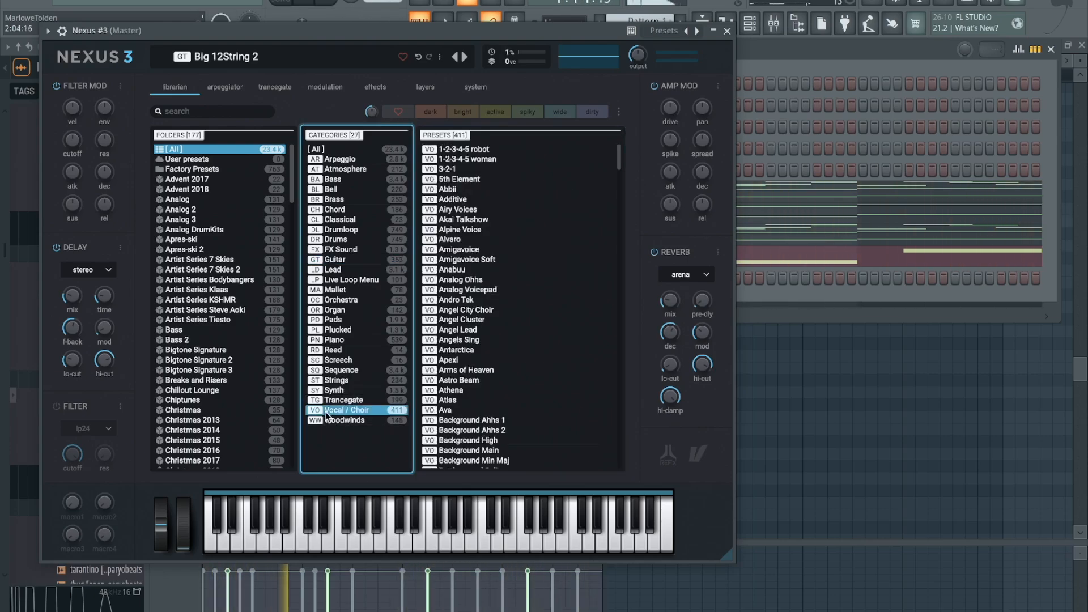
{"action": "scroll", "coordinate": [505, 306], "scroll_direction": "down", "scroll_amount": 5}
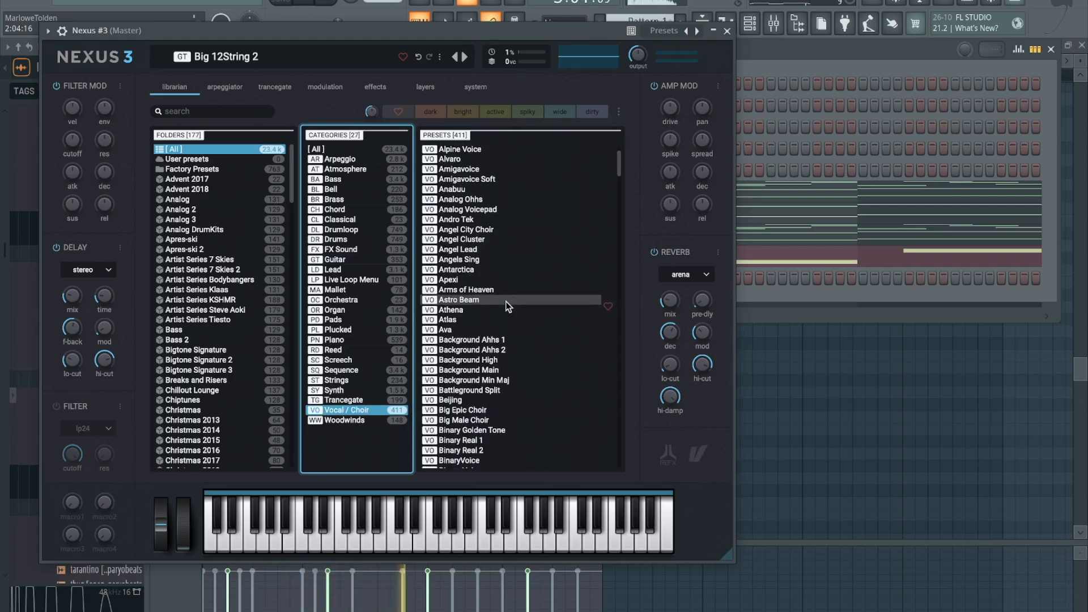
{"action": "scroll", "coordinate": [506, 306], "scroll_direction": "down", "scroll_amount": 6}
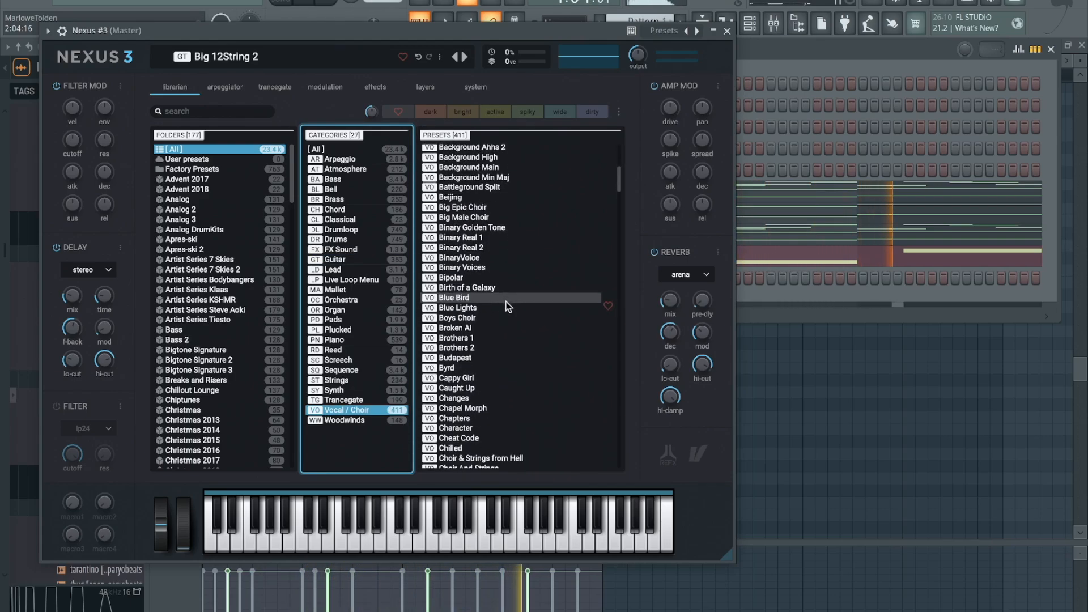
{"action": "scroll", "coordinate": [506, 306], "scroll_direction": "down", "scroll_amount": 2}
{"action": "left_click", "coordinate": [501, 315]}
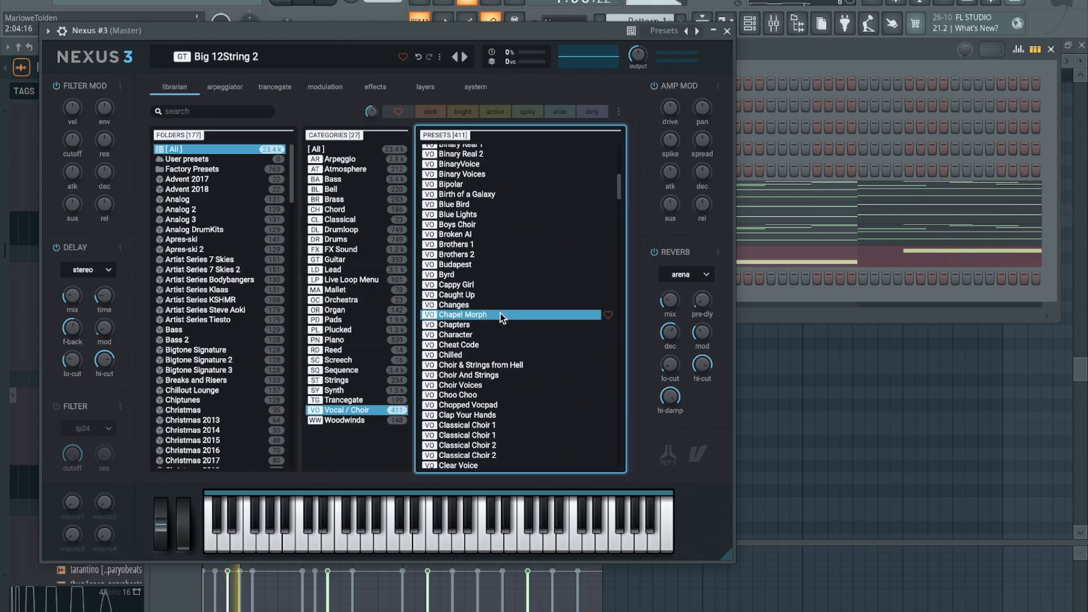
{"action": "left_click", "coordinate": [727, 31]}
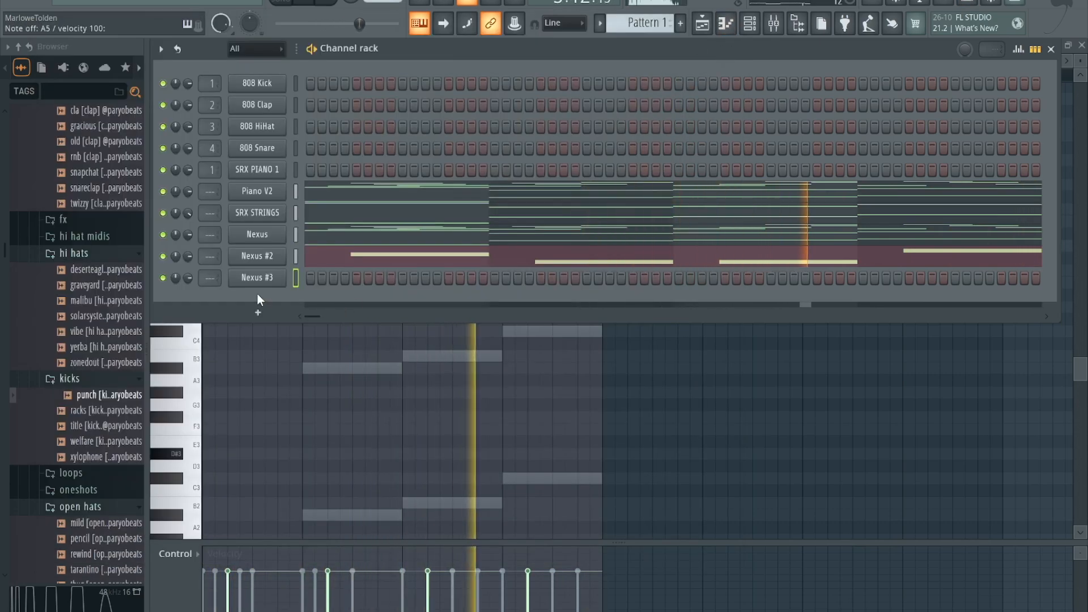
In the Nexus #3 piano roll, write one-bar chords D#4-F#4-A#4, F4-G#4-B4 and F#4-B4-C#5 in bars 1 to 3, and start playback.
{"action": "right_click", "coordinate": [259, 285]}
{"action": "left_click", "coordinate": [301, 277]}
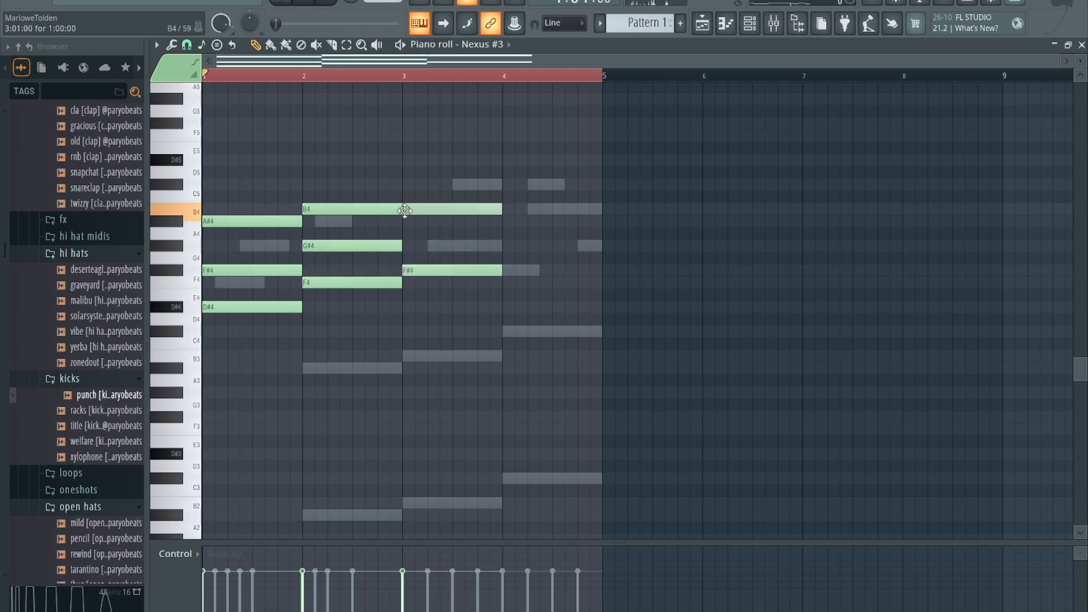
{"action": "left_click", "coordinate": [409, 190]}
{"action": "key", "text": "space"}
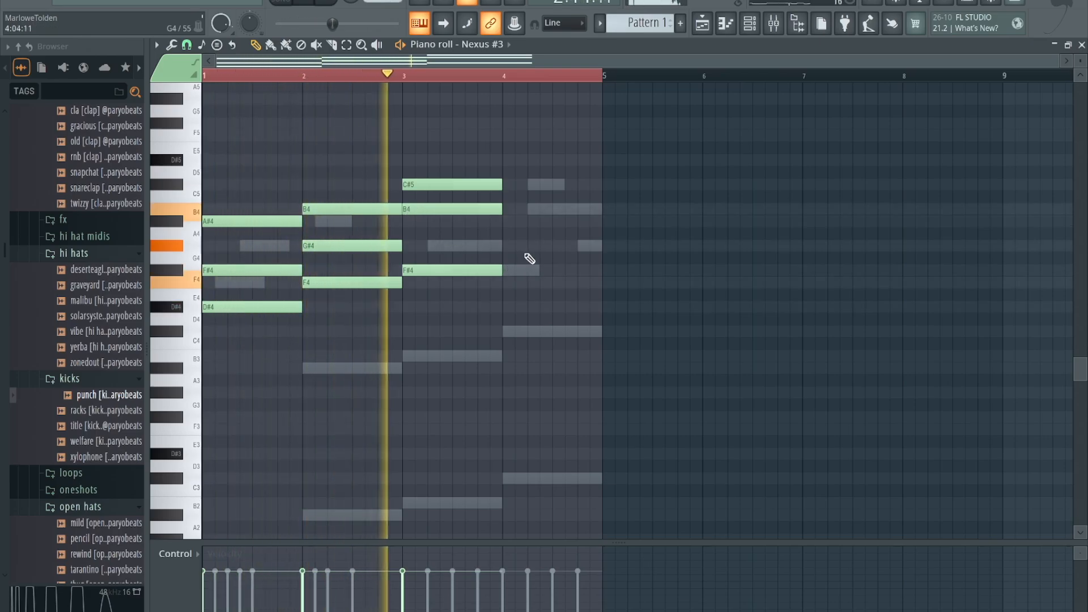
Build the bar 4 chord from one-bar F#4, B4 and C#5 notes, and replace its B4 with G#4.
{"action": "left_click", "coordinate": [510, 271]}
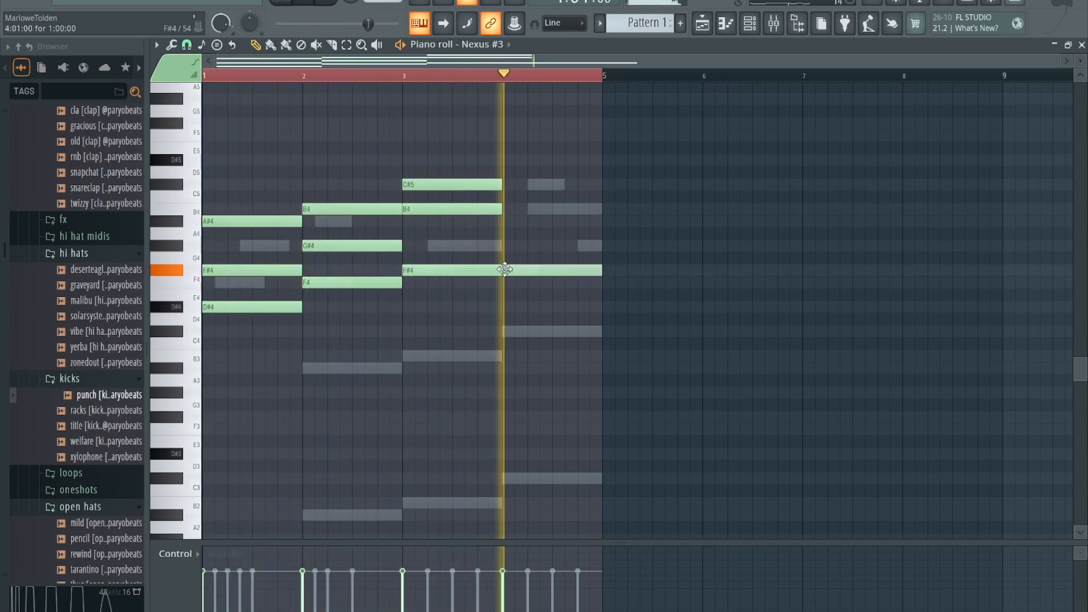
{"action": "left_click", "coordinate": [506, 209]}
{"action": "left_click", "coordinate": [506, 184]}
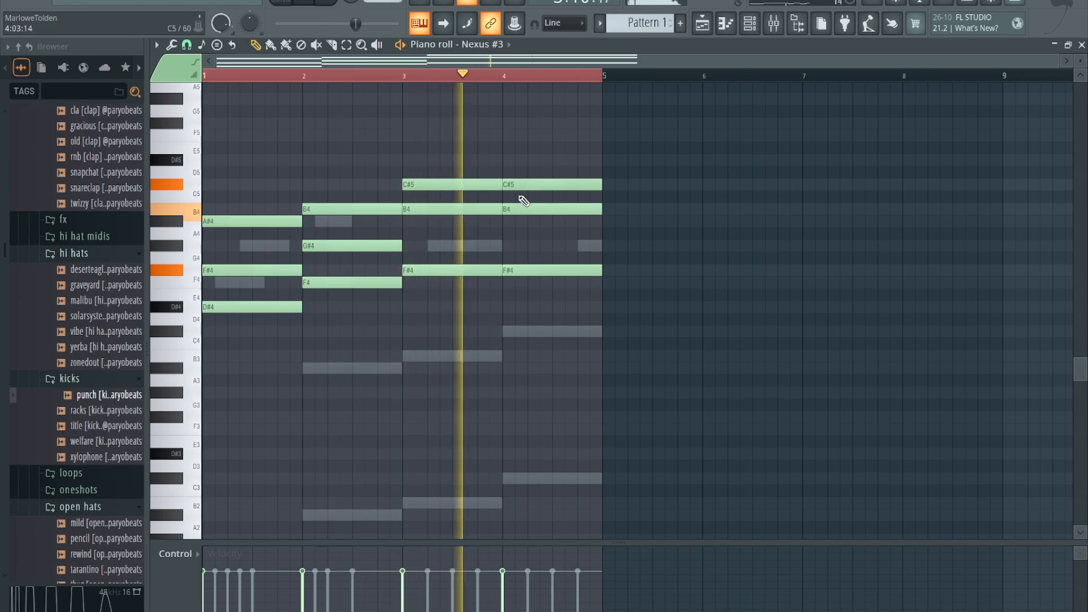
{"action": "right_click", "coordinate": [513, 211]}
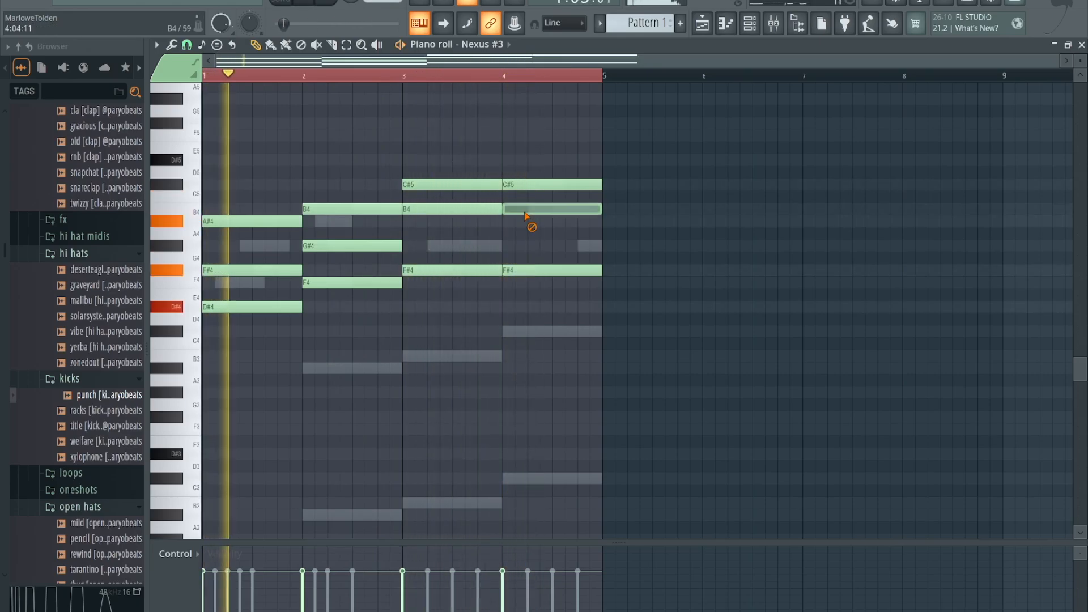
{"action": "left_click", "coordinate": [524, 249]}
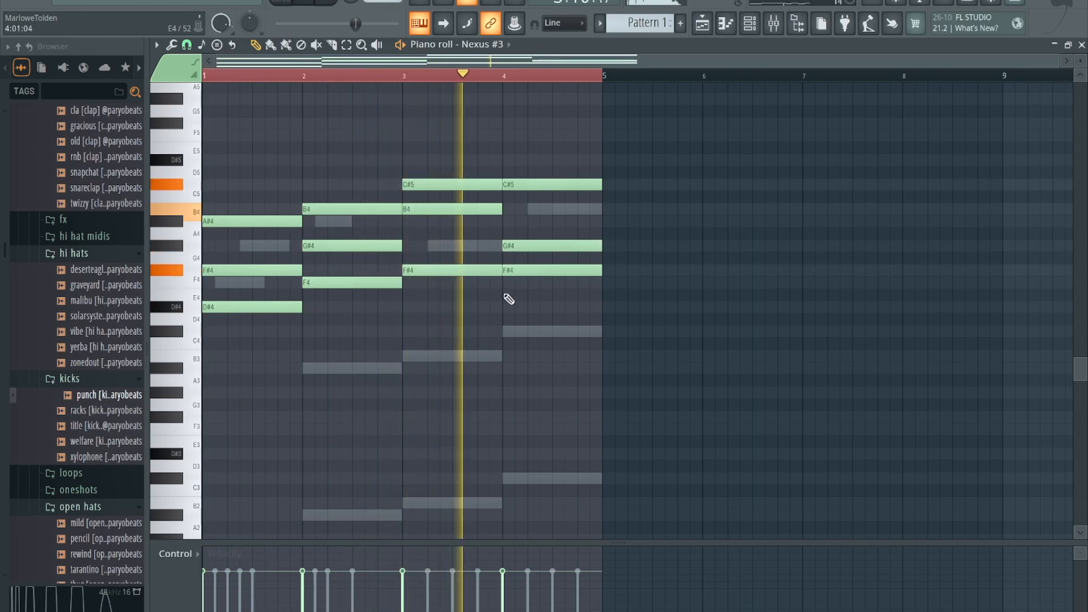
{"action": "key", "text": "ctrl+a"}
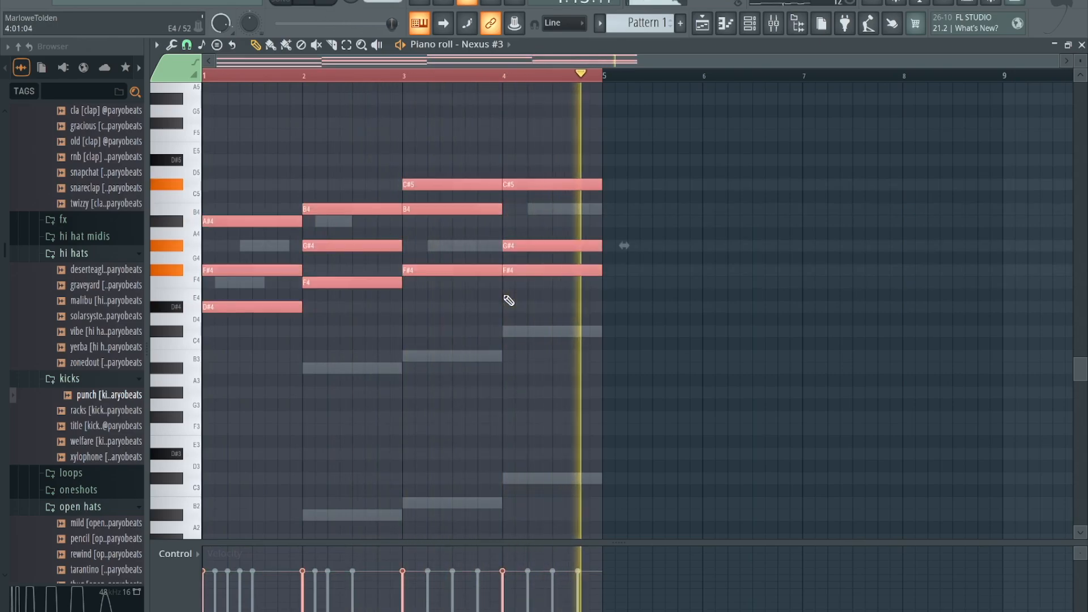
{"action": "key", "text": "ctrl+Down"}
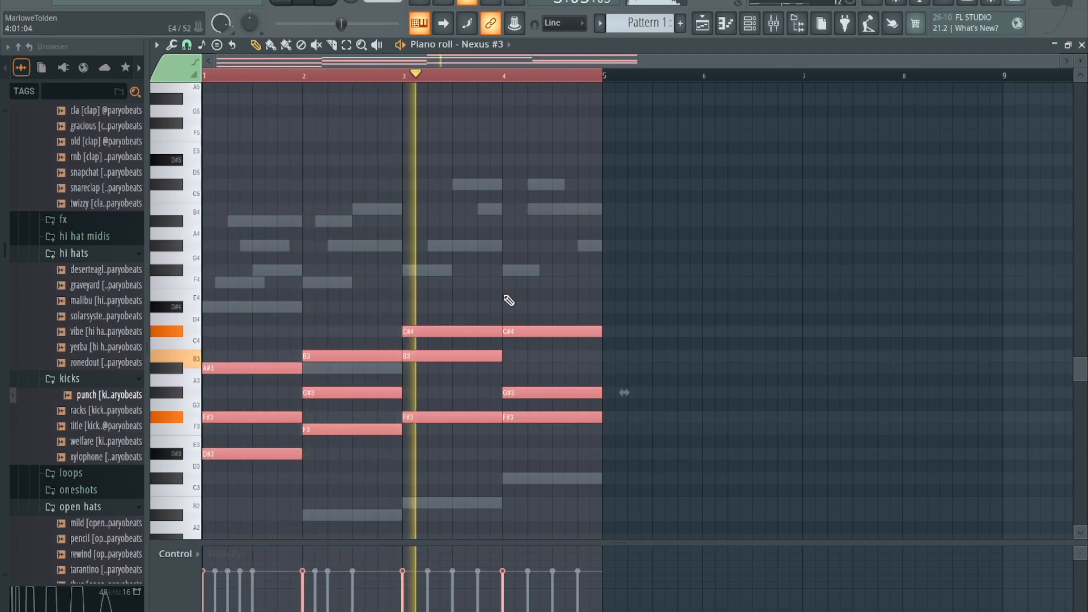
{"action": "key", "text": "ctrl+Up"}
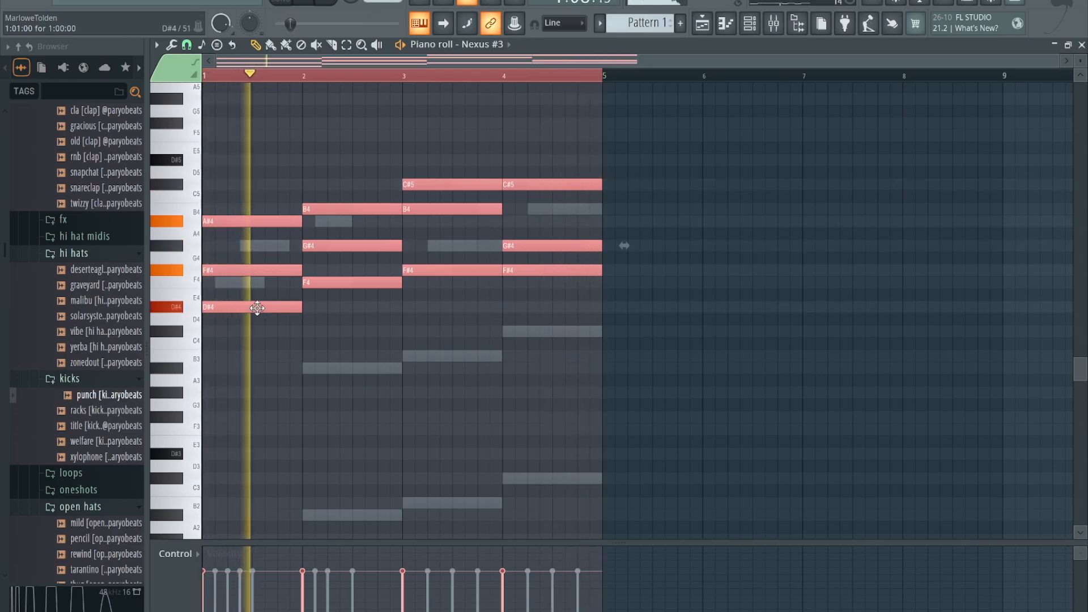
Audition nearby Vocal / Choir presets in Nexus #3, choose Choir And Strings, and close the plugin window.
{"action": "key", "text": "F6"}
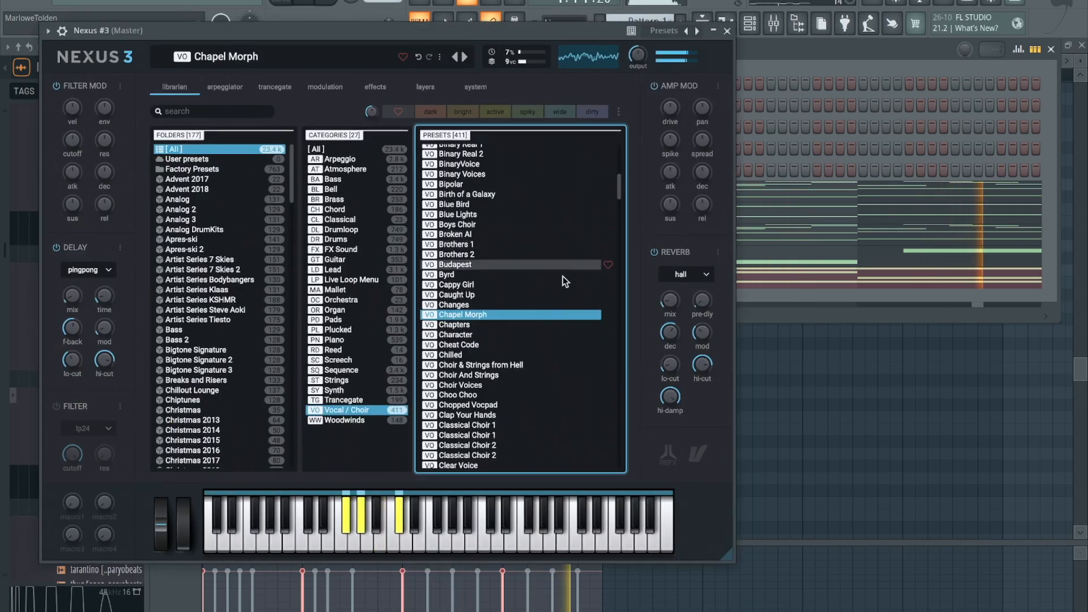
{"action": "left_click", "coordinate": [498, 325]}
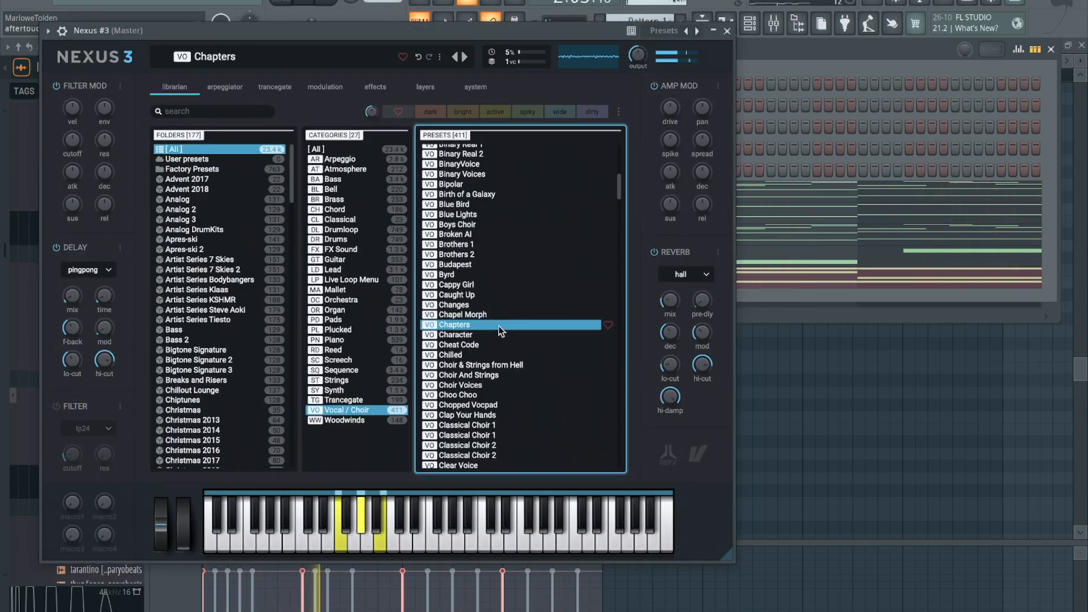
{"action": "left_click", "coordinate": [486, 336]}
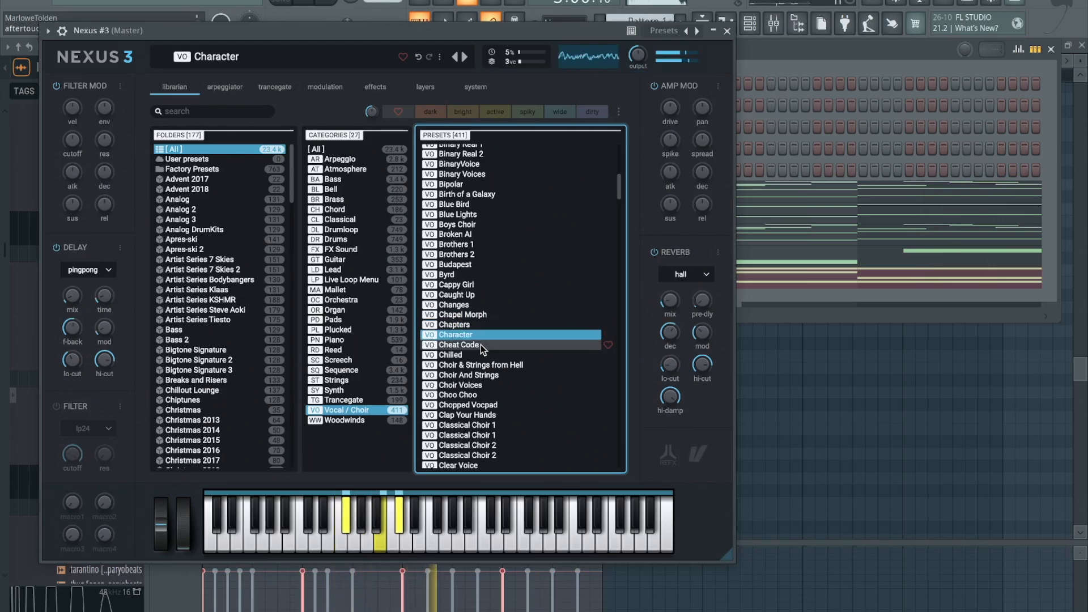
{"action": "left_click", "coordinate": [480, 344]}
{"action": "left_click", "coordinate": [475, 355]}
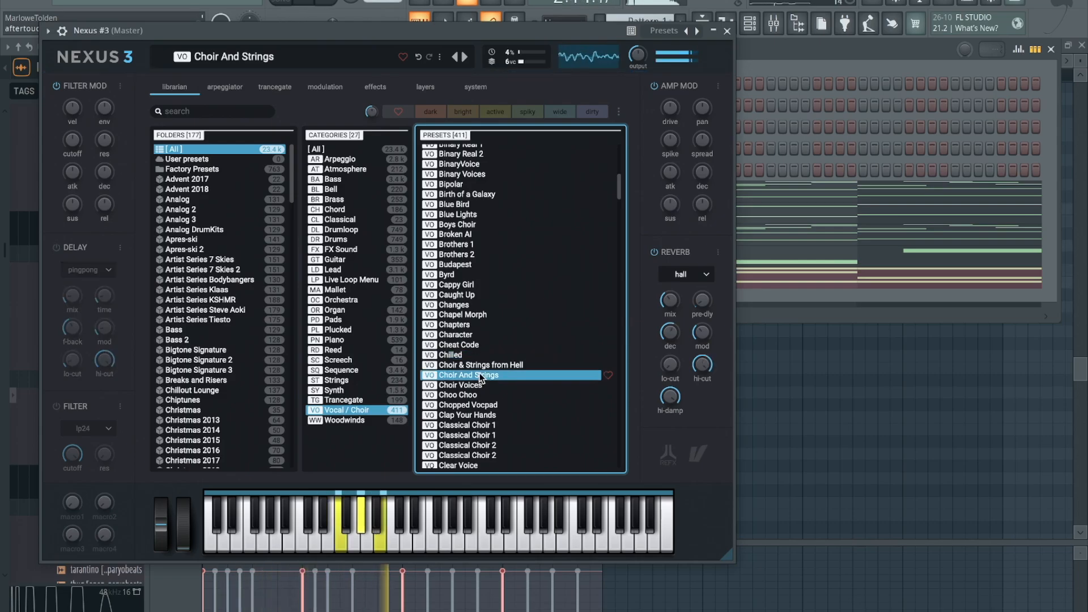
{"action": "left_click", "coordinate": [726, 31]}
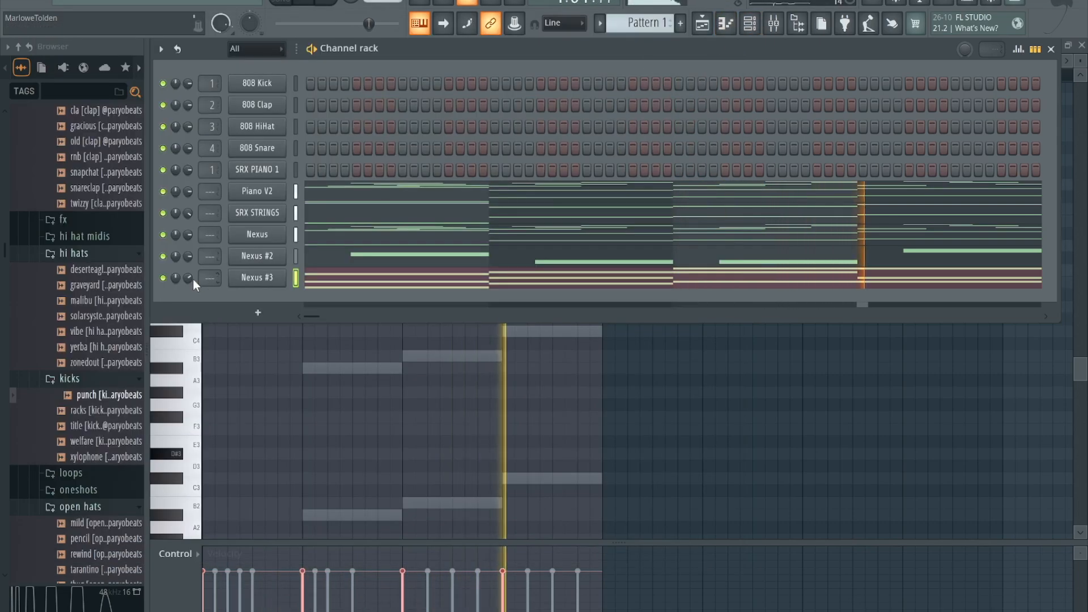
Adjust the Nexus #3 channel volume and raise all of its chords by one octave.
{"action": "left_click_drag", "start_coordinate": [188, 278], "coordinate": [188, 281]}
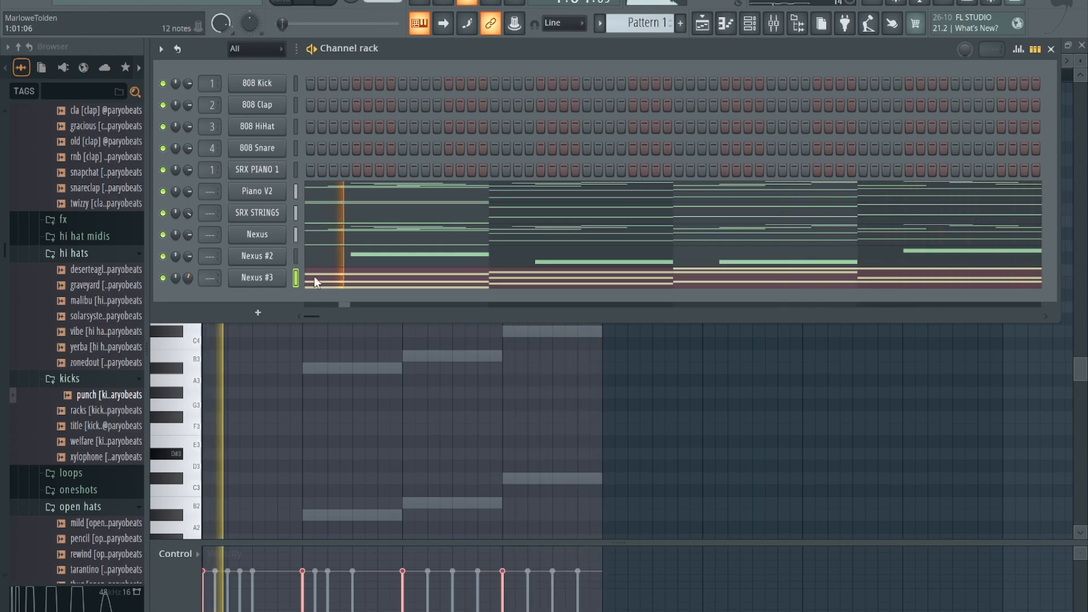
{"action": "left_click", "coordinate": [334, 278]}
{"action": "left_click", "coordinate": [337, 282]}
{"action": "key", "text": "ctrl+a"}
{"action": "key", "text": "space"}
{"action": "key", "text": "space"}
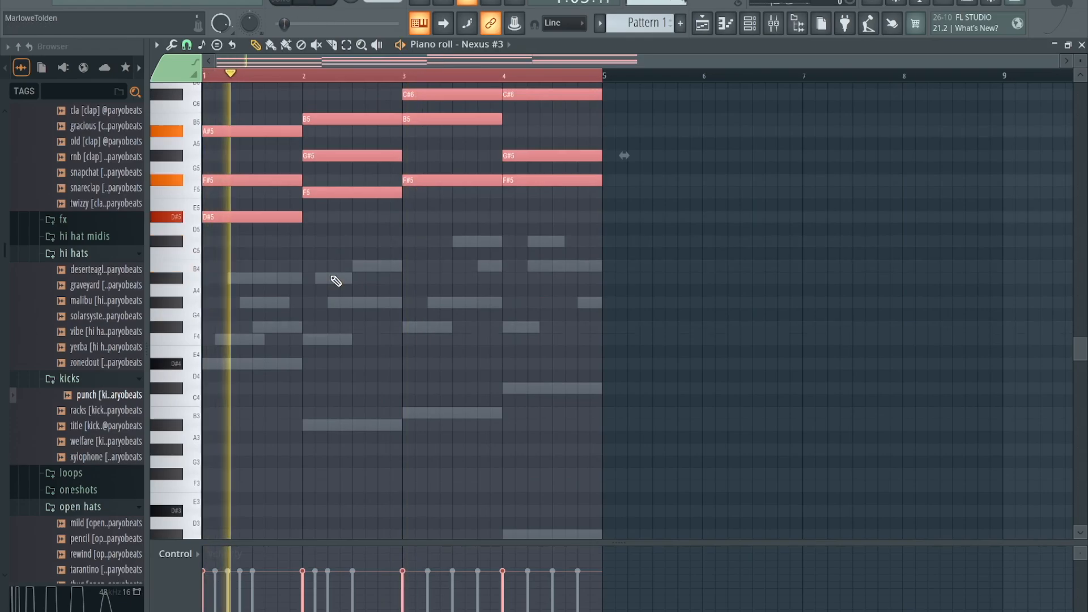
Set the Nexus #3 channel volume to about 48% in the channel rack and play the pattern.
{"action": "key", "text": "F6"}
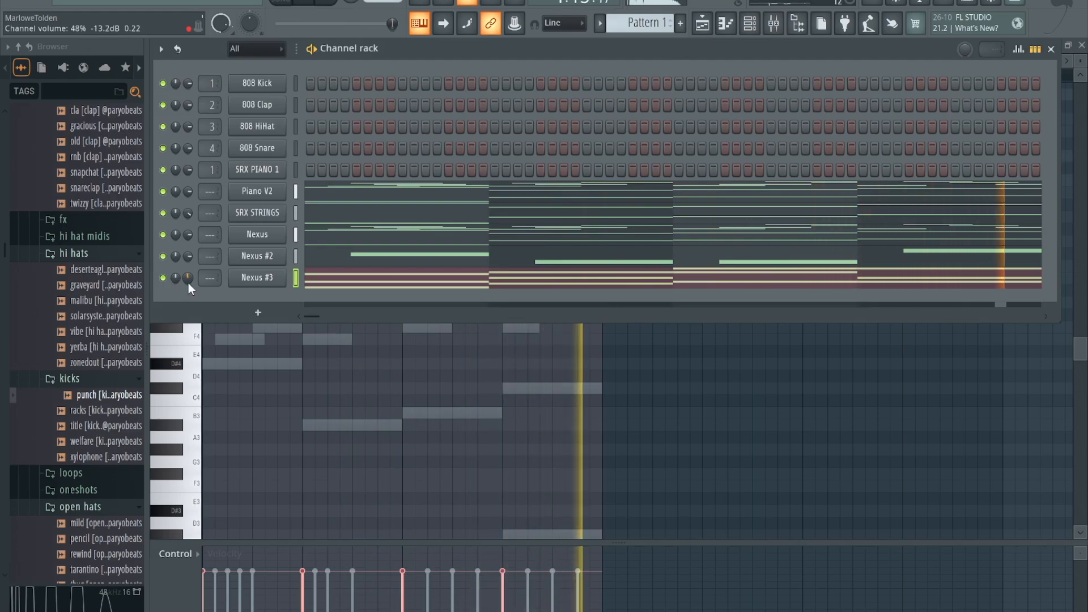
{"action": "left_click_drag", "start_coordinate": [188, 283], "coordinate": [188, 287]}
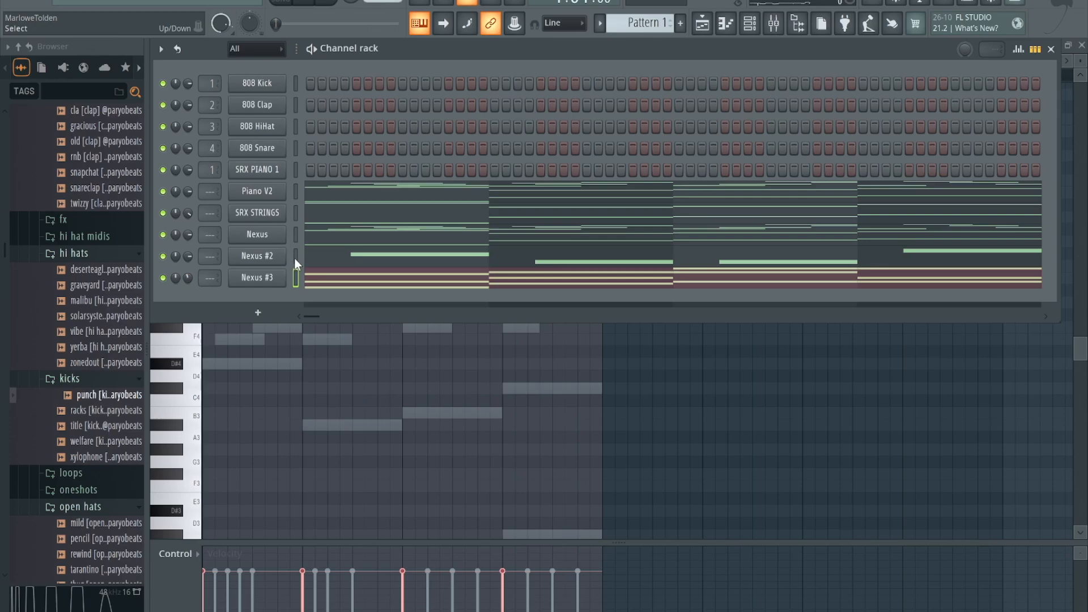
{"action": "key", "text": "space"}
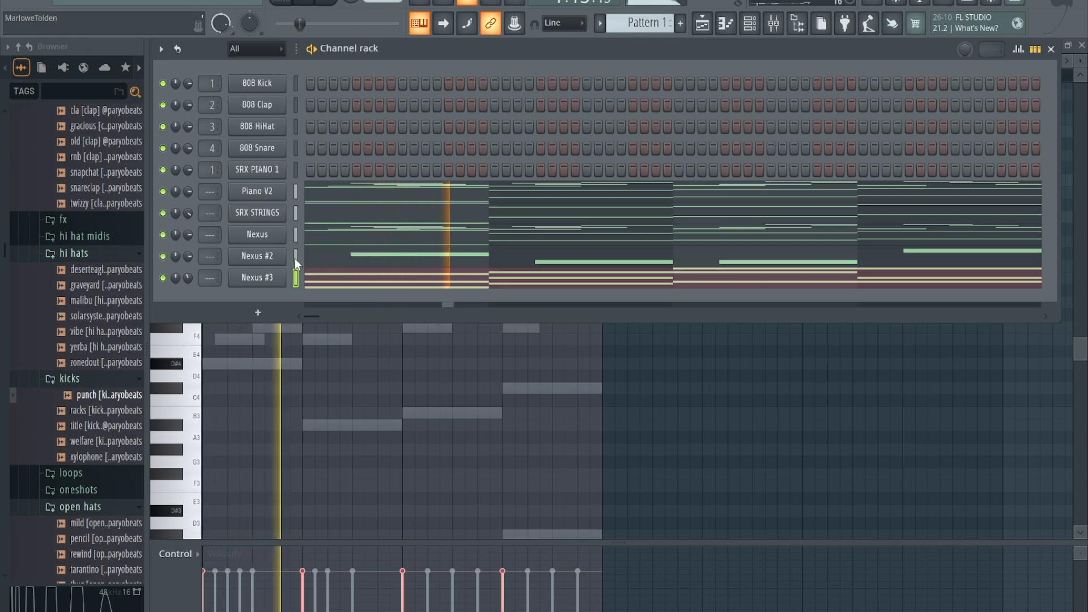
{"action": "key", "text": "space"}
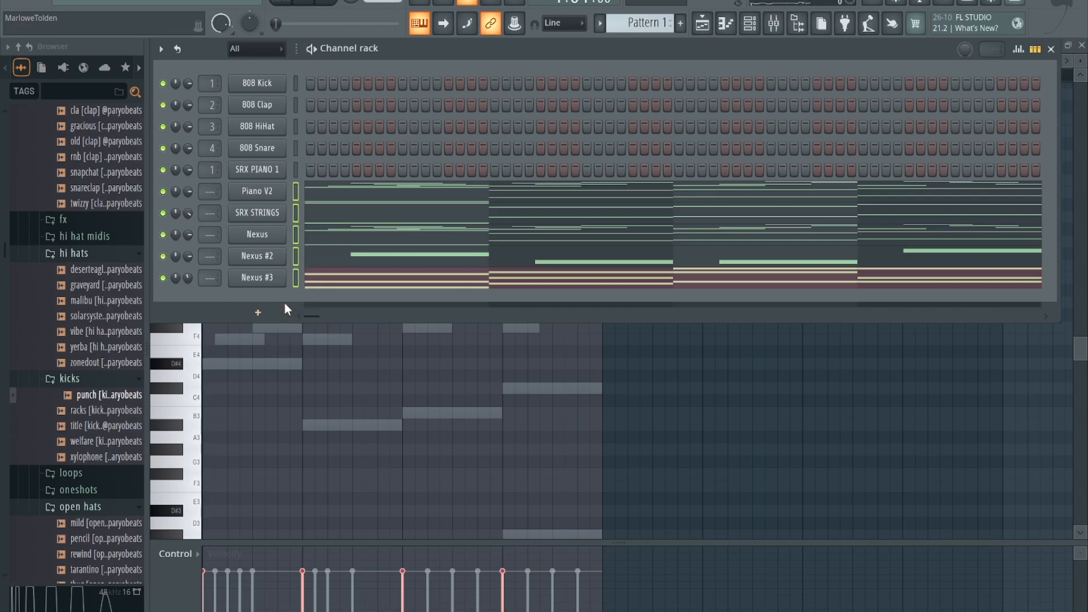
Select the channels from Piano V2 through Nexus #3 and transpose them by -3 semitones.
{"action": "left_click", "coordinate": [296, 282]}
{"action": "left_click", "coordinate": [296, 265]}
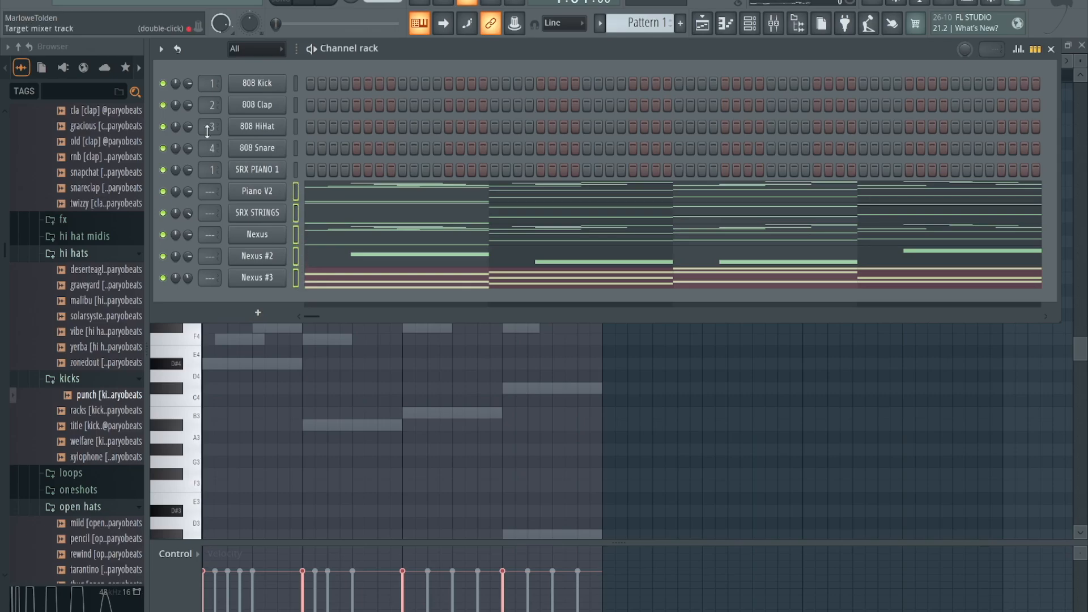
{"action": "left_click", "coordinate": [161, 49]}
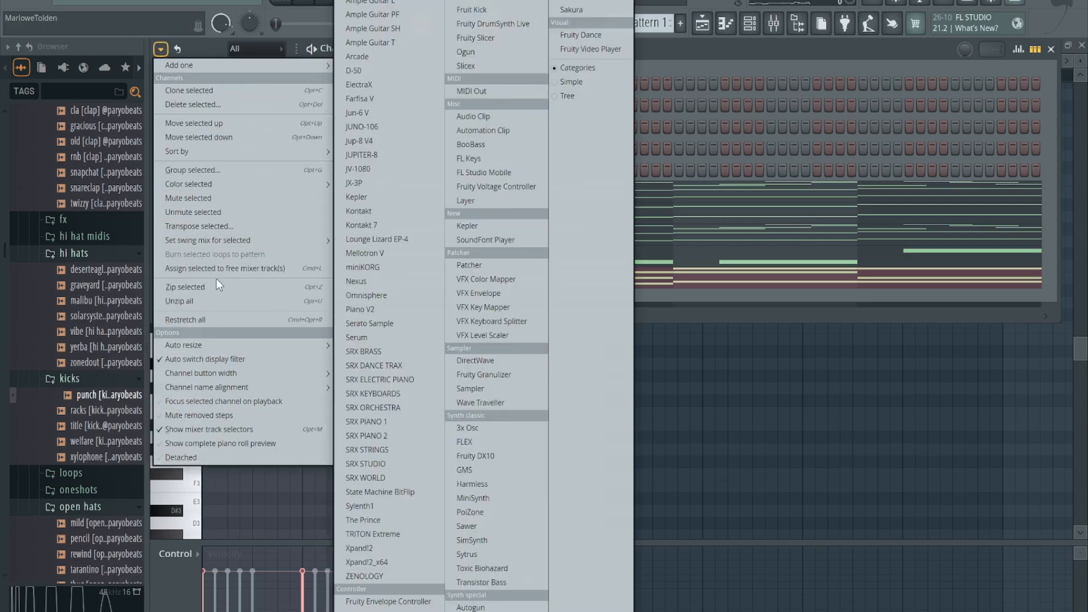
{"action": "left_click", "coordinate": [202, 228]}
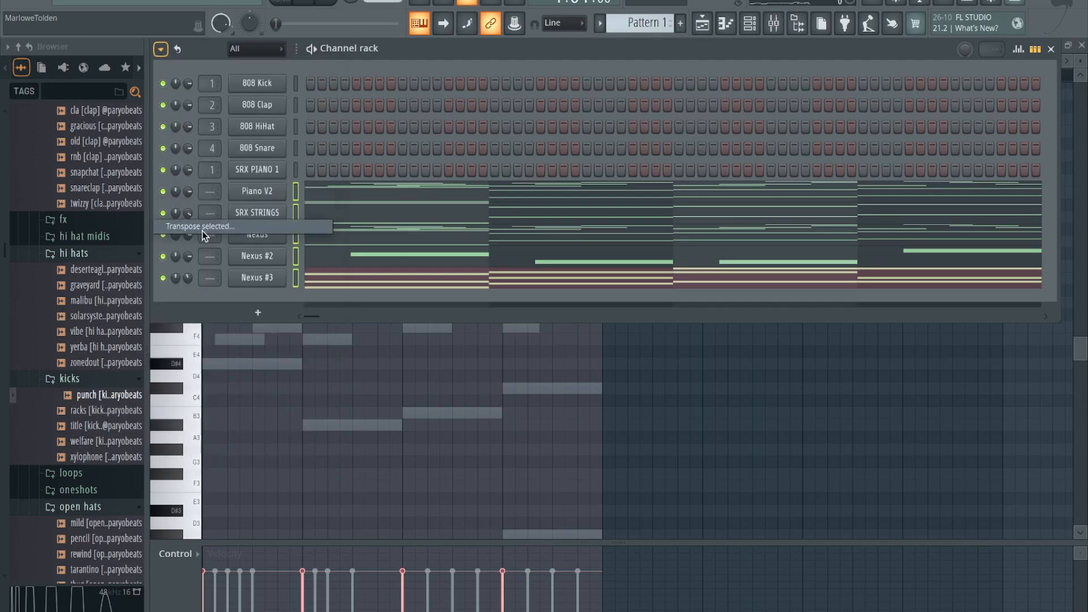
{"action": "type", "text": "-3"}
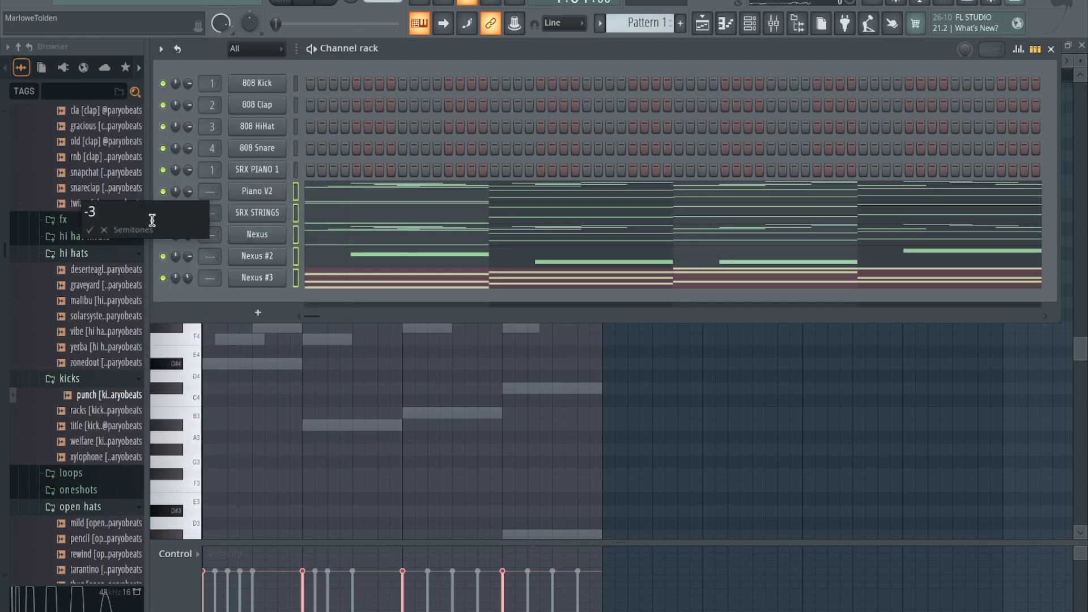
{"action": "left_click", "coordinate": [89, 230]}
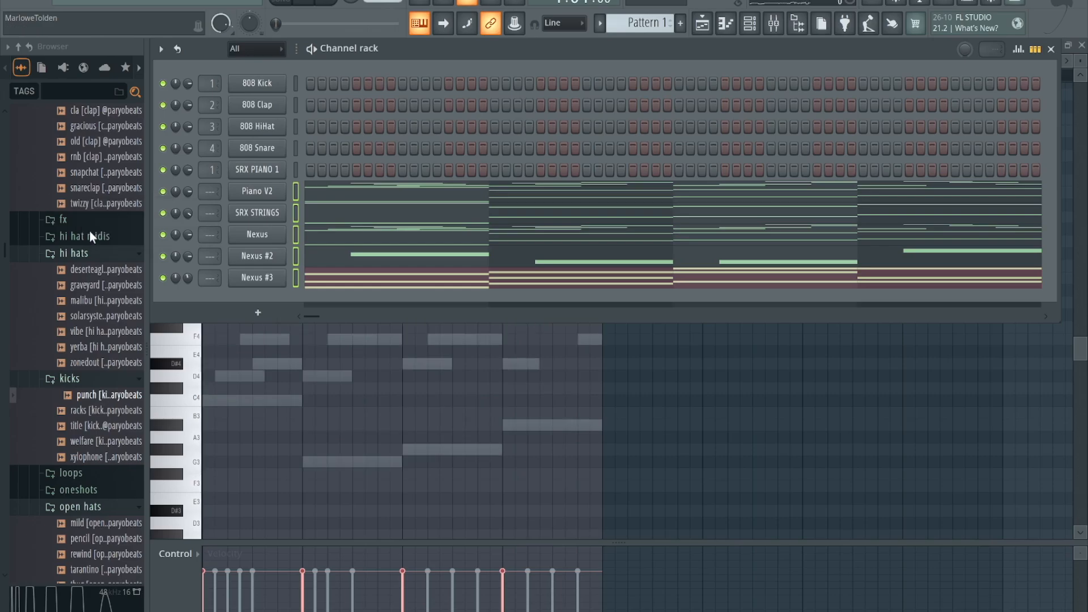
{"action": "left_click", "coordinate": [312, 3]}
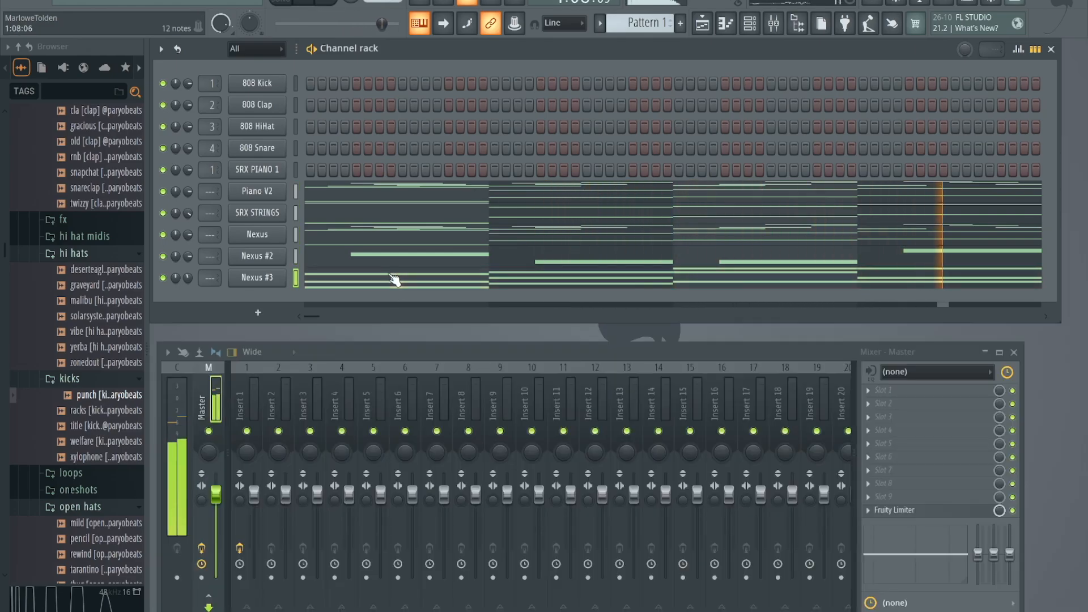
{"action": "left_click", "coordinate": [395, 278]}
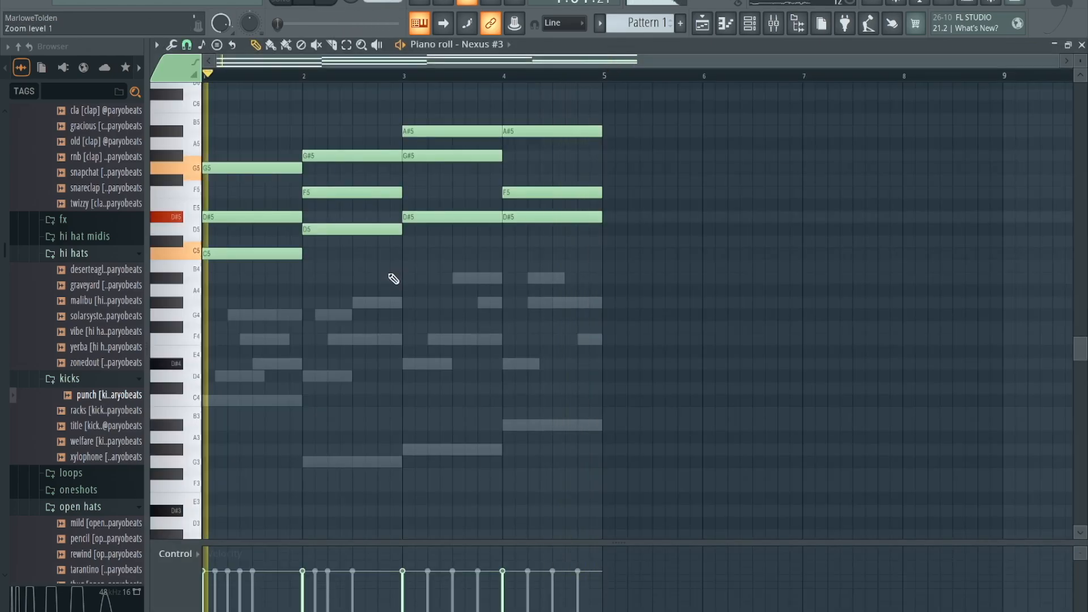
{"action": "key", "text": "ctrl+a"}
{"action": "key", "text": "ctrl+Down"}
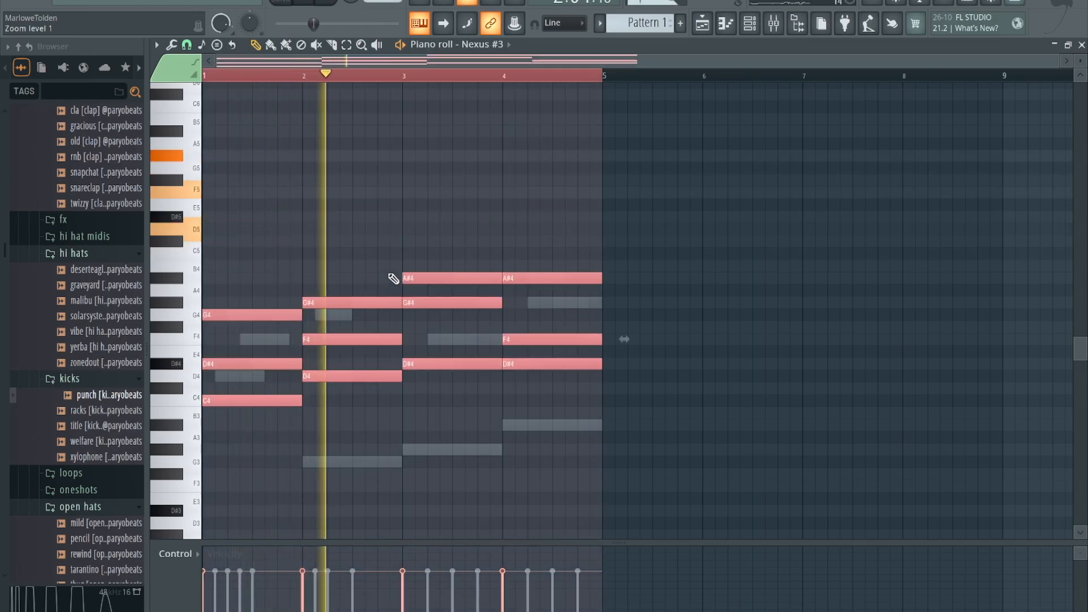
{"action": "key", "text": "space"}
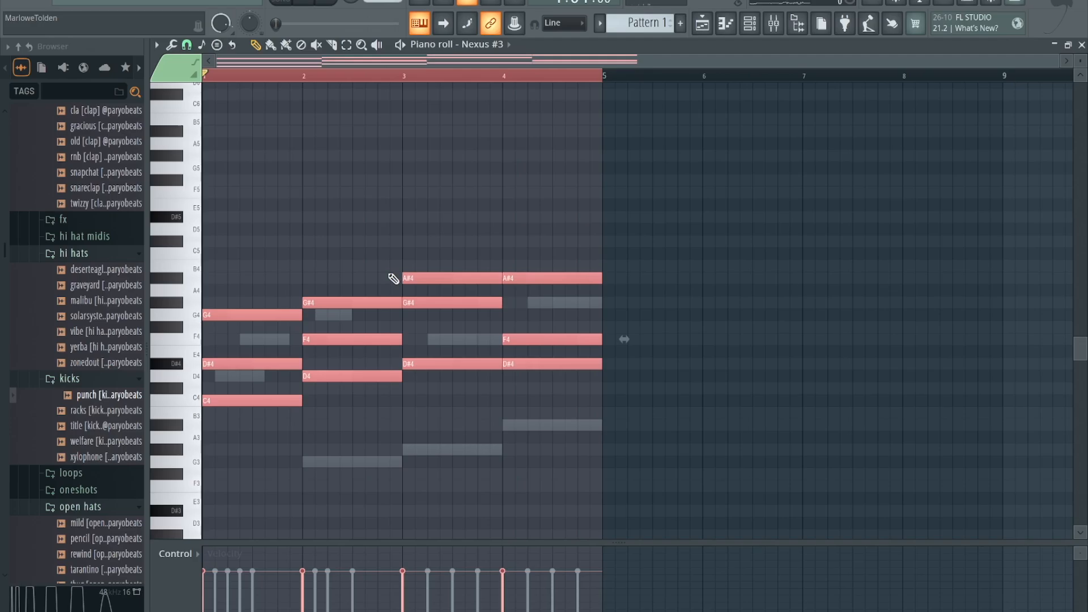
{"action": "key", "text": "space"}
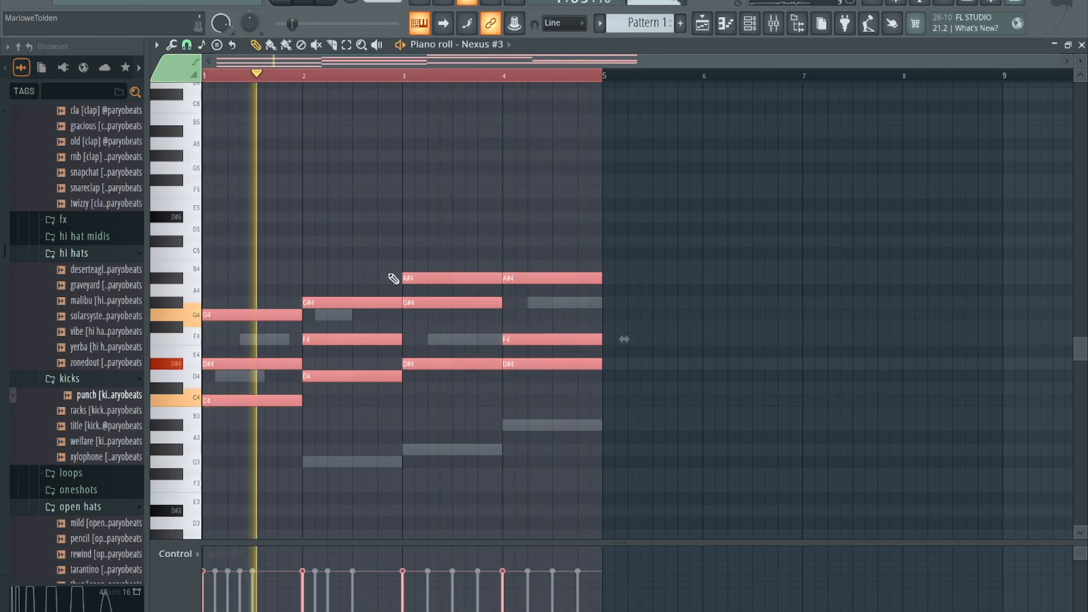
{"action": "key", "text": "ctrl+Up"}
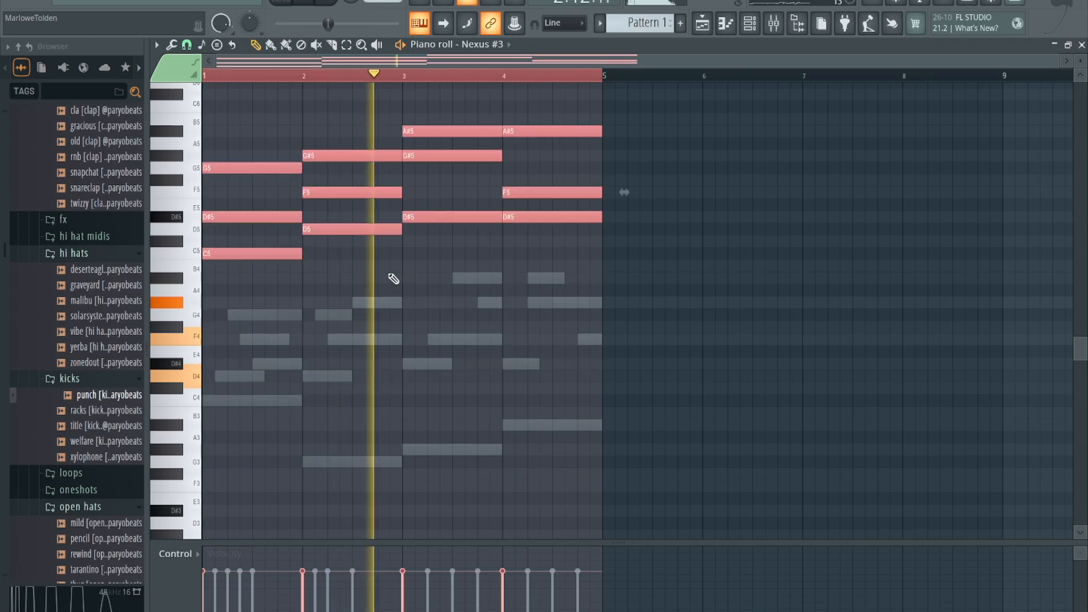
{"action": "key", "text": "space"}
{"action": "key", "text": "space"}
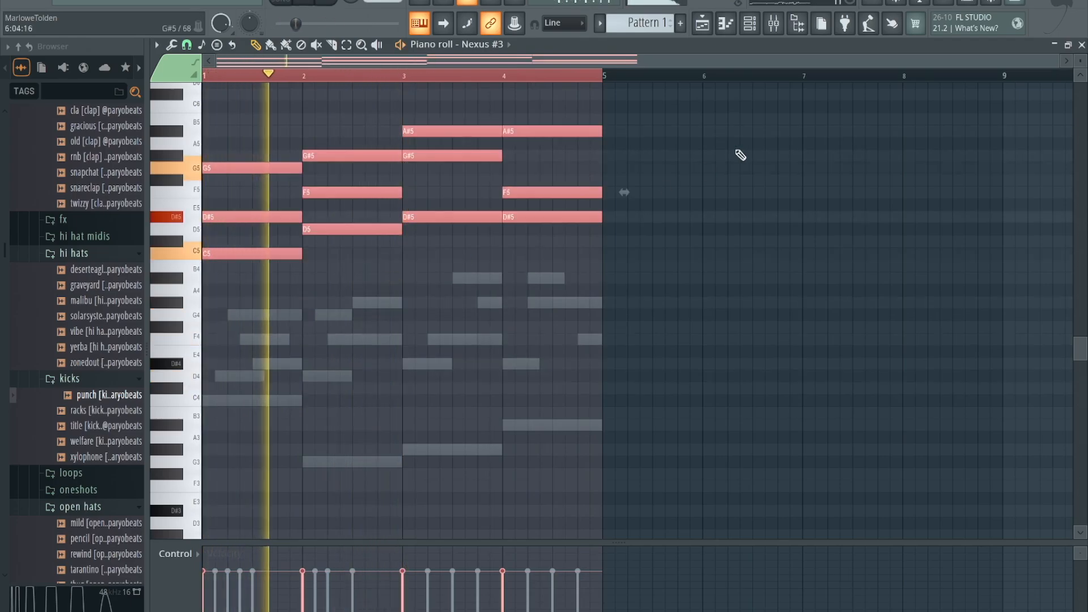
Return to the channel rack, lower the Nexus #3 channel volume slightly during playback, and stop playback.
{"action": "left_click", "coordinate": [751, 25]}
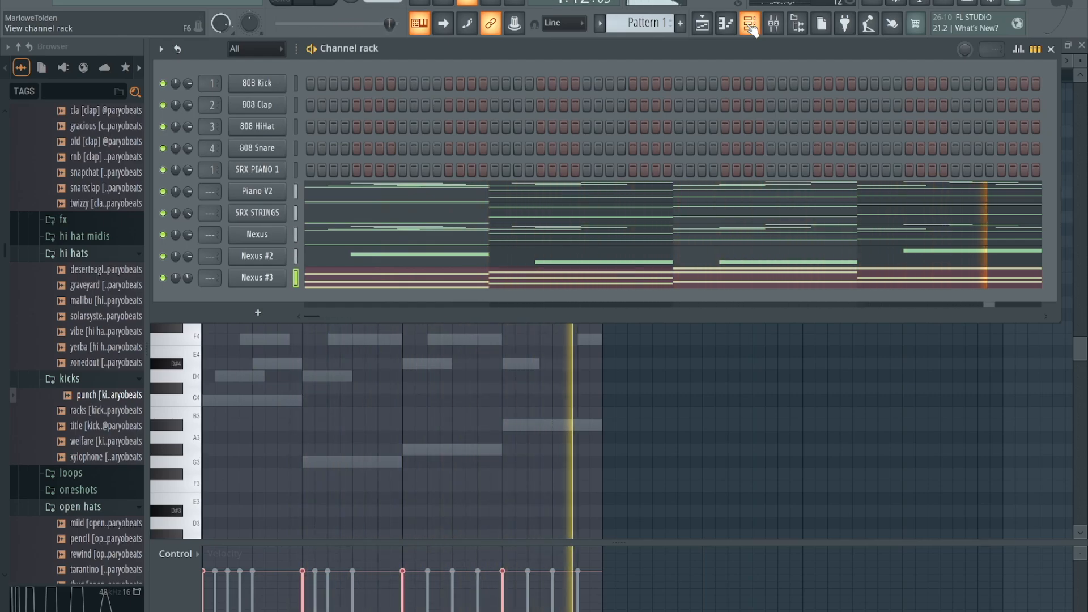
{"action": "left_click_drag", "start_coordinate": [188, 278], "coordinate": [182, 280]}
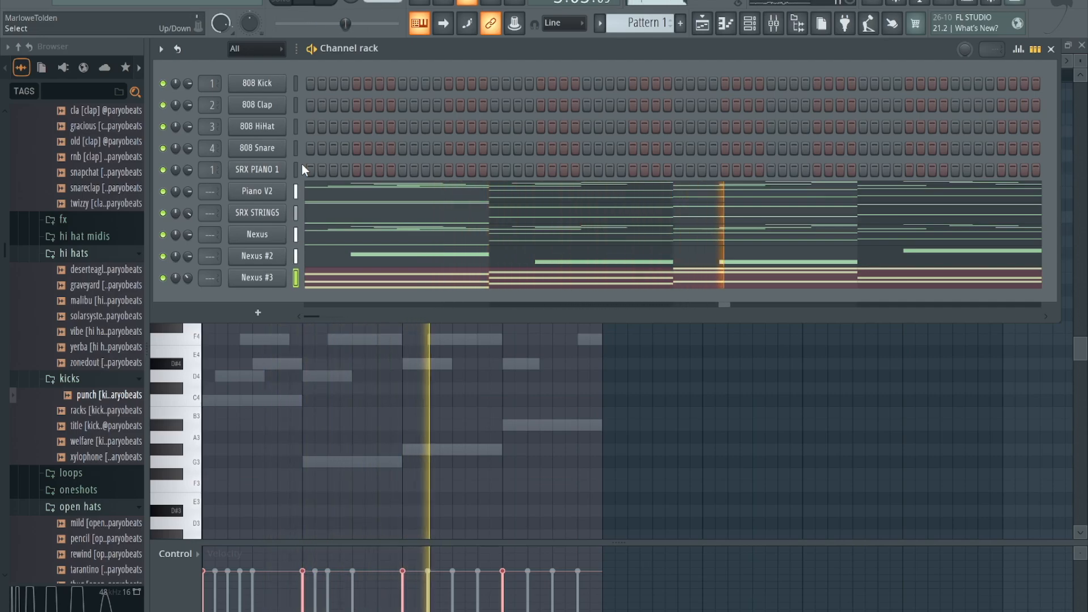
{"action": "key", "text": "space"}
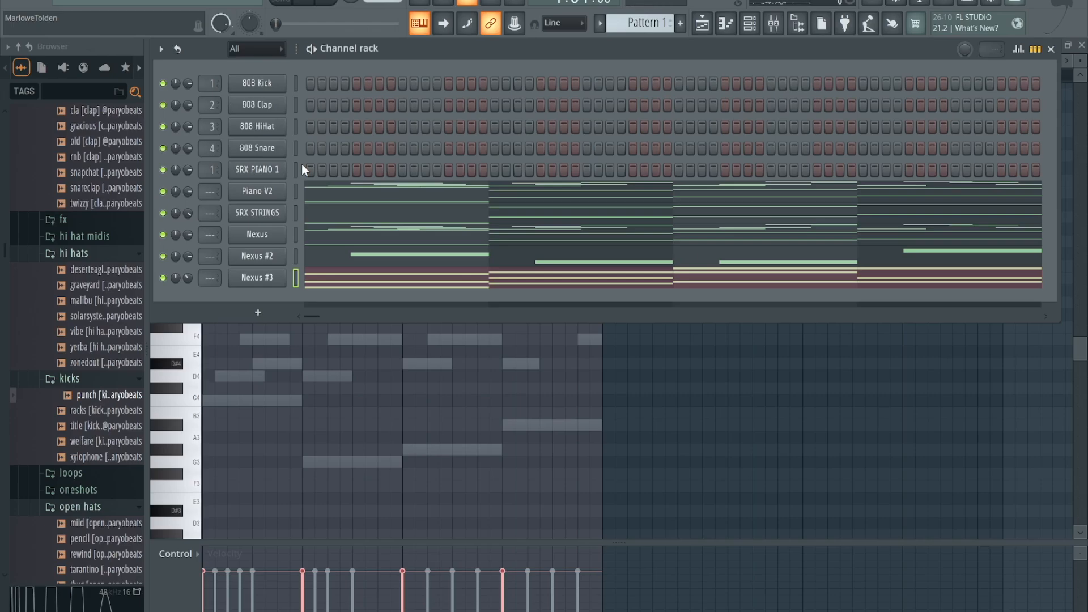
Select the Piano V2 channel, listen to the pattern with it muted, and unmute it.
{"action": "left_click", "coordinate": [296, 191]}
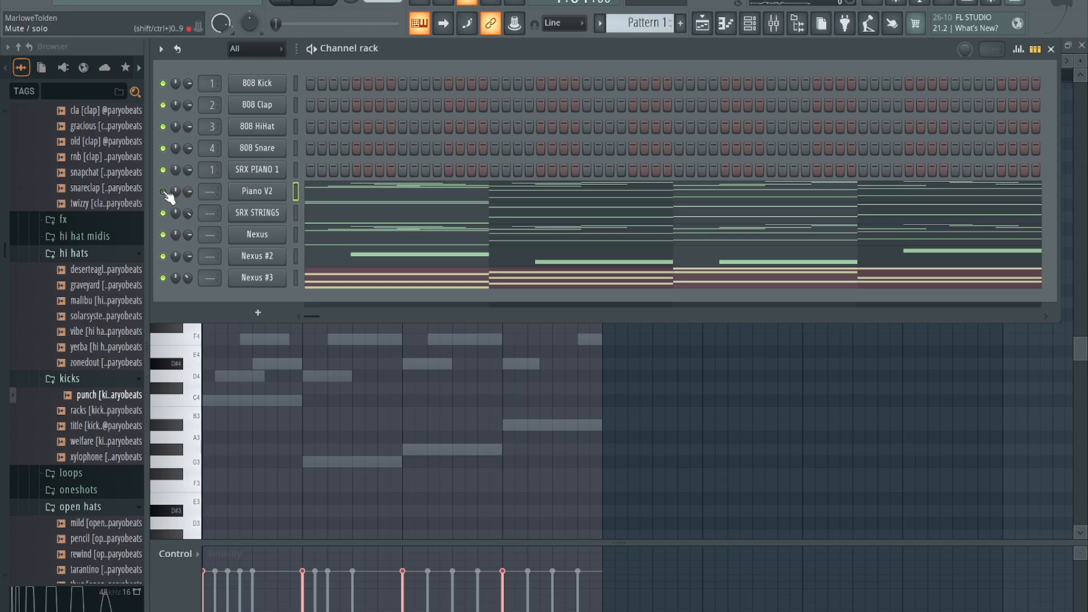
{"action": "key", "text": "space"}
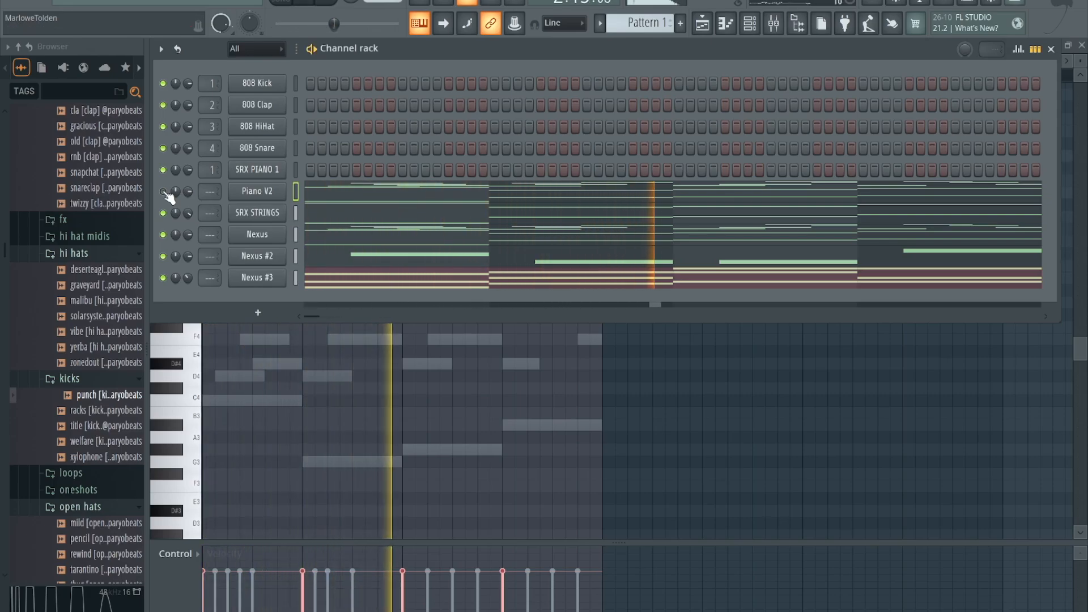
{"action": "key", "text": "space"}
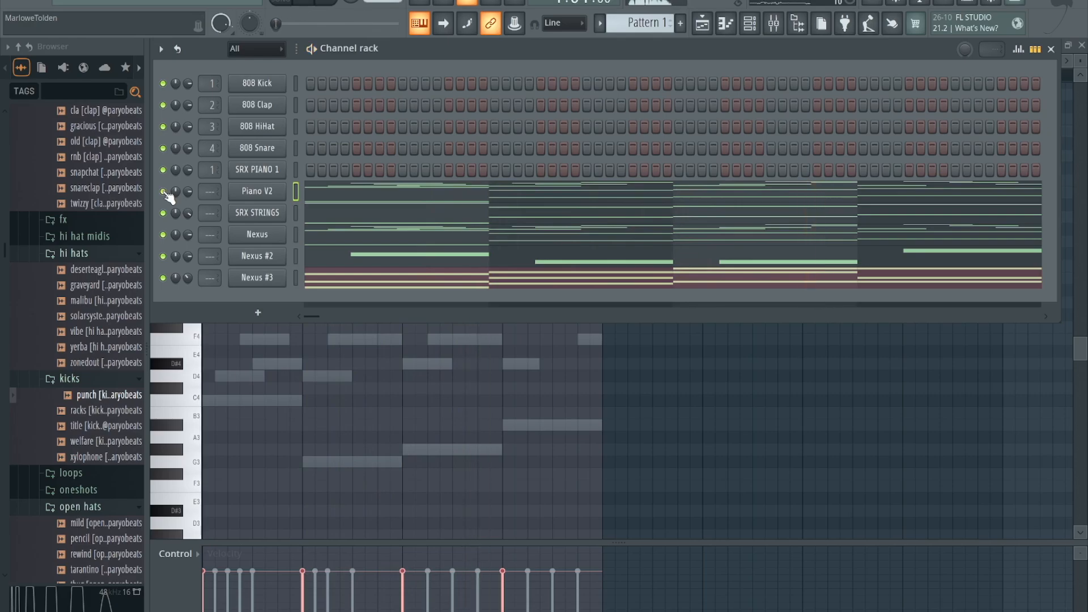